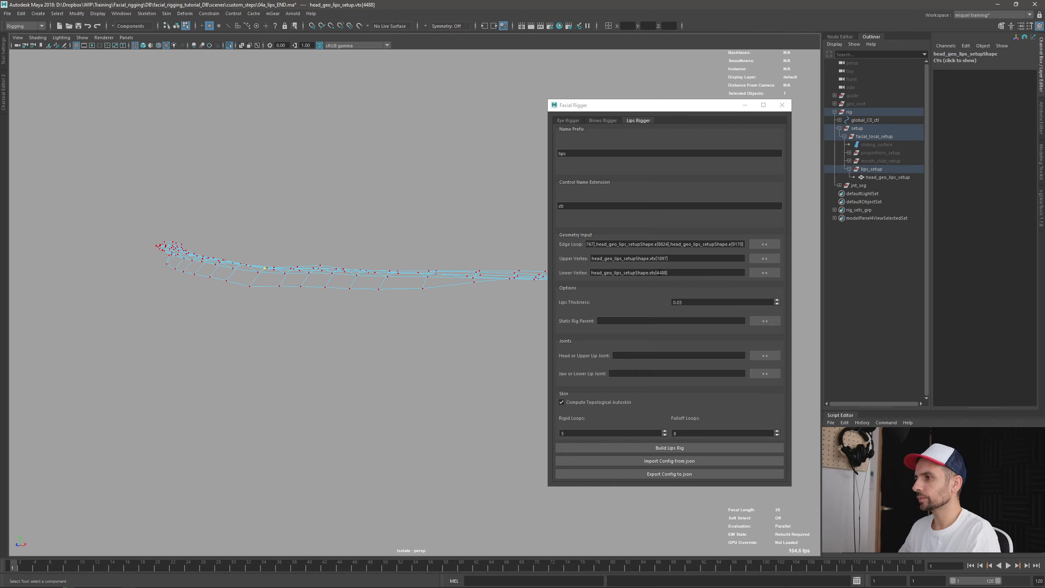
Sketch the upper and lower lip profiles, joints and thickness circles in red over a screen capture of the lip loop, and discard the capture
alt+drag(397, 310, 513, 301)
key(Print)
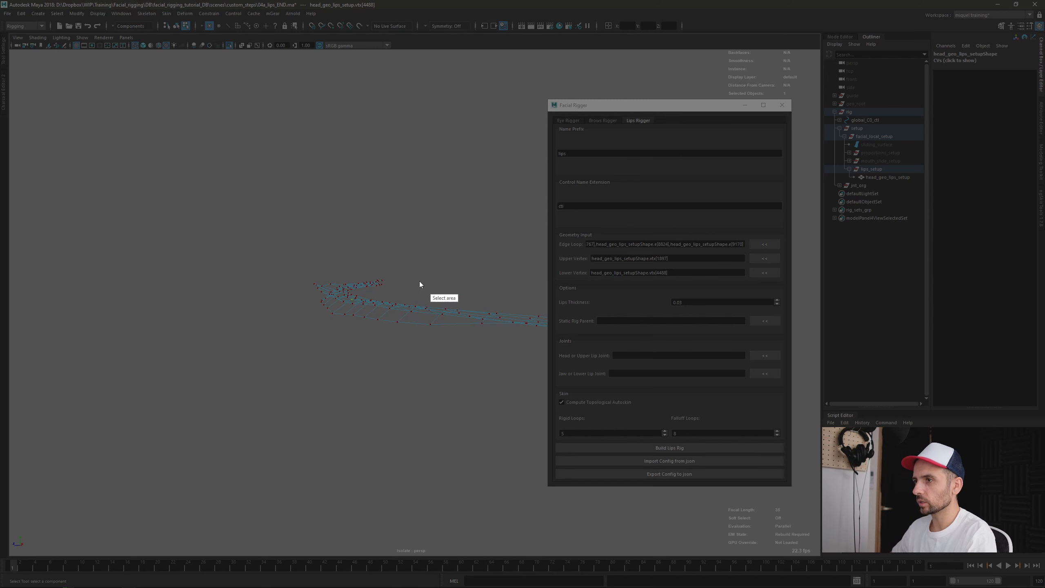
mouse_move(178, 109)
mouse_down()
mouse_move(542, 442)
mouse_move(581, 452)
mouse_up()
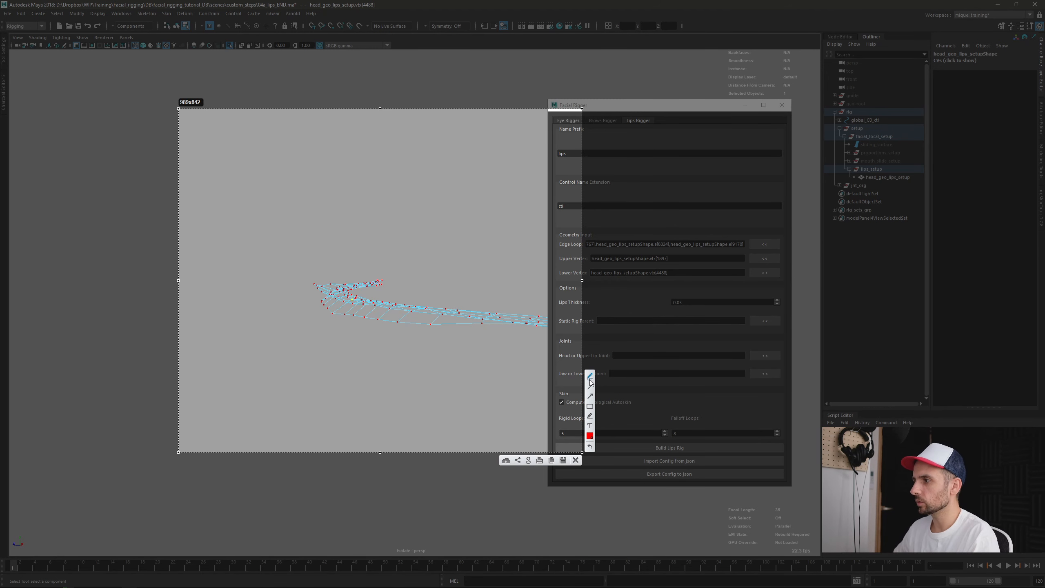
mouse_move(326, 256)
mouse_down()
mouse_move(325, 291)
mouse_move(348, 291)
mouse_move(369, 254)
mouse_move(337, 242)
mouse_move(344, 233)
mouse_up()
mouse_move(334, 297)
mouse_down()
mouse_move(306, 361)
mouse_move(361, 307)
mouse_move(385, 370)
mouse_up()
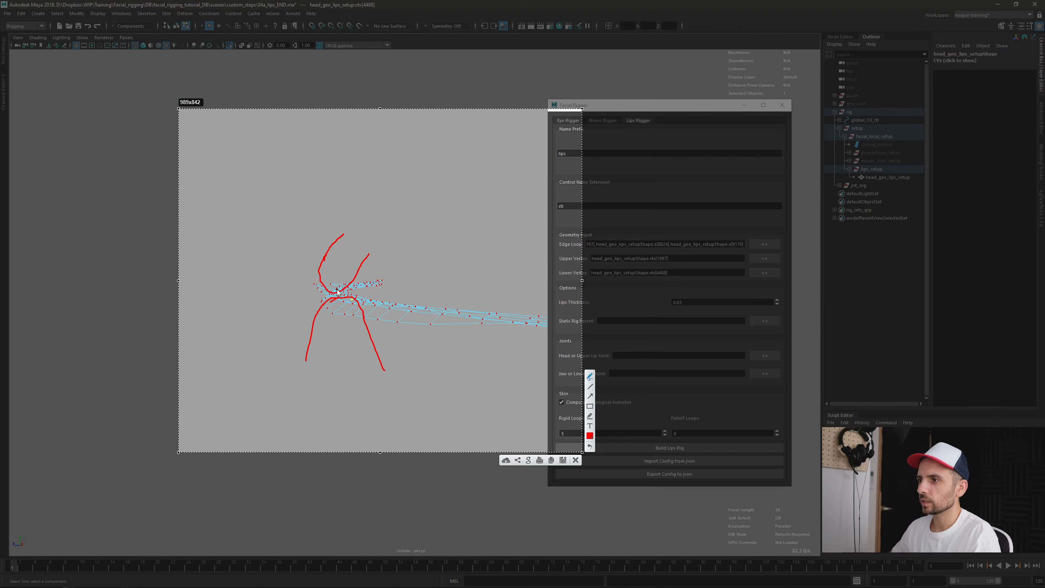
drag(335, 275, 334, 273)
drag(340, 316, 345, 309)
click(341, 306)
drag(341, 311, 338, 284)
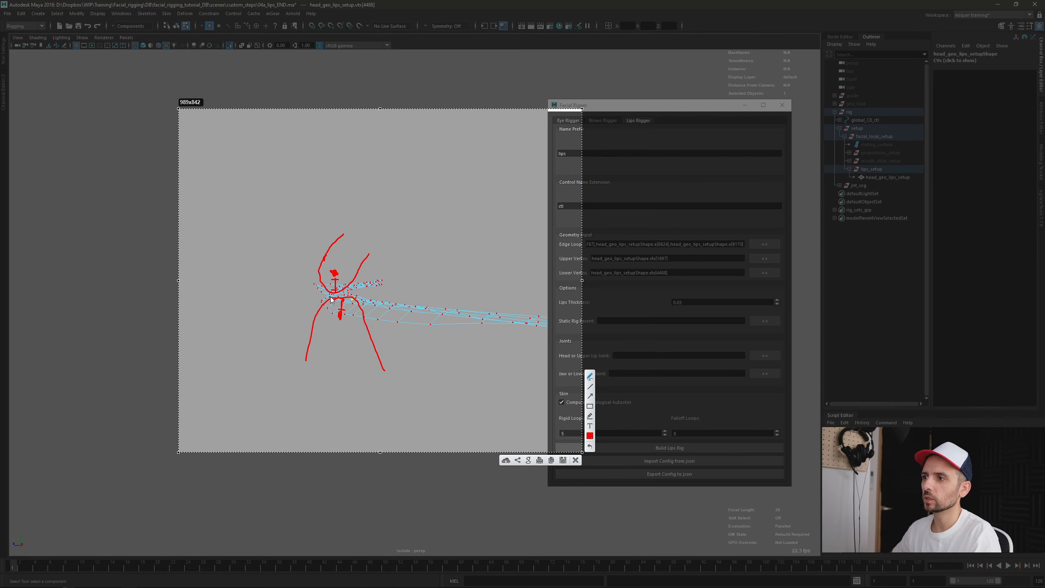
mouse_move(327, 265)
mouse_down()
mouse_move(350, 274)
mouse_move(325, 277)
mouse_move(360, 327)
mouse_move(346, 334)
mouse_move(329, 298)
mouse_move(364, 331)
mouse_up()
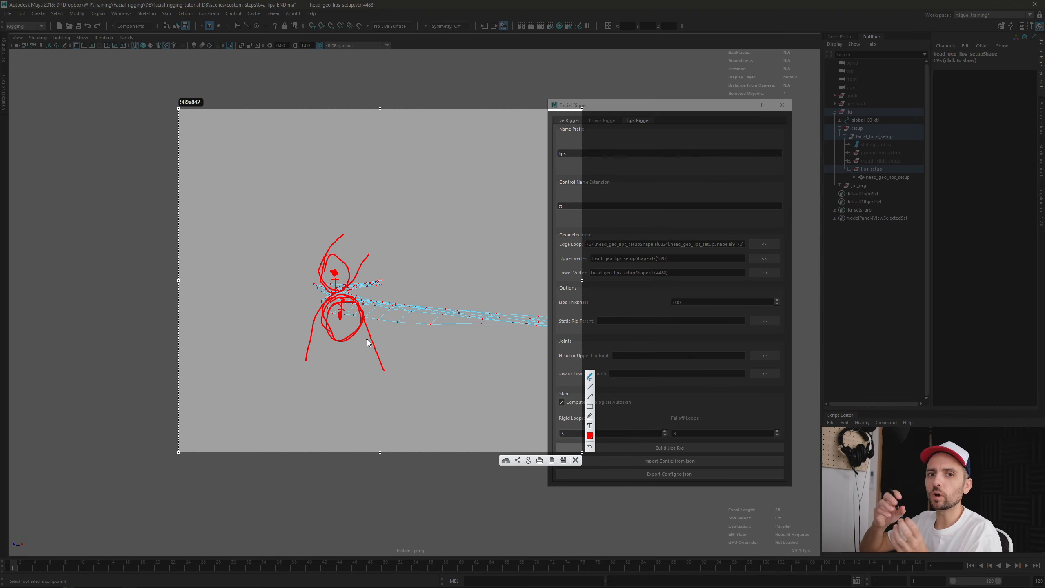
click(575, 460)
Return the head_geo_lips_setup mesh from component to object selection and save the scene
key(F8)
alt+drag(405, 378, 386, 355)
alt+middle_drag(446, 344, 382, 353)
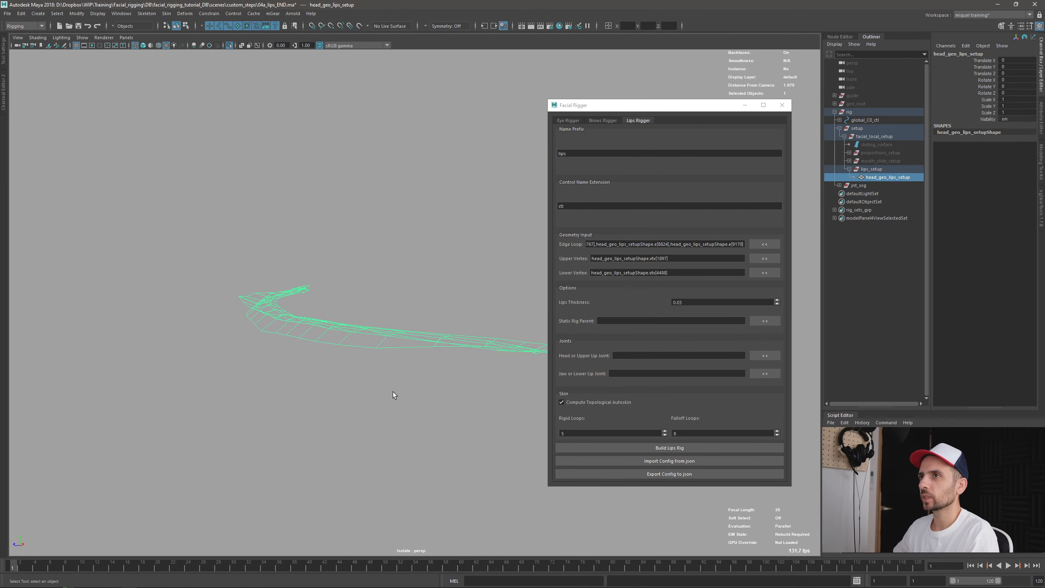
key(ctrl+s)
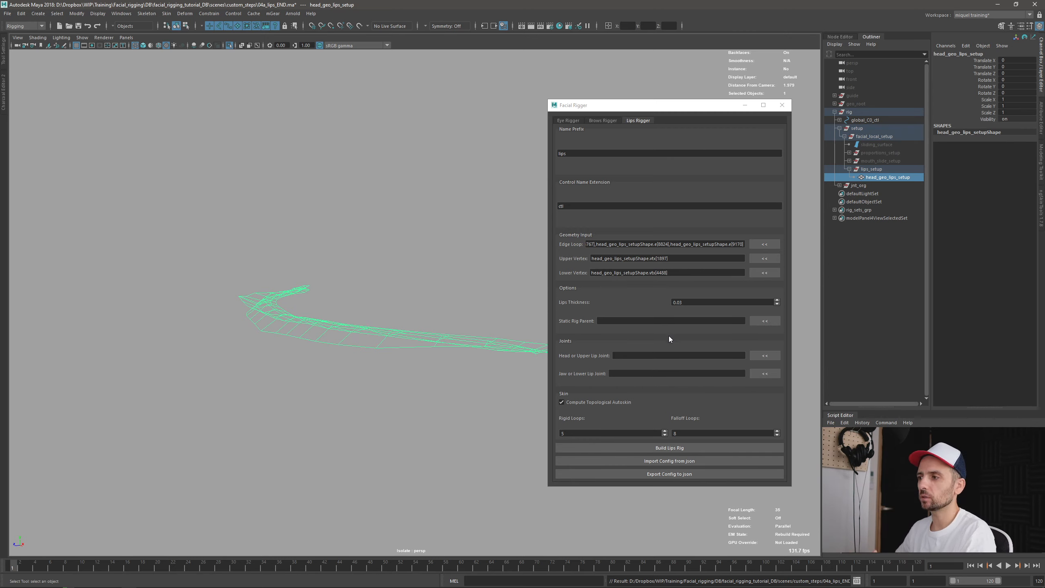
Exit isolation of the selected lip faces and show the whole head textured, framed on the mouth
mouse_move(389, 364)
alt+mouse_down()
mouse_move(395, 376)
mouse_move(366, 380)
alt+mouse_up()
key(ctrl+1)
key(6)
alt+right_drag(341, 383, 329, 331)
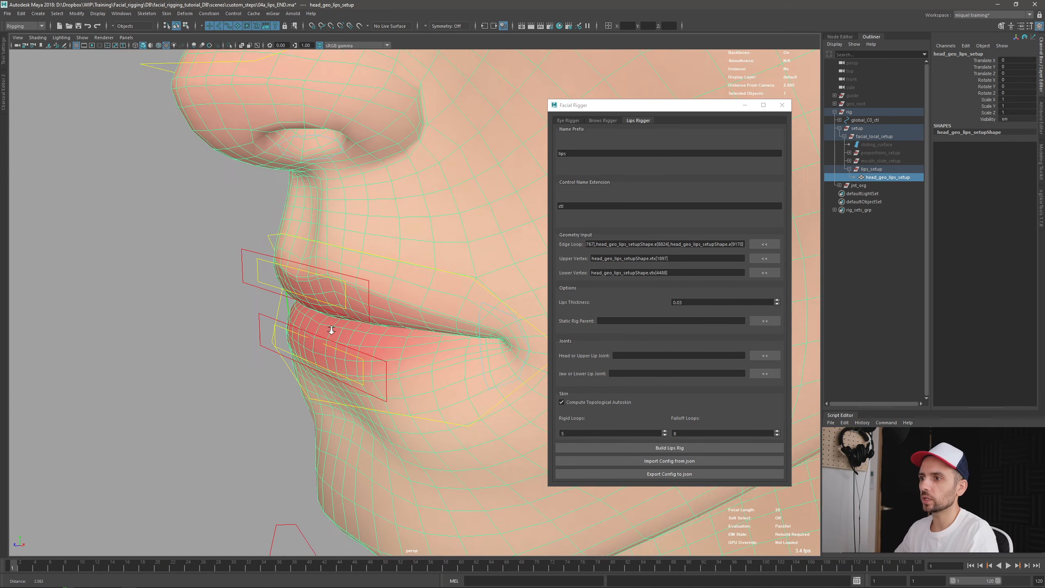
alt+drag(329, 332, 311, 335)
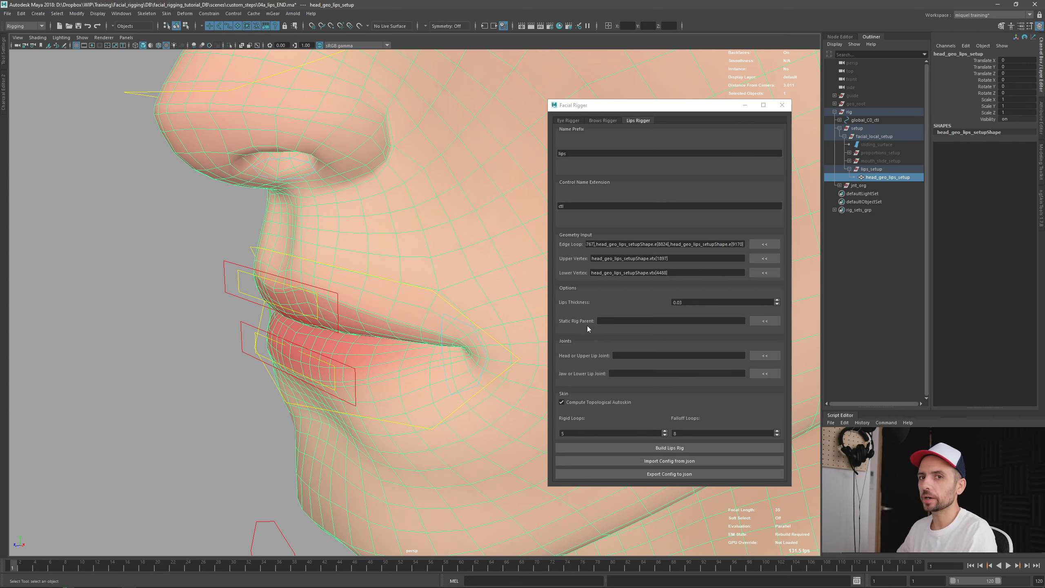
Assign lips_setup as the static rig parent and static_jnt as both the upper and lower lip joint
click(872, 169)
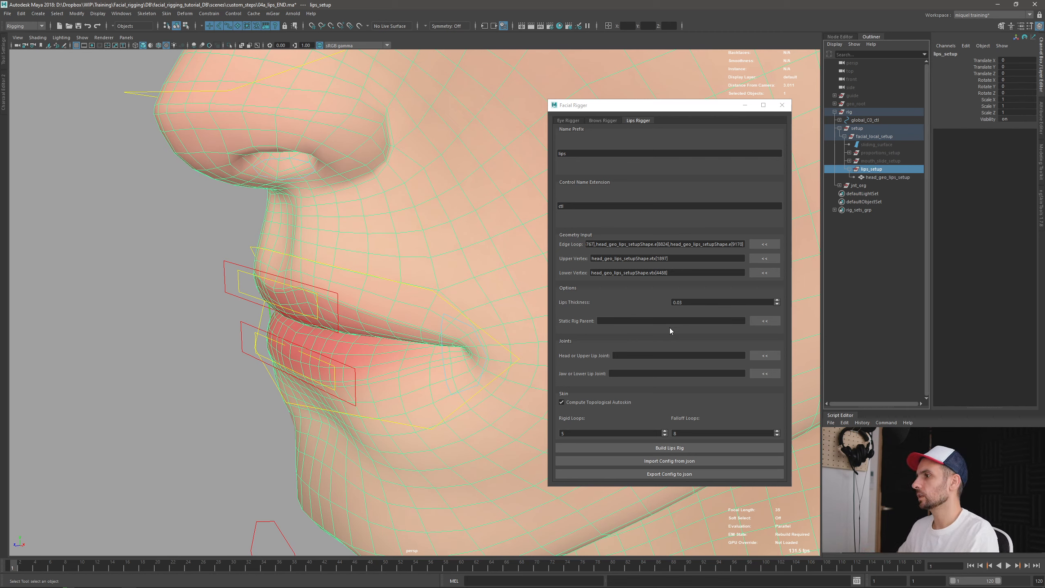
click(757, 322)
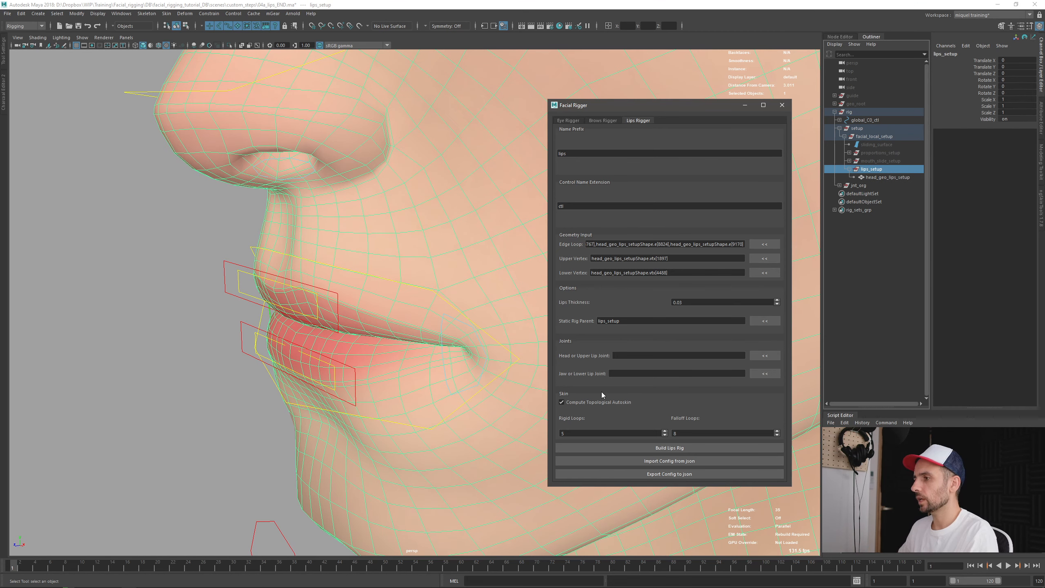
alt+middle_drag(389, 358, 300, 337)
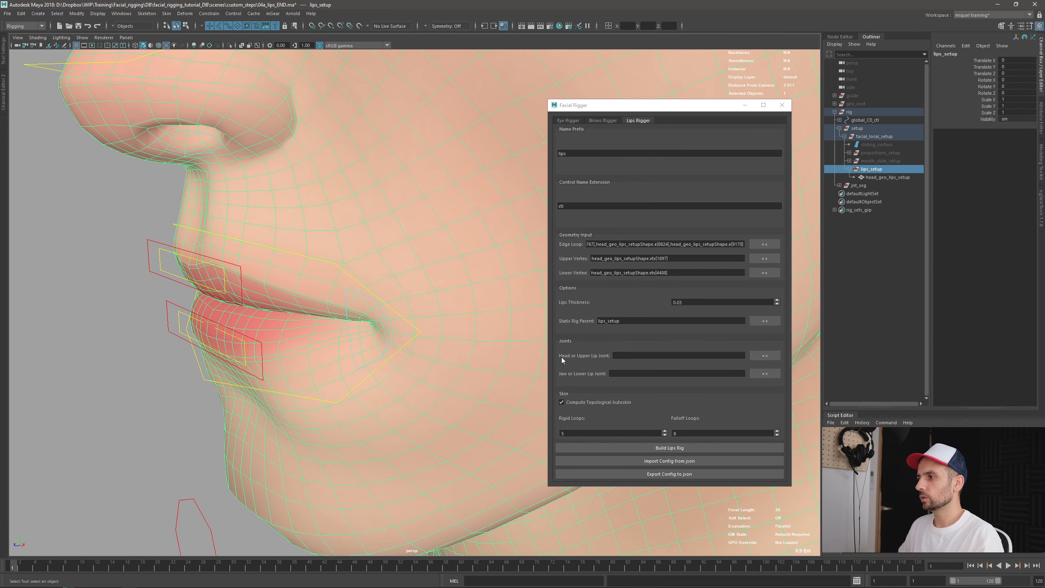
click(839, 185)
click(866, 226)
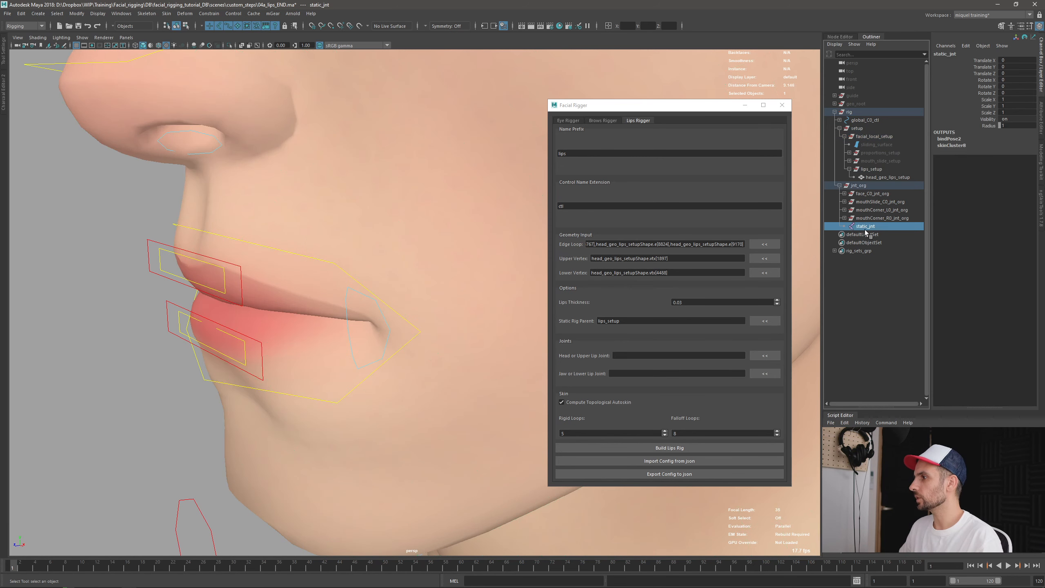
click(764, 355)
click(762, 373)
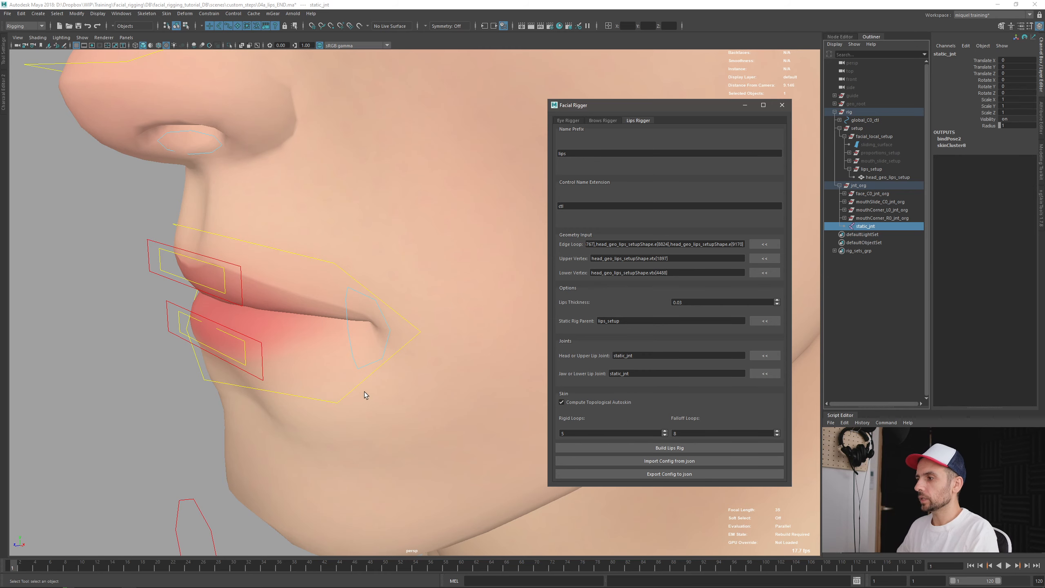
Display the wireframe over the shaded head and examine the edge loops around the lips
scroll(369, 397, up, 2)
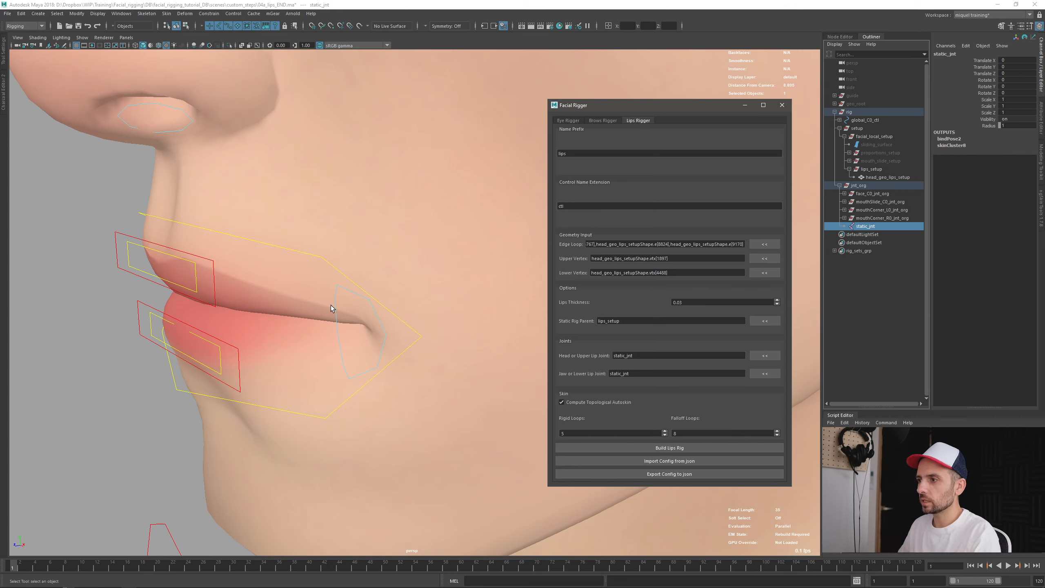
double_click(633, 433)
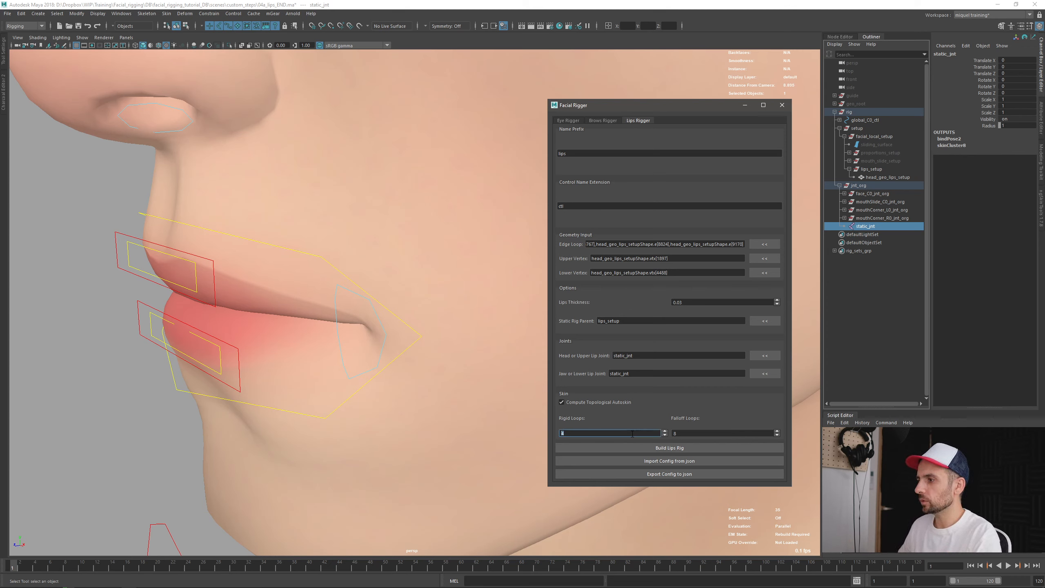
click(283, 300)
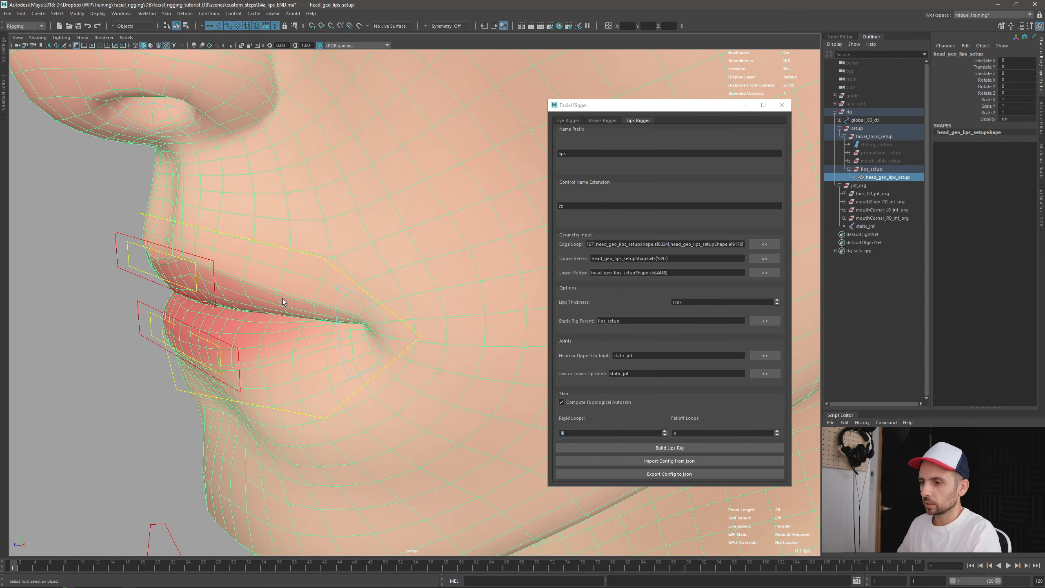
click(134, 297)
alt+drag(134, 298, 298, 322)
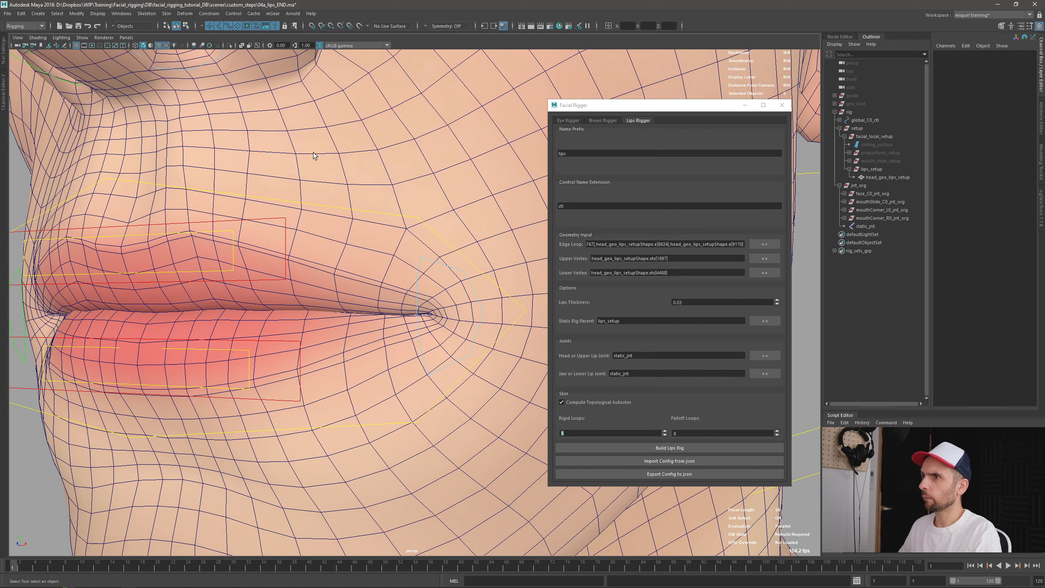
Set the falloff loops to 5, save the scene and build the lips rig
click(689, 434)
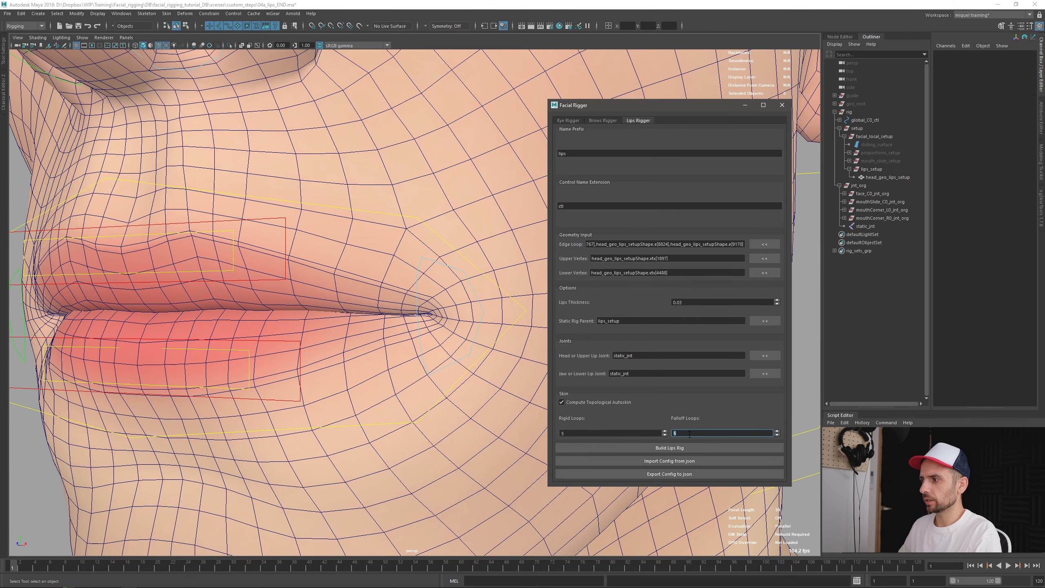
alt+right_drag(439, 382, 247, 424)
click(106, 392)
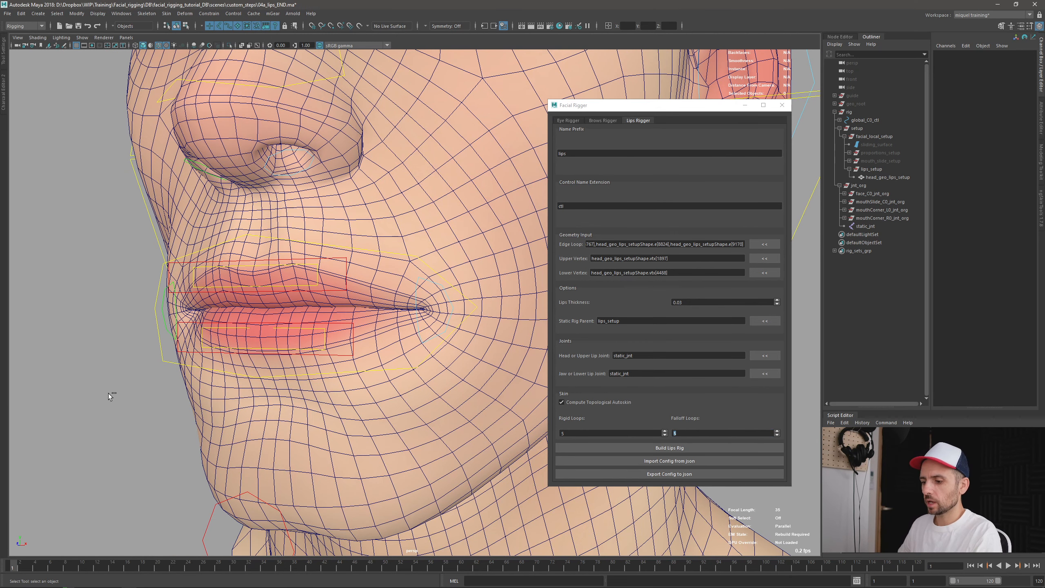
key(ctrl+s)
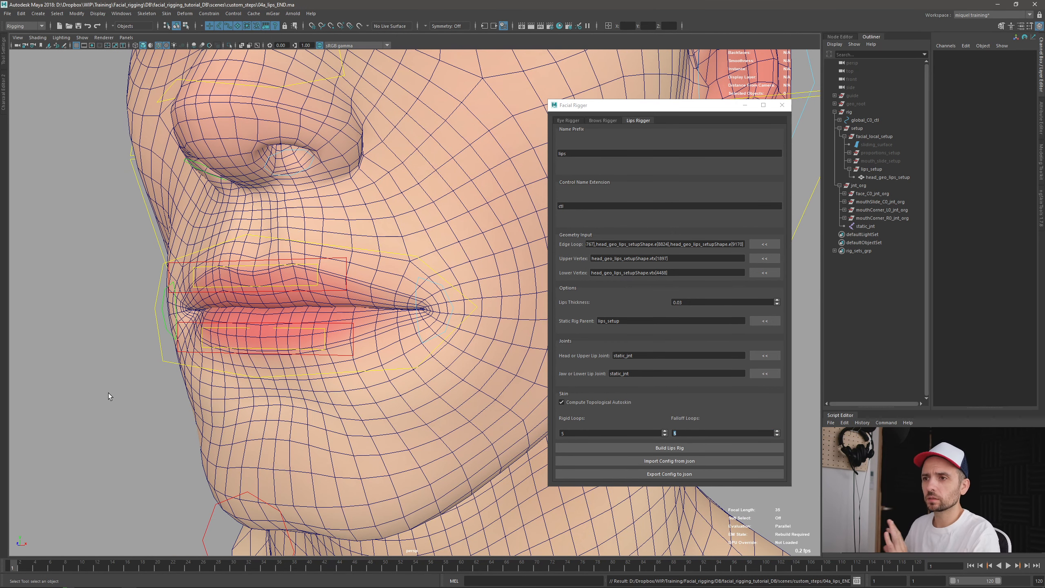
click(715, 448)
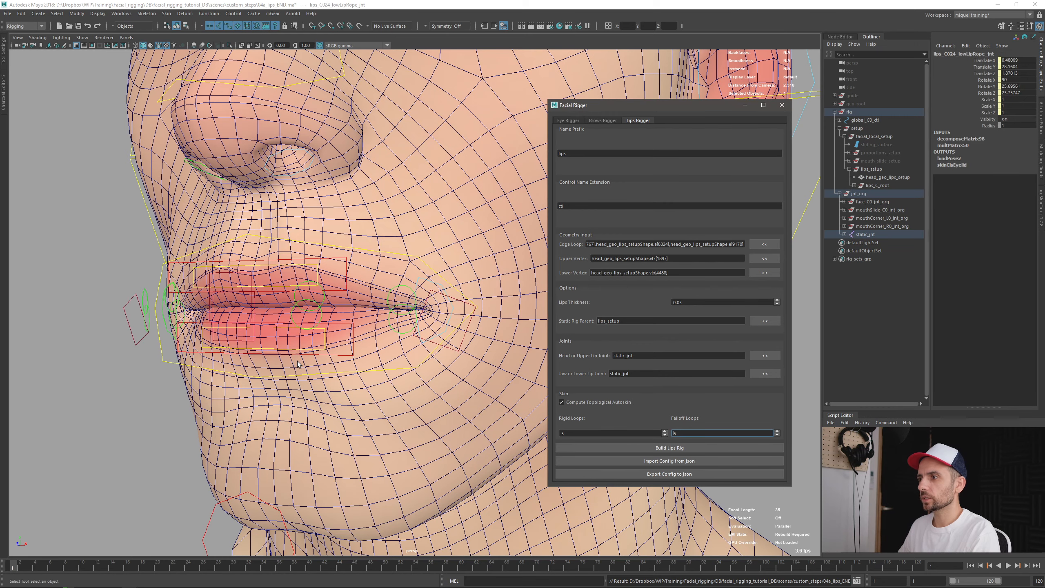
Try moving the left mouth-corner control of the new lips rig and undo the move
alt+drag(297, 361, 378, 349)
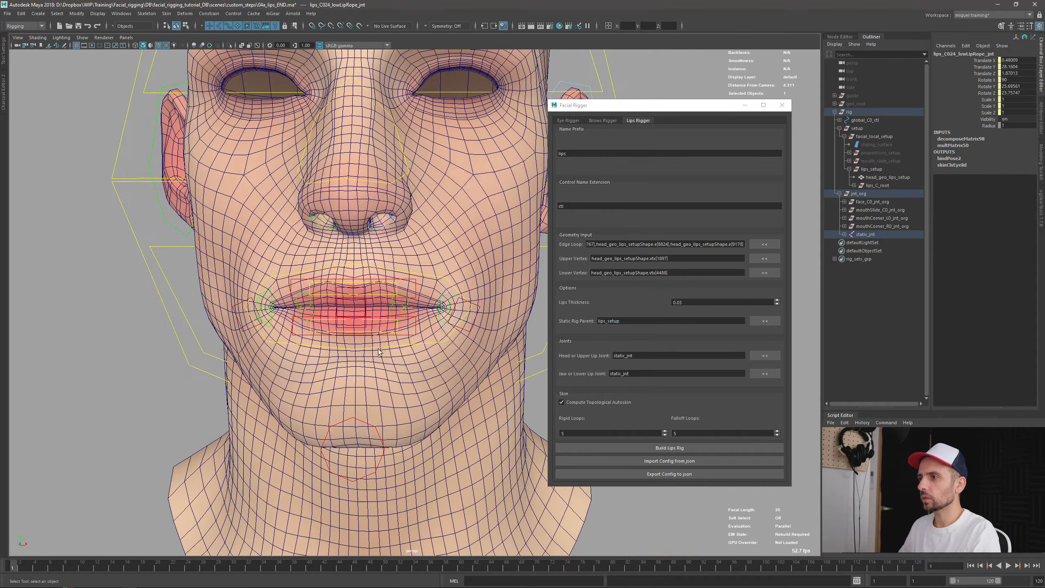
alt+right_drag(378, 349, 465, 355)
alt+drag(465, 355, 399, 365)
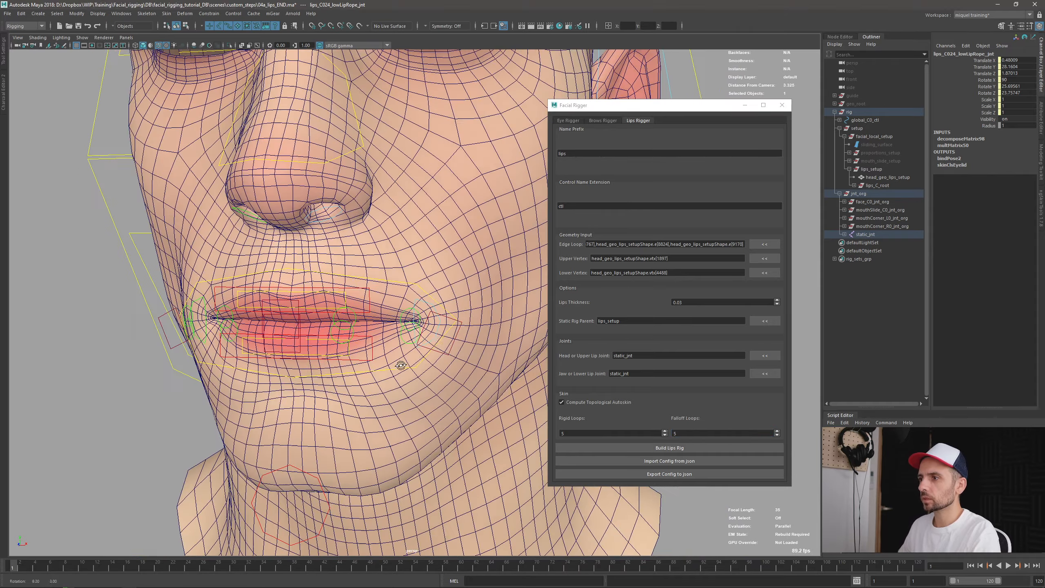
click(448, 319)
drag(435, 304, 398, 306)
key(ctrl+z)
Try moving the central upper lip control while checking the lip deformation in wireframe and from the side, and undo the last move
click(289, 300)
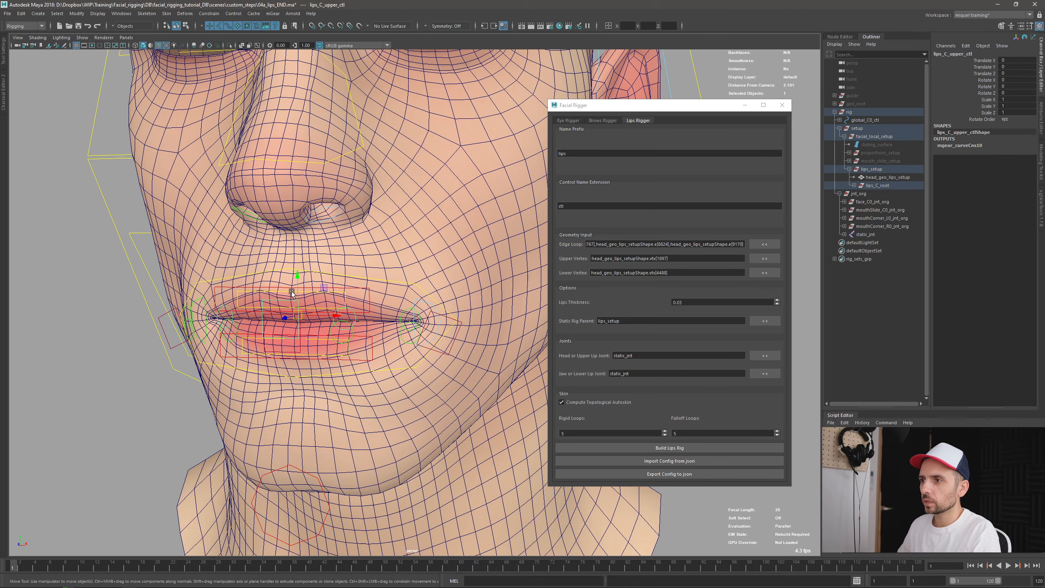
mouse_move(291, 291)
mouse_down()
mouse_move(309, 251)
mouse_move(310, 305)
mouse_move(319, 255)
mouse_move(286, 257)
mouse_move(293, 284)
mouse_move(296, 255)
mouse_move(339, 290)
mouse_up()
key(4)
key(5)
key(4)
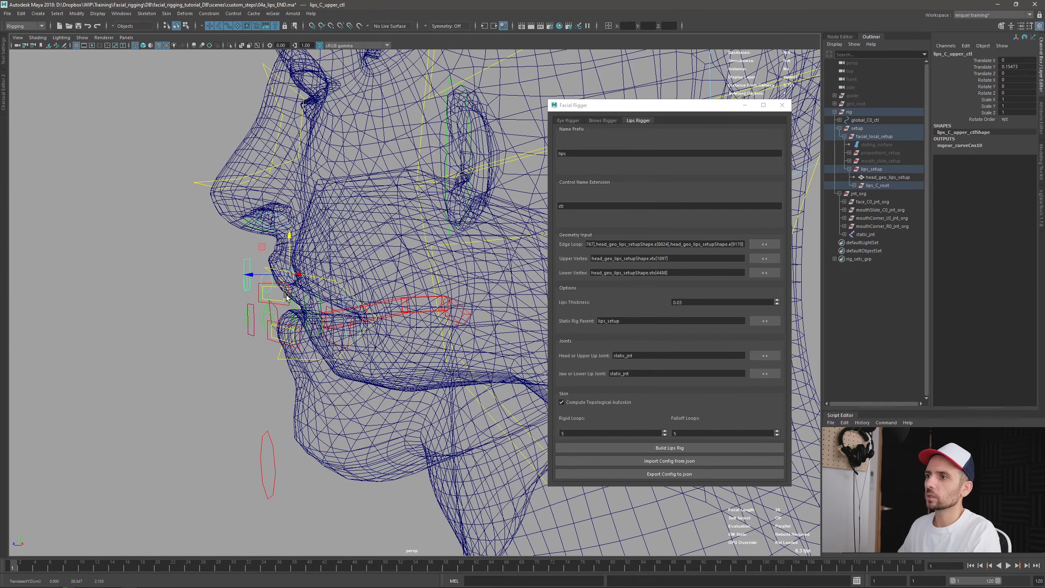
alt+middle_drag(440, 260, 365, 285)
drag(212, 266, 246, 270)
key(ctrl+z)
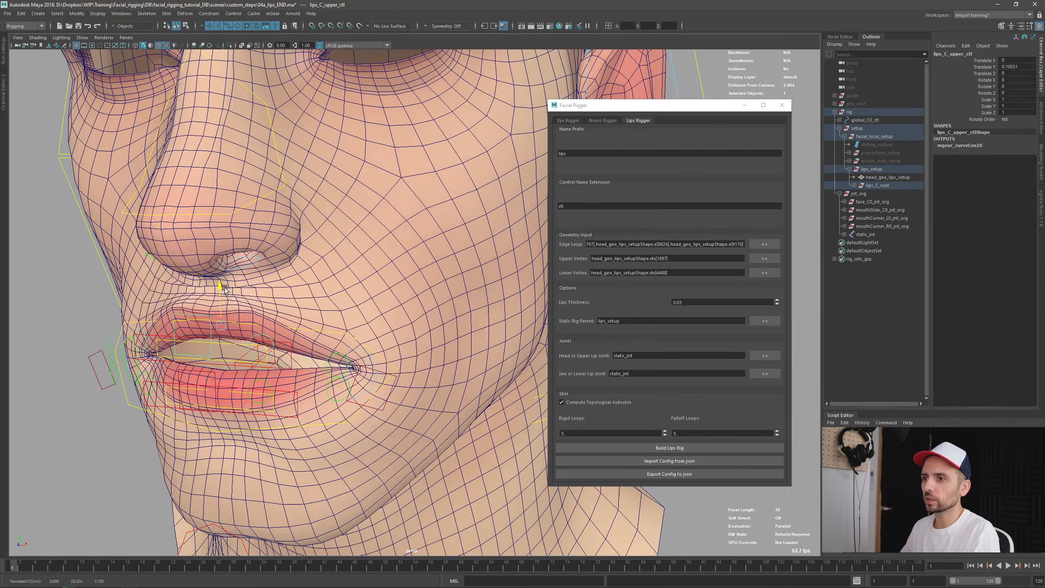
Raise the central upper lip control to about 0.11 in Translate Y
mouse_move(225, 289)
mouse_down()
mouse_move(225, 308)
mouse_move(224, 288)
mouse_up()
alt+drag(258, 322, 309, 340)
scroll(309, 340, down, 2)
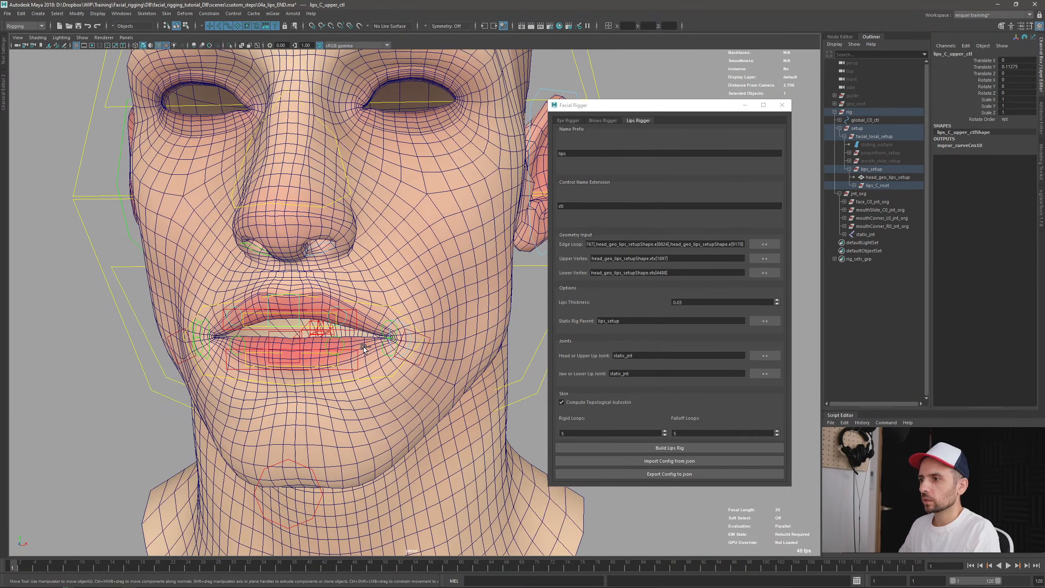
Try moving lips_L_corner_ctl with the upper lip raised and undo the move
scroll(393, 365, up, 5)
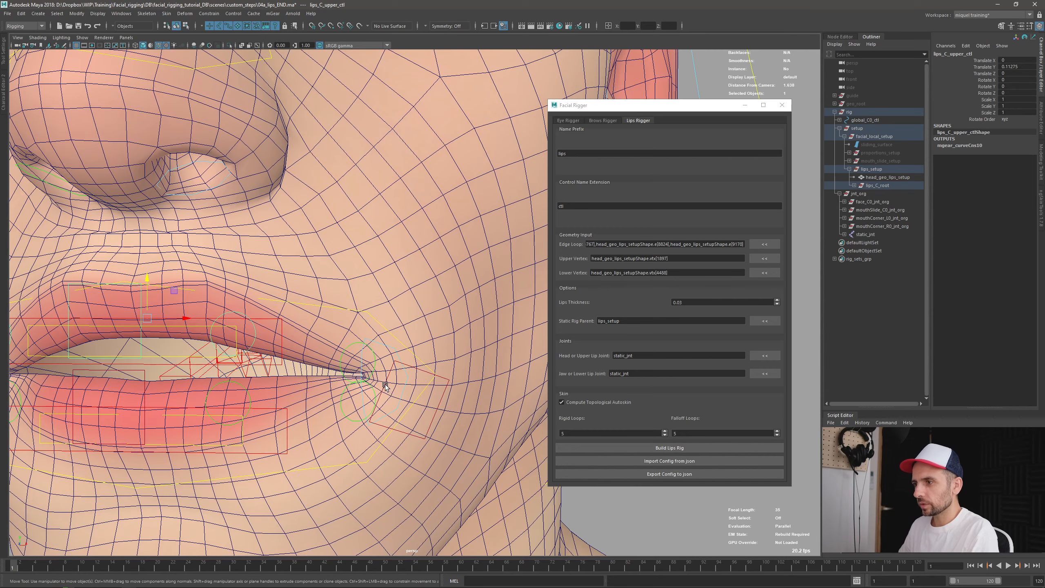
click(385, 385)
scroll(391, 370, up, 3)
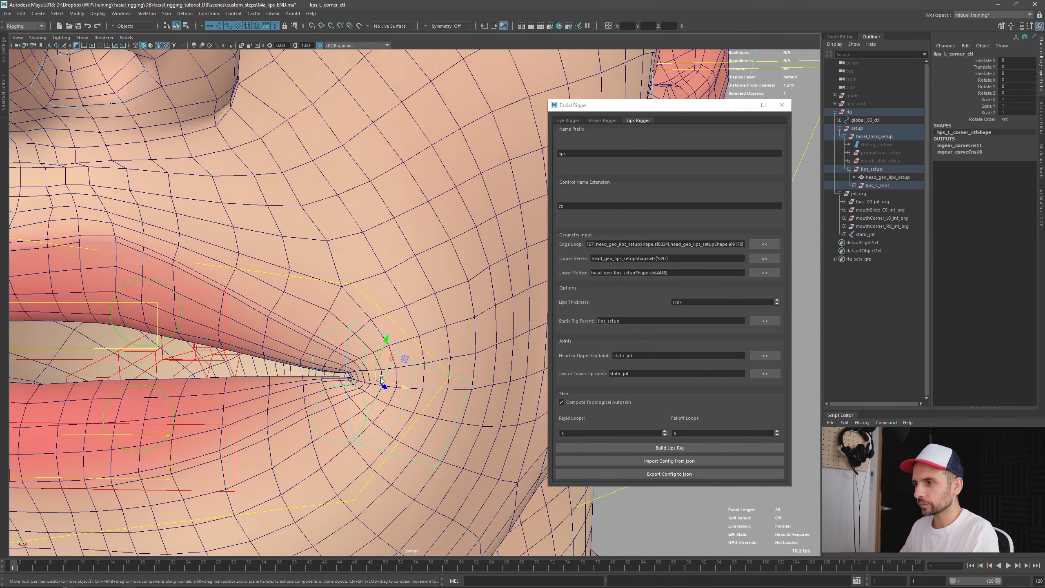
drag(381, 377, 357, 376)
key(ctrl+z)
Test lips_L_upOuter_ctl and raise it to about 0.09 in Translate Y
click(325, 333)
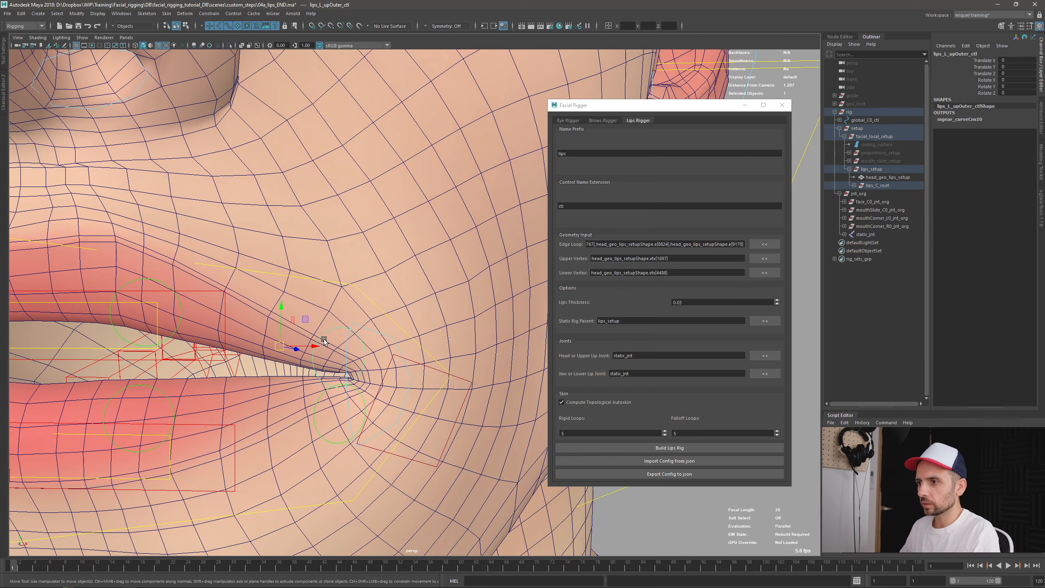
drag(285, 348, 344, 278)
key(ctrl+z)
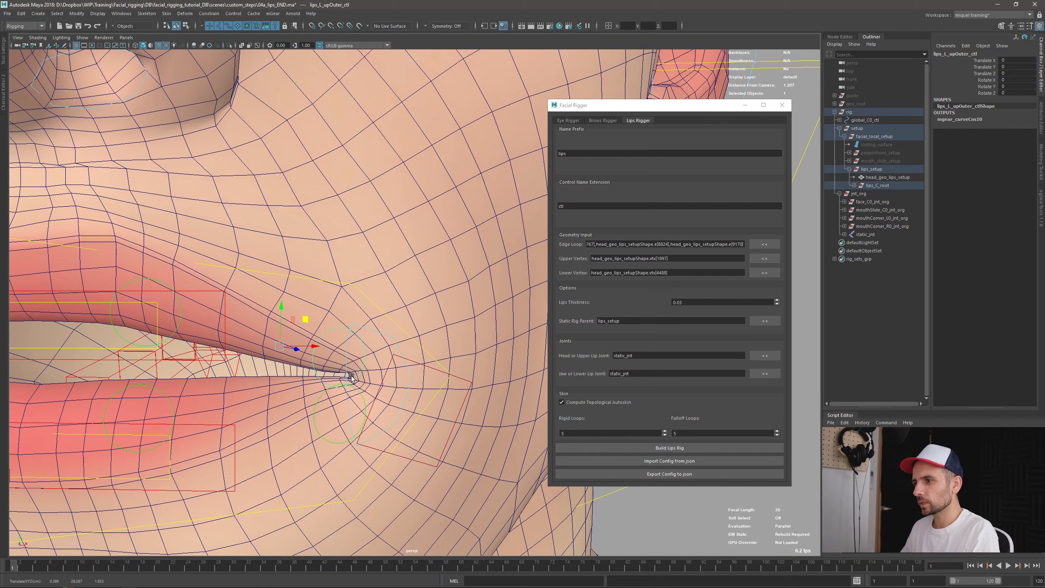
drag(290, 322, 310, 271)
key(q)
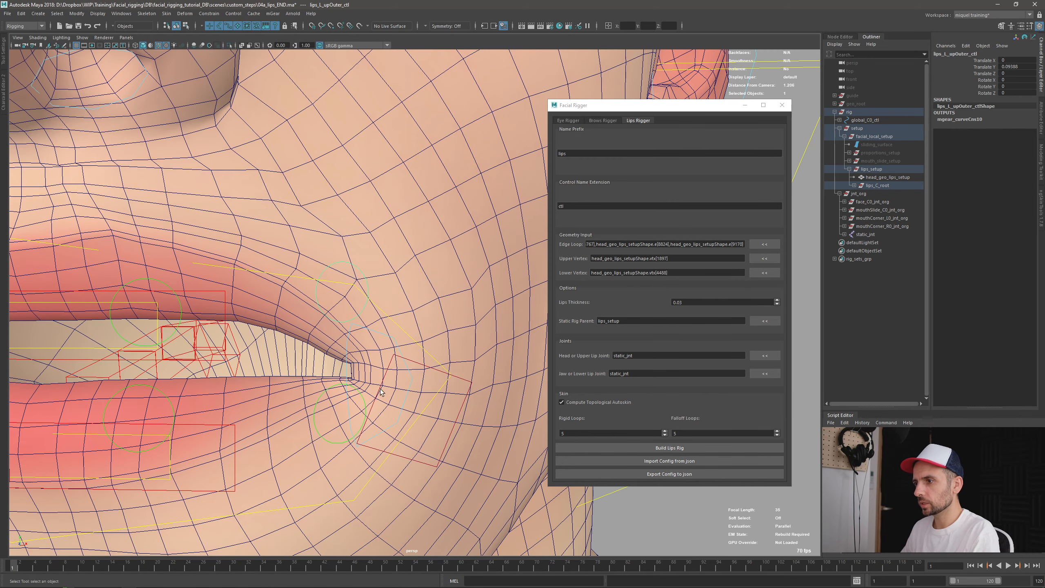
Lower lips_L_lowOuter_ctl to about -0.07 in Translate Y to open the left side of the mouth
click(337, 386)
key(w)
drag(287, 366, 306, 407)
scroll(329, 401, down, 4)
alt+middle_drag(341, 398, 386, 395)
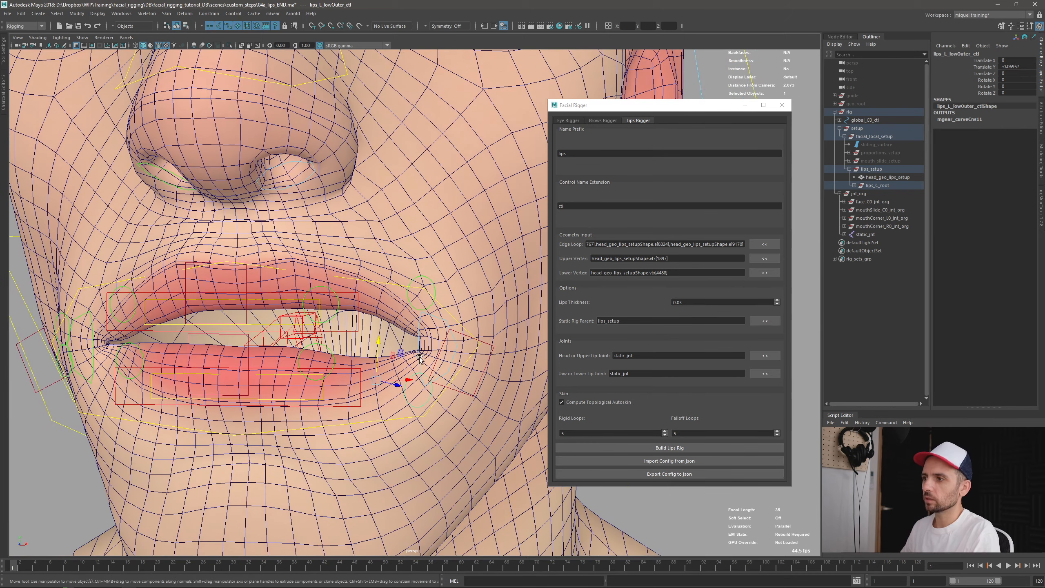
key(q)
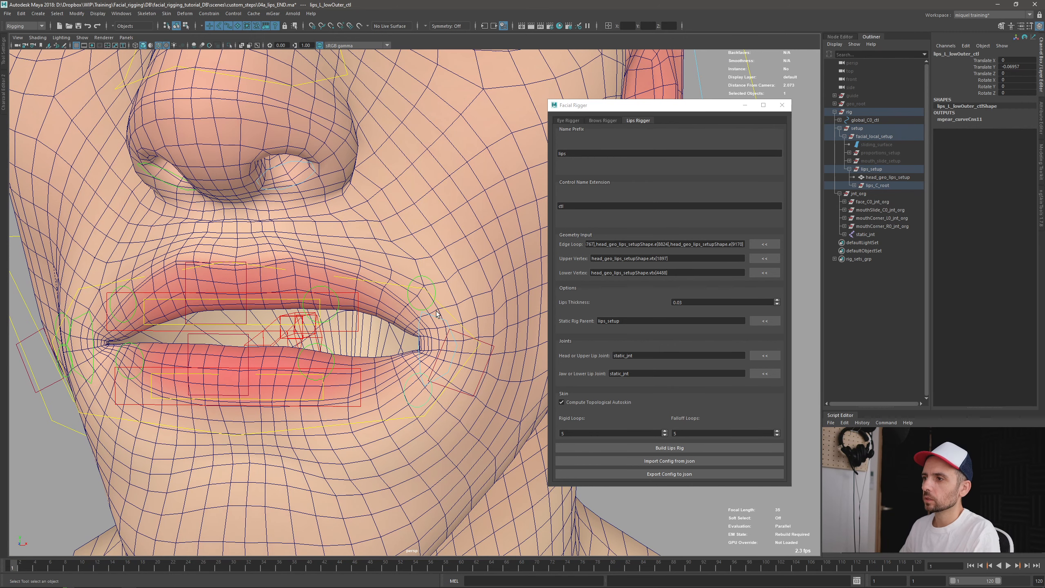
Reset lips_L_upOuter_ctl and lips_L_lowOuter_ctl to their default pose
click(418, 312)
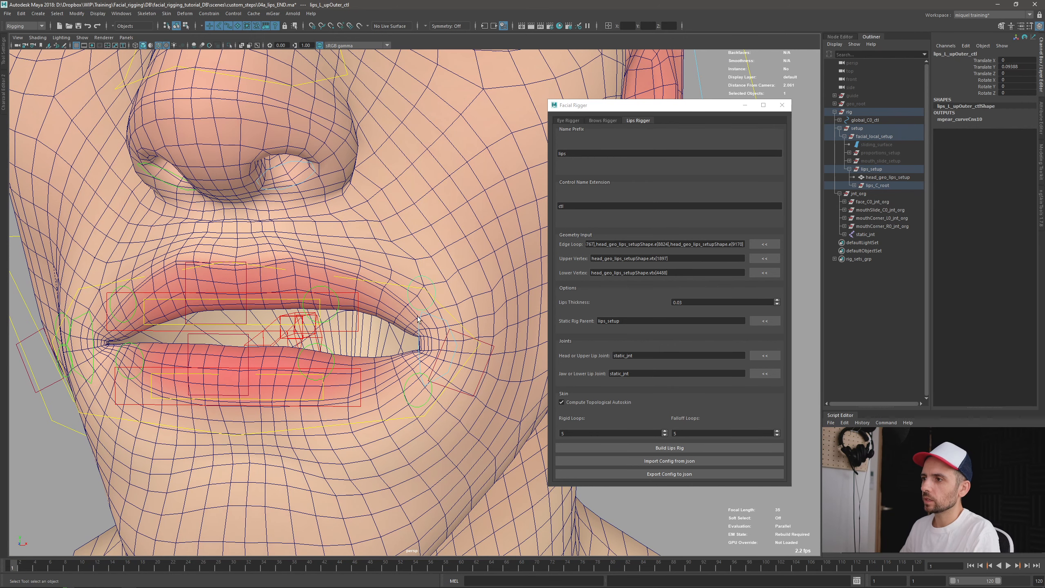
shift+click(410, 376)
key(ctrl+r)
click(465, 392)
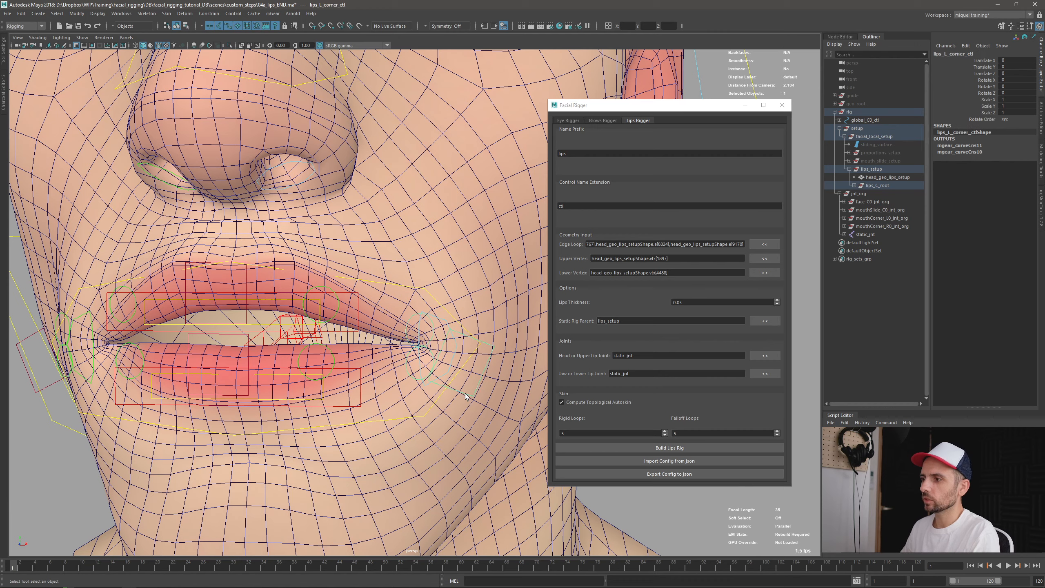
Try moving lips_L_upInner_ctl in different directions and undo each move
click(333, 315)
key(w)
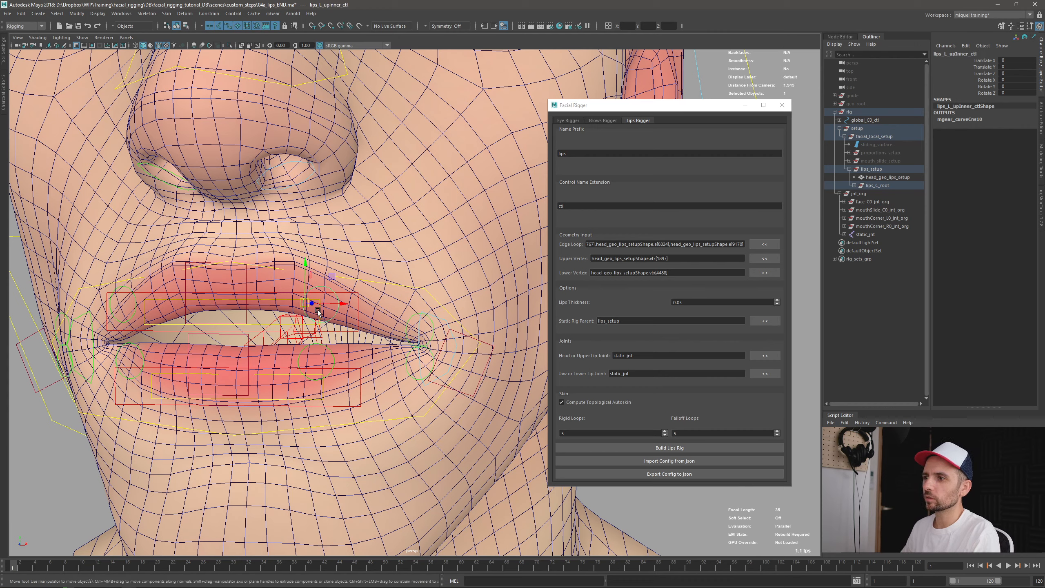
middle_drag(317, 311, 459, 207)
key(ctrl+z)
drag(458, 207, 349, 267)
key(ctrl+z)
Try moving lips_L_corner_ctl up and down to test the left mouth corner, undoing each move
key(q)
click(454, 332)
key(w)
drag(445, 354, 468, 263)
key(ctrl+z)
drag(471, 331, 456, 392)
key(ctrl+z)
key(q)
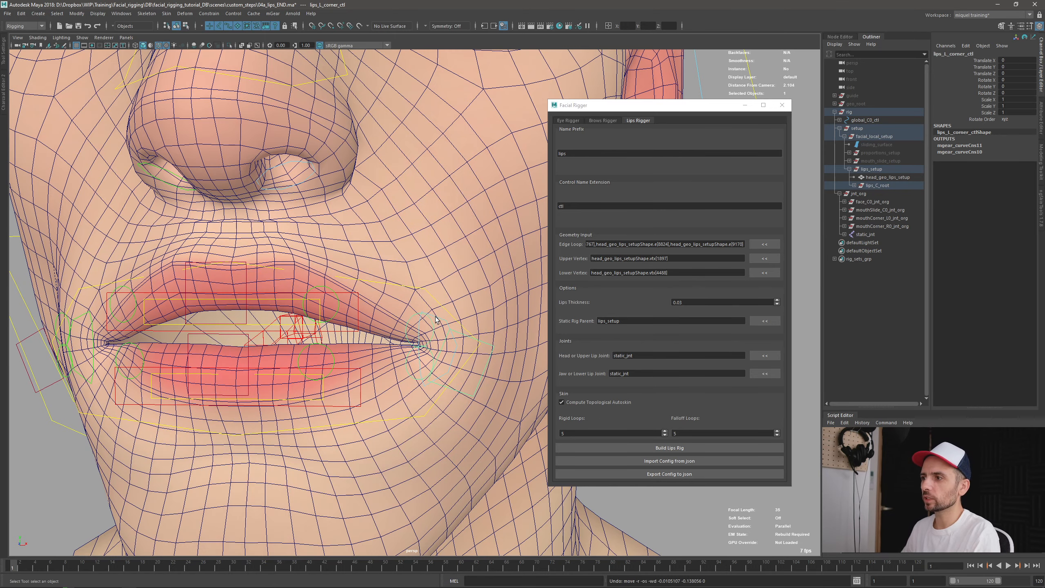
Test how mouthCorner_L0_ctl moves the left corner of the mouth
click(428, 372)
key(w)
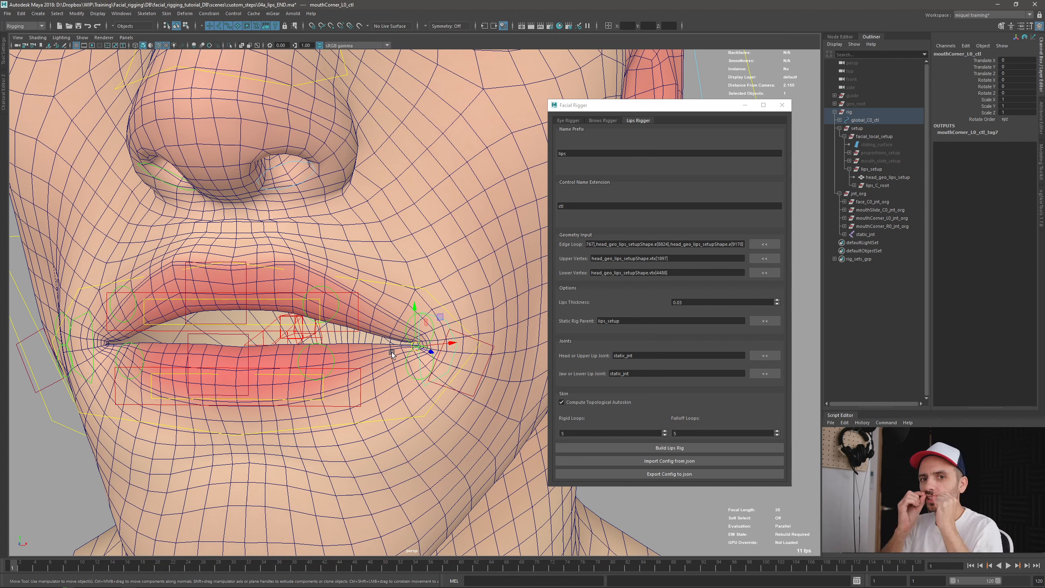
scroll(206, 295, down, 4)
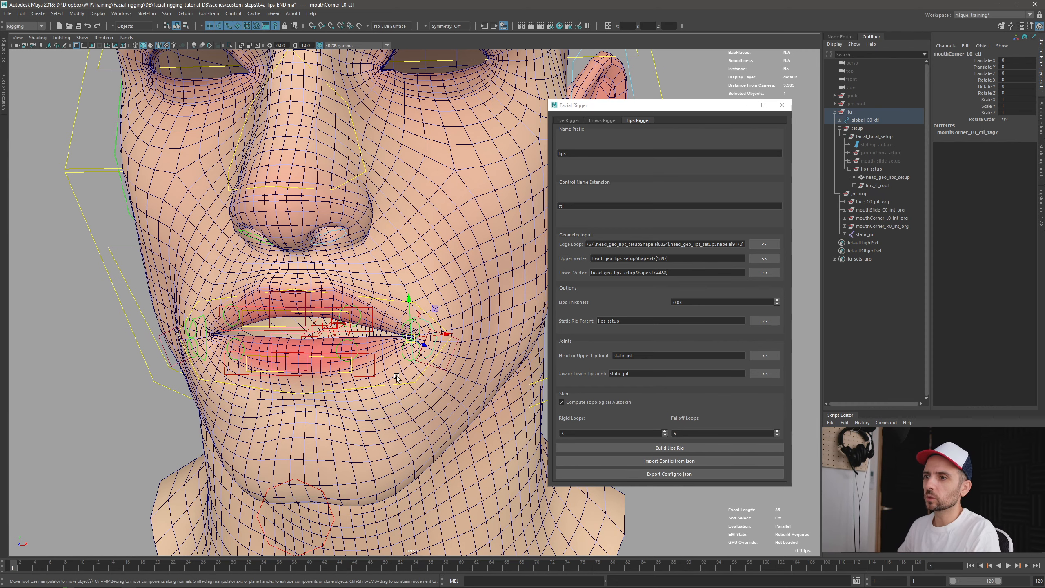
alt+middle_drag(424, 353, 422, 330)
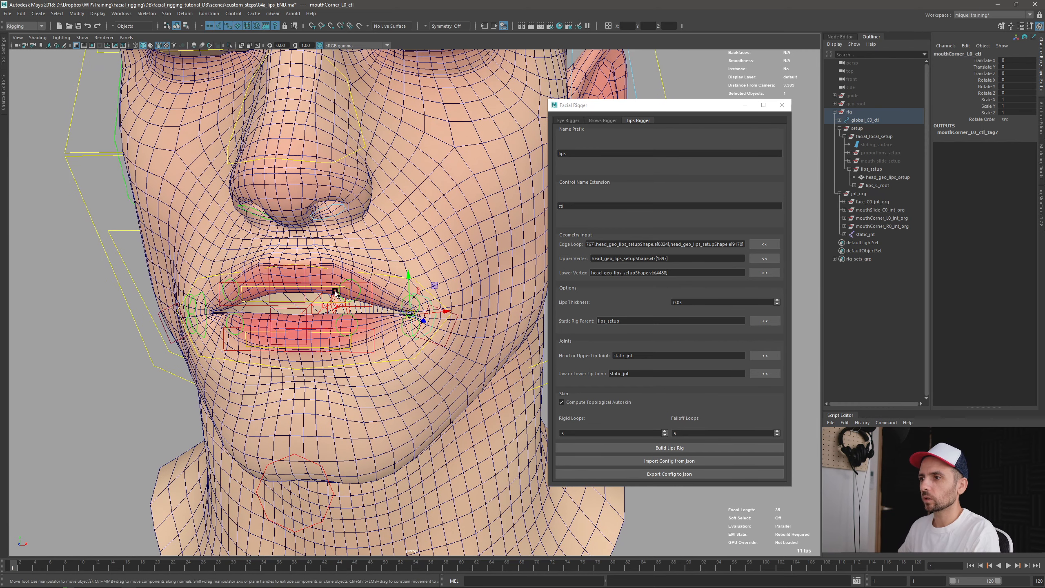
key(q)
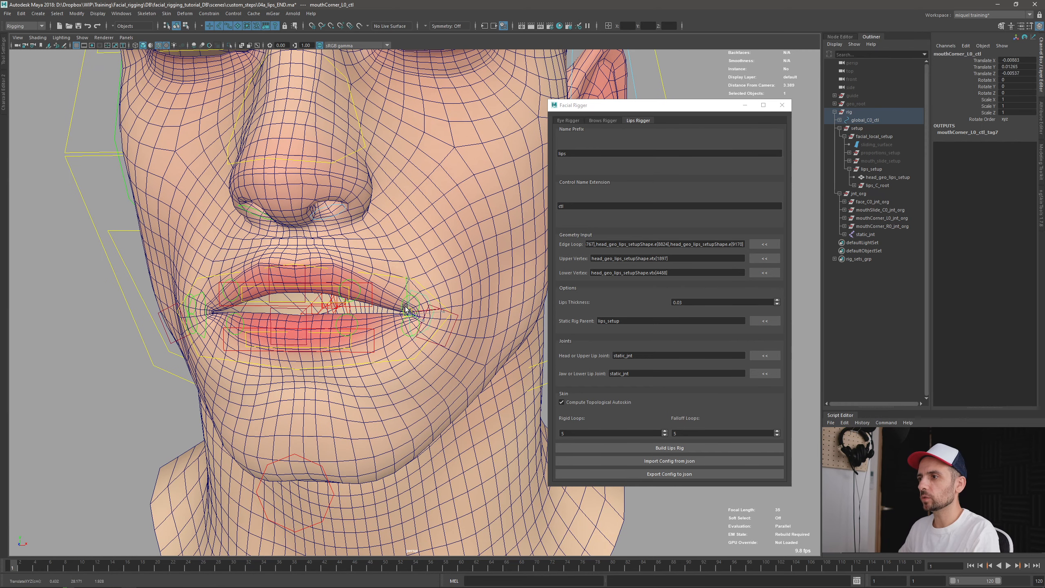
Try raising lips_L_upOuter_ctl and undo the move
click(402, 305)
key(w)
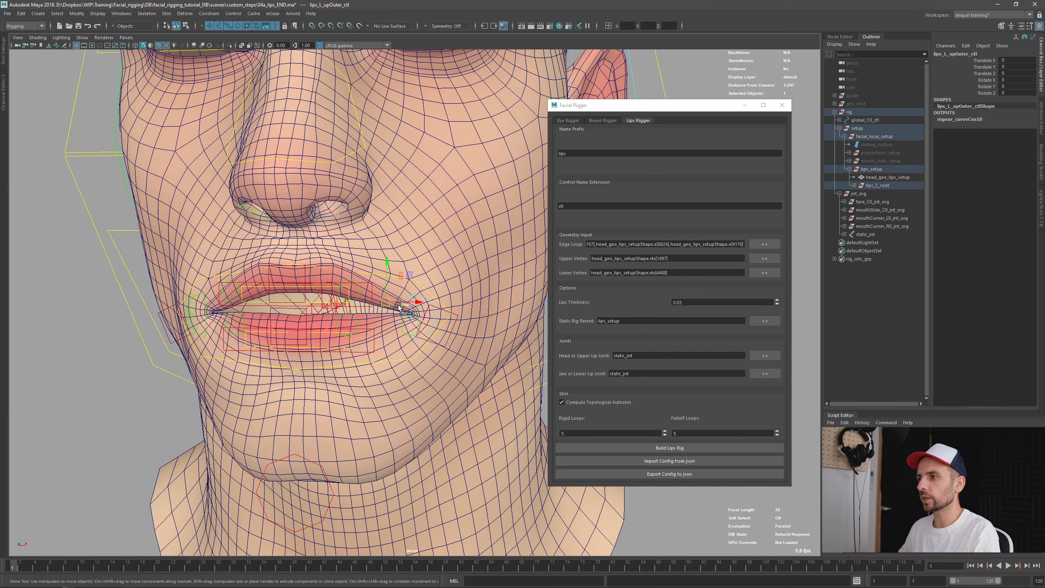
drag(384, 302, 404, 254)
key(ctrl+z)
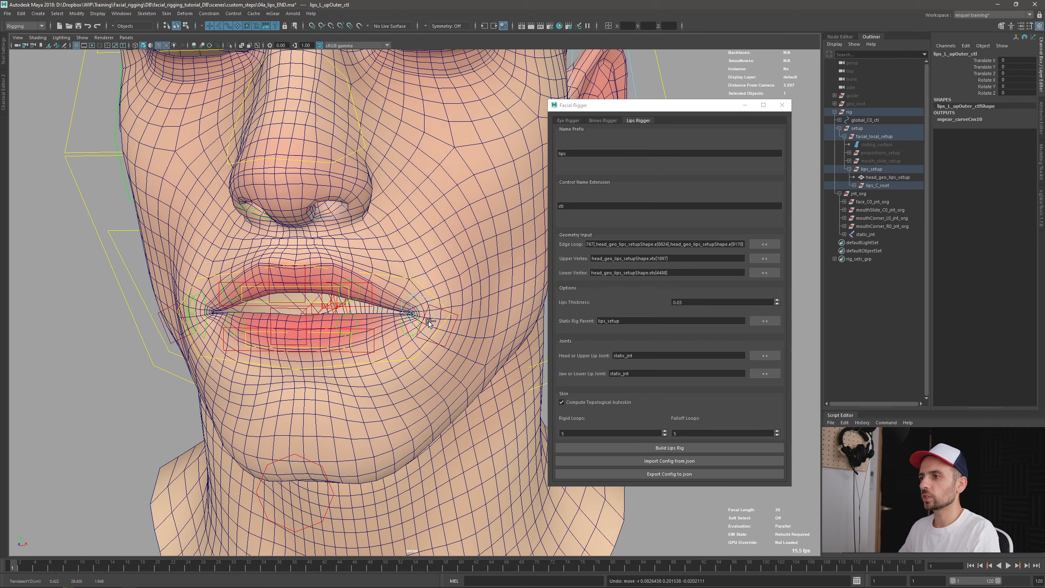
alt+right_drag(379, 325, 356, 319)
key(q)
Reset lips_C_upper_ctl to its default pose to close the mouth
mouse_move(356, 319)
alt+mouse_down()
mouse_move(380, 309)
mouse_move(347, 320)
alt+mouse_up()
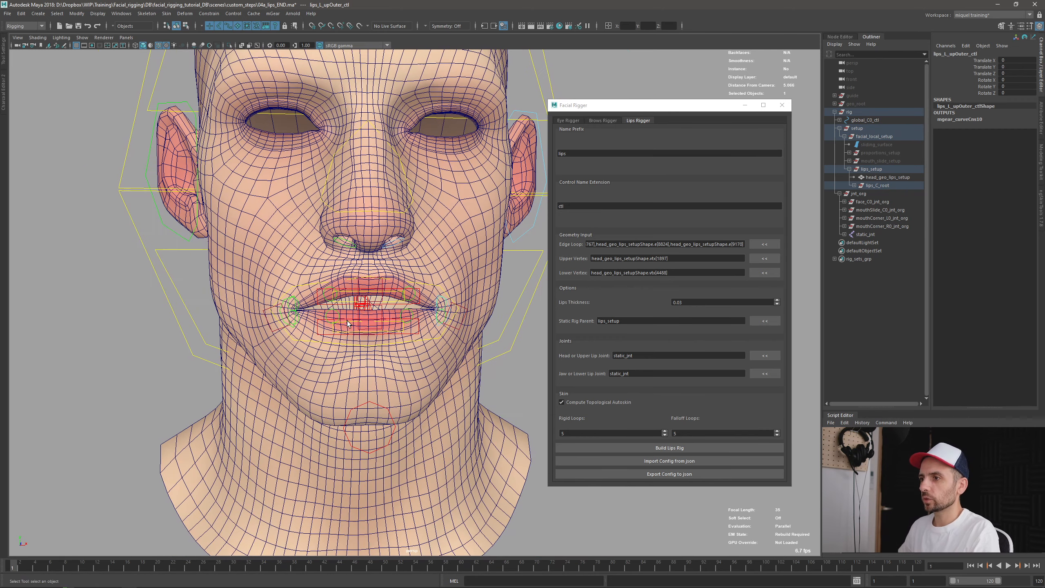
click(382, 299)
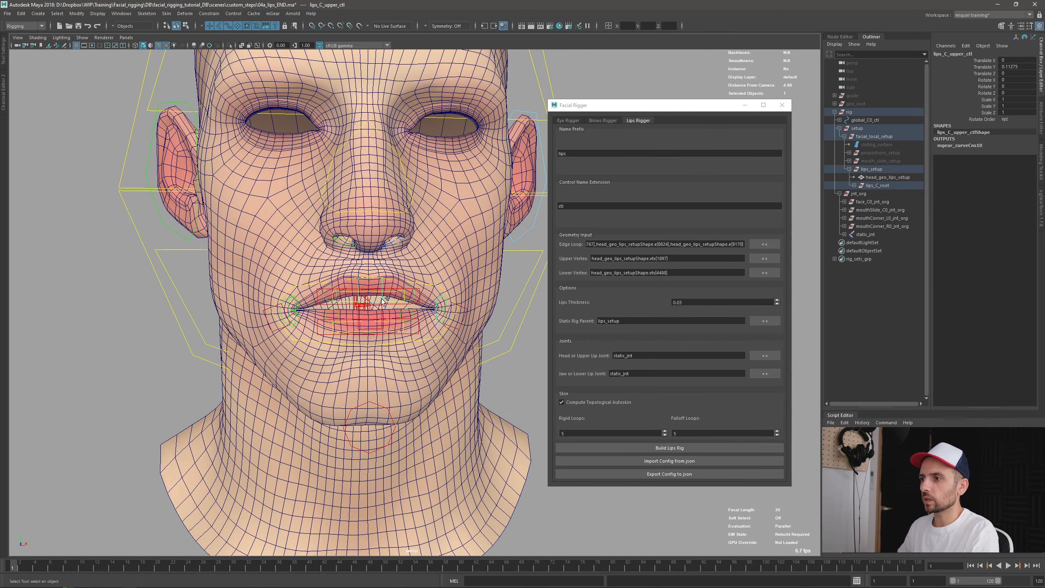
scroll(276, 283, up, 3)
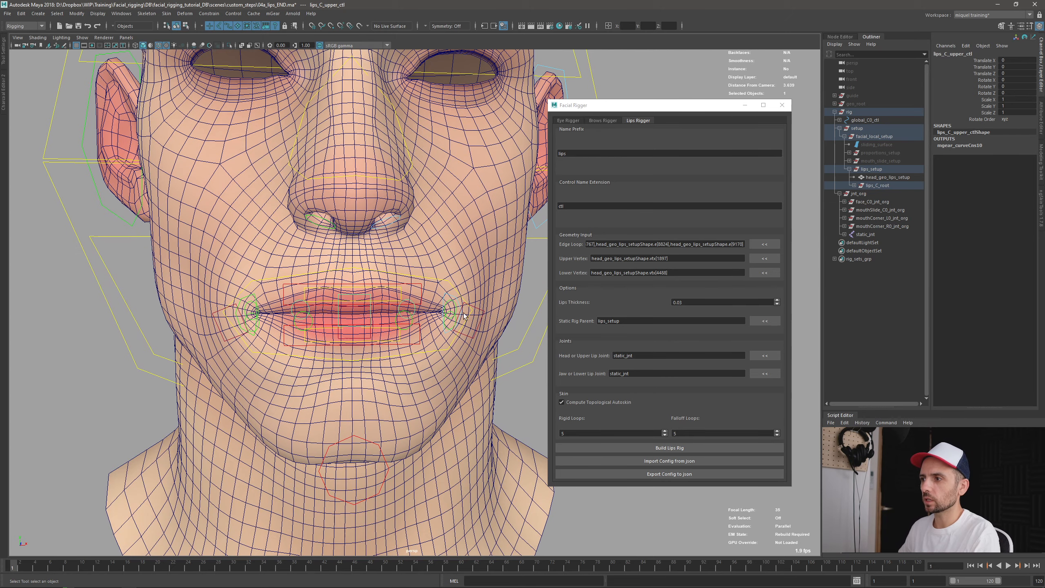
mouse_move(363, 368)
alt+mouse_down()
mouse_move(325, 368)
mouse_move(368, 371)
alt+mouse_up()
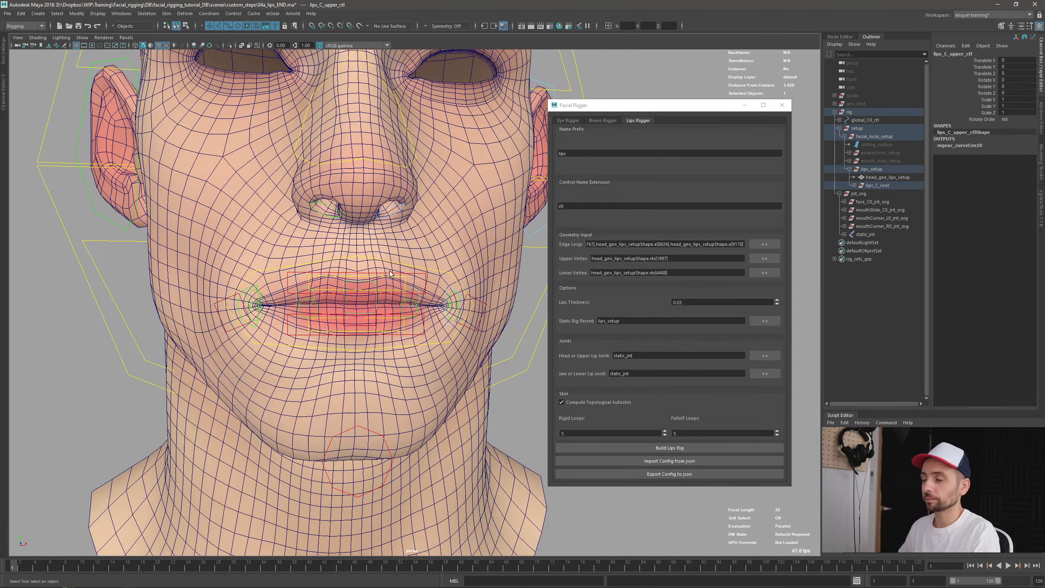
alt+drag(399, 305, 372, 303)
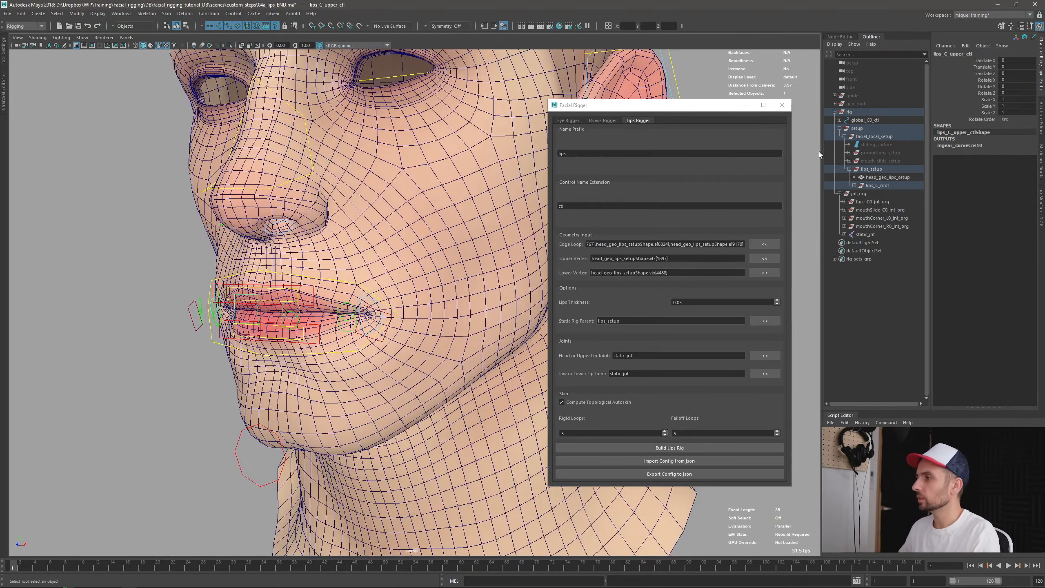
scroll(302, 372, down, 2)
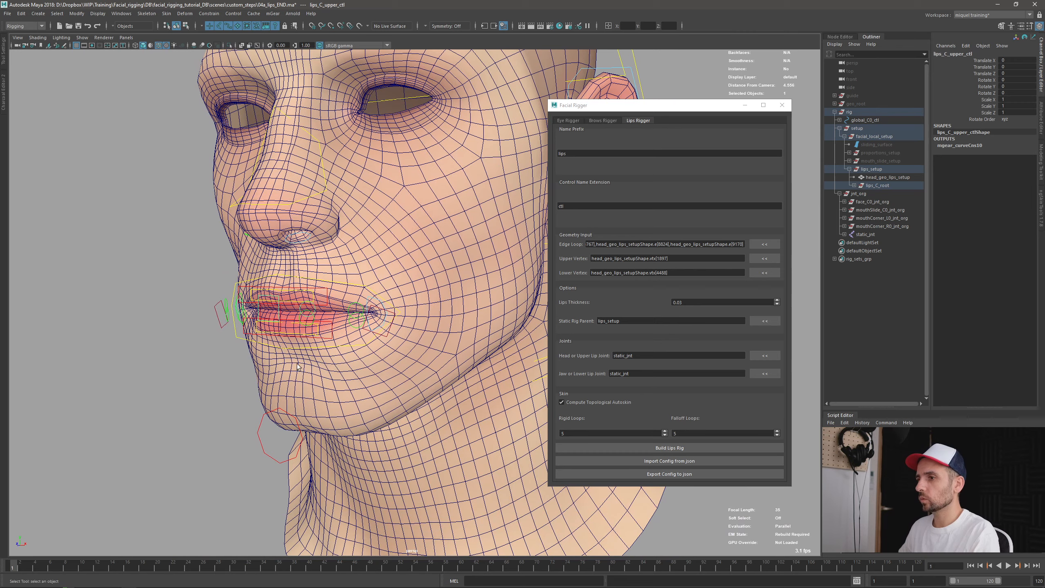
Try lowering lips_C_lower_ctl and undo the move
alt+drag(299, 366, 301, 418)
click(307, 328)
key(w)
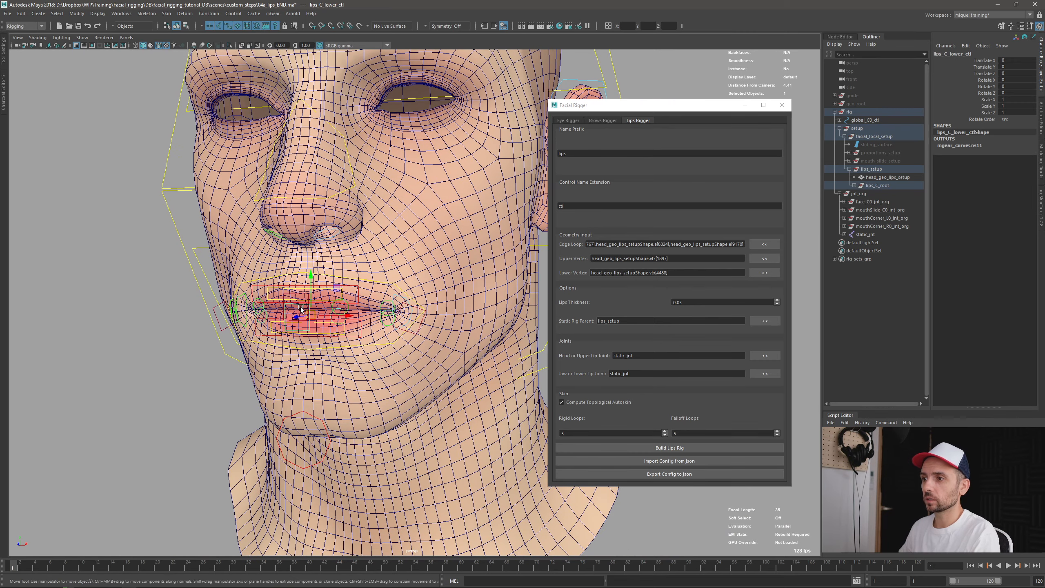
drag(300, 307, 313, 335)
key(ctrl+z)
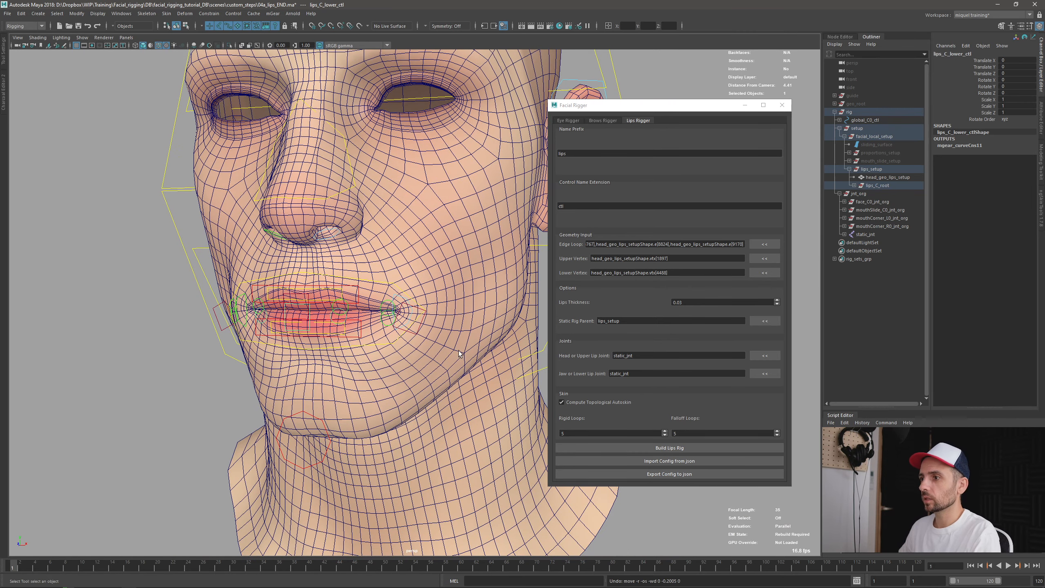
Save an incremental version of the scene and open the Facial_rigging\build\data folder in File Explorer
alt+drag(459, 350, 429, 379)
key(ctrl+alt+s)
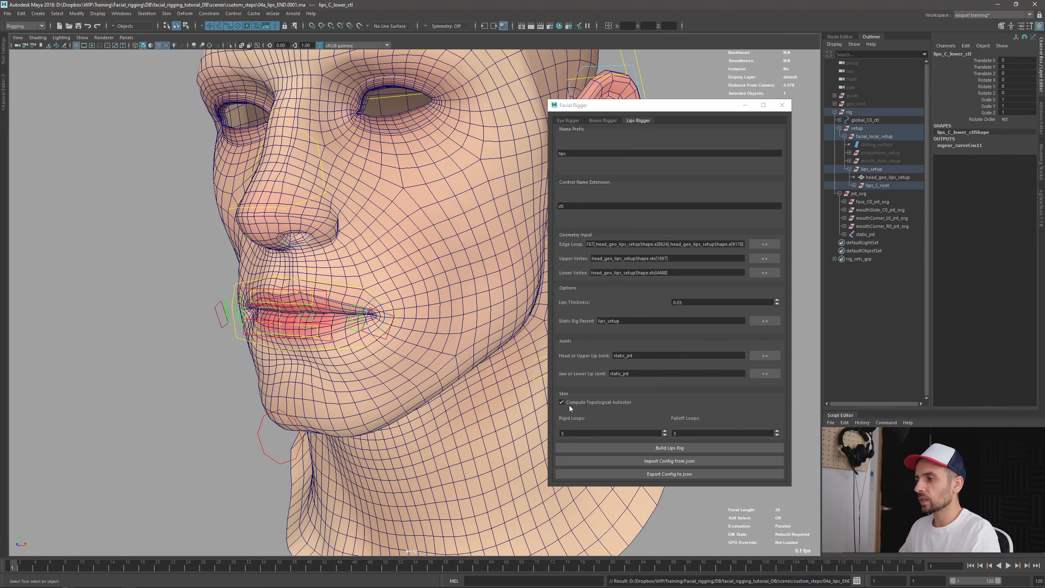
key(alt+Tab)
key(alt+Tab)
key(alt+Tab)
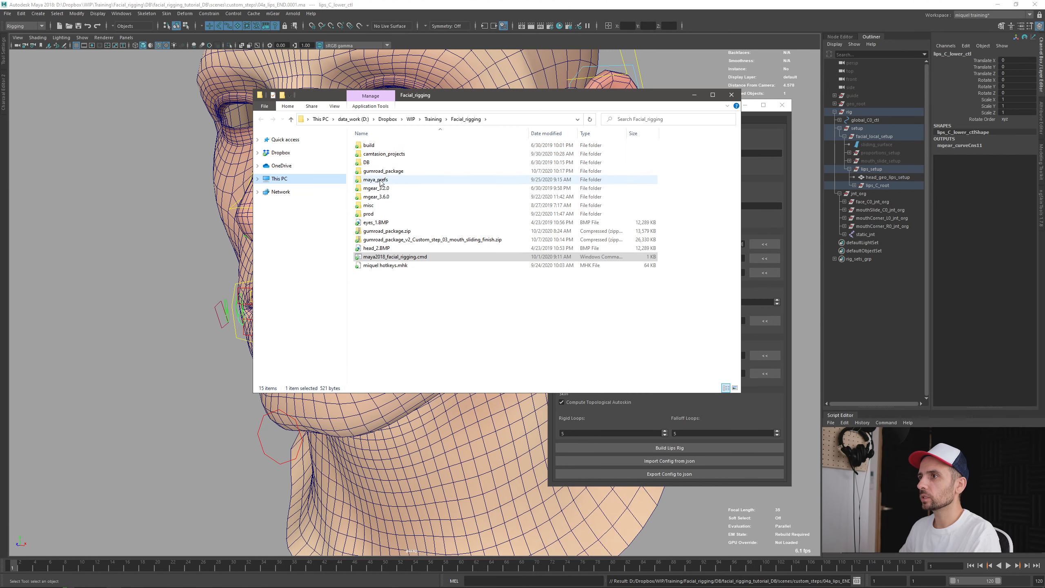
double_click(372, 146)
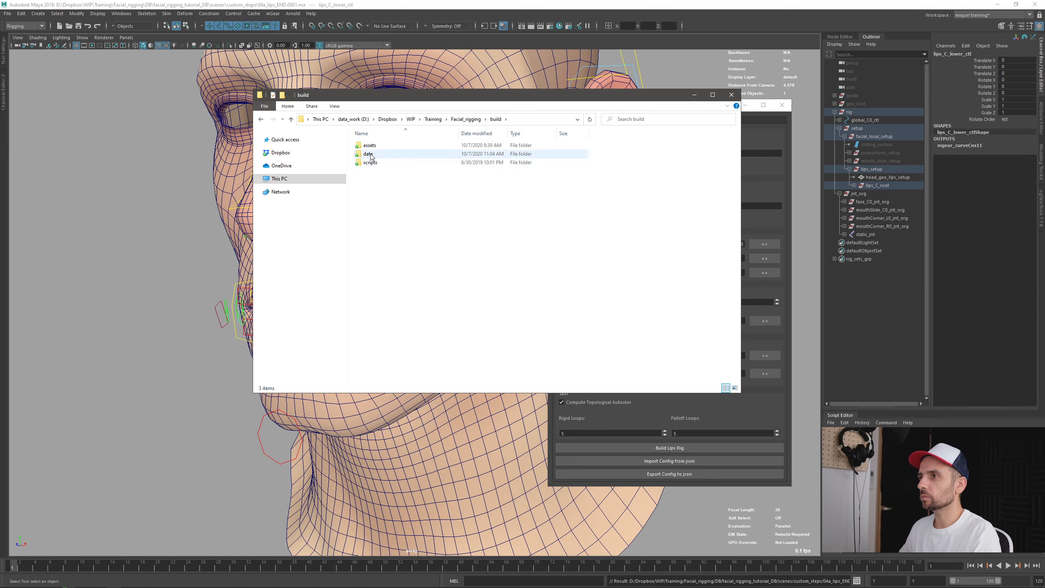
double_click(372, 155)
drag(431, 98, 418, 126)
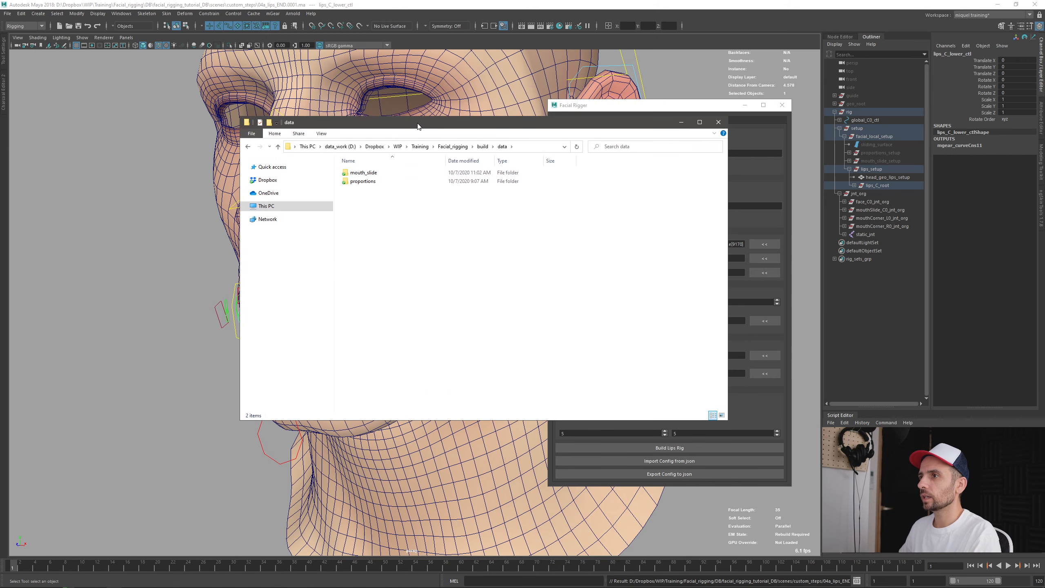
Create a folder named lips inside the data folder, open it and copy its path
click(269, 122)
text(lips)
key(Return)
key(Return)
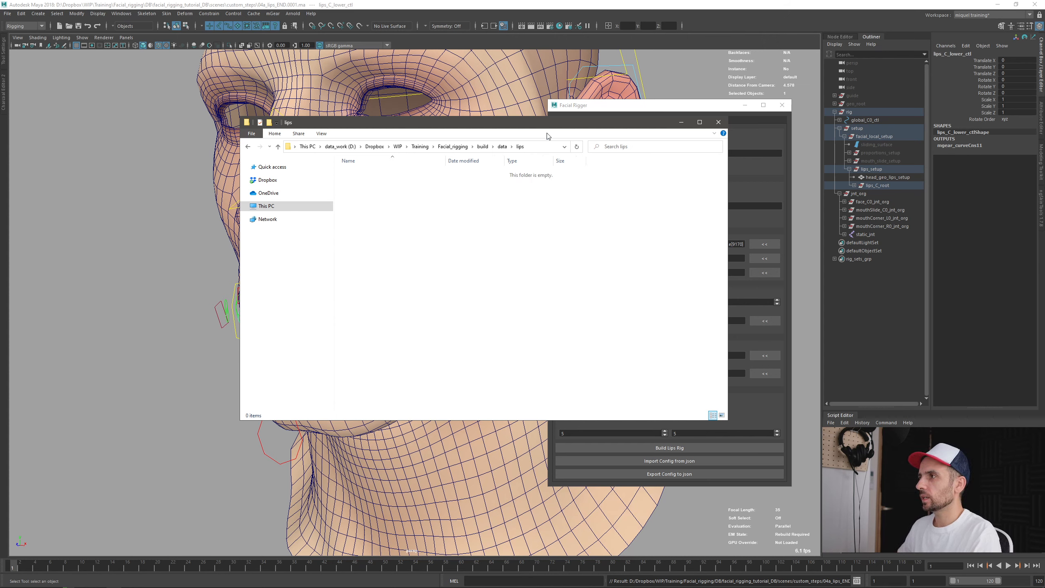
click(537, 146)
key(ctrl+c)
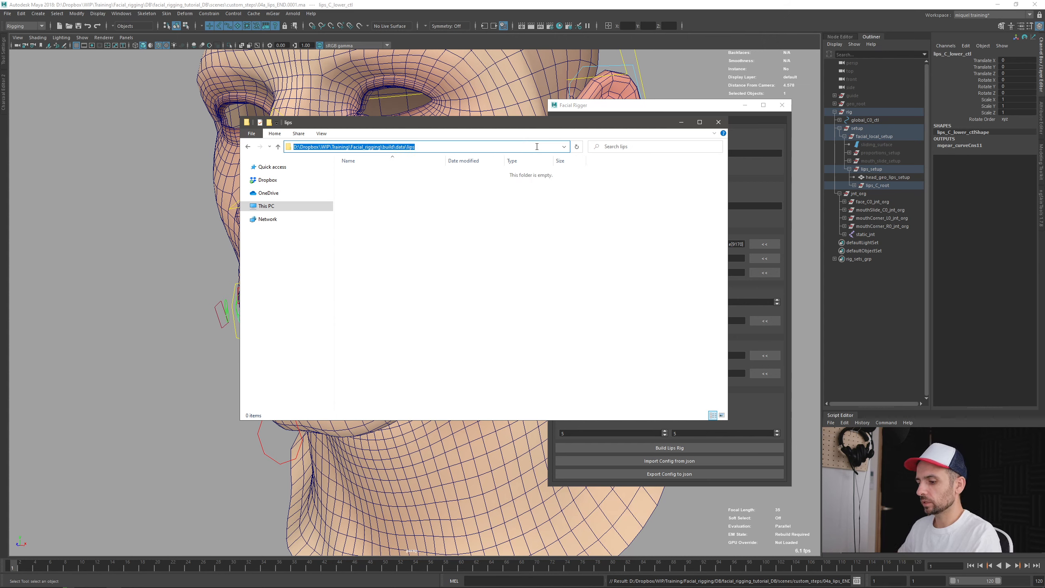
Back in Maya, turn off Compute Topological Autoskin, export the lips configuration as lips into build\data\lips and check the exported file in the folder
click(685, 108)
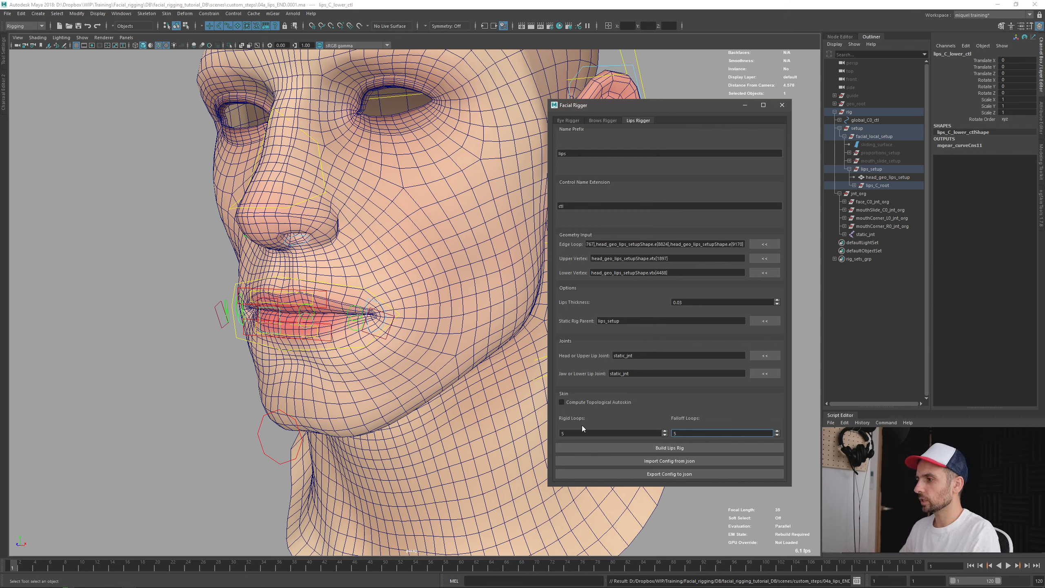
click(660, 475)
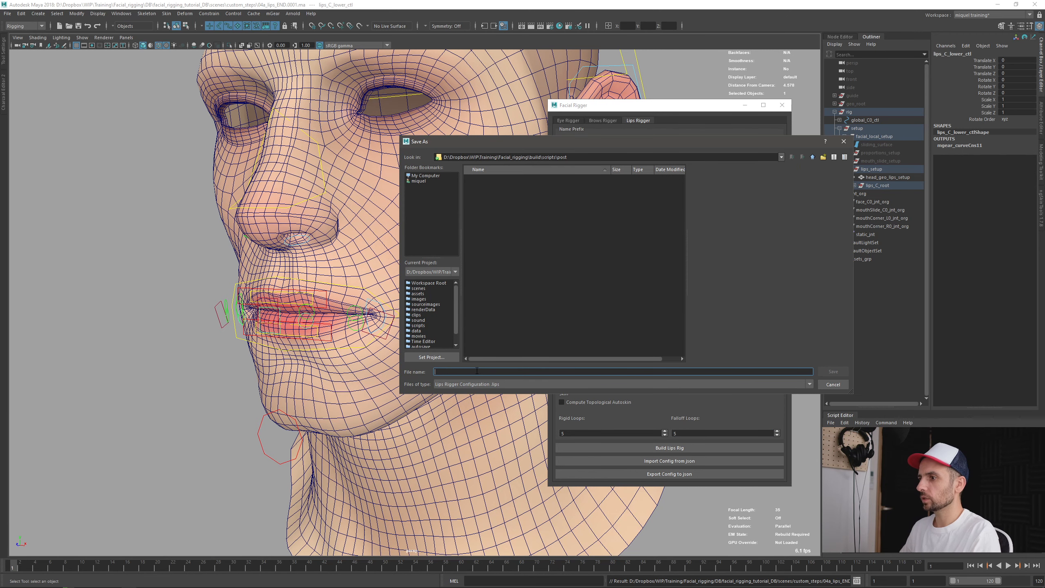
key(ctrl+v)
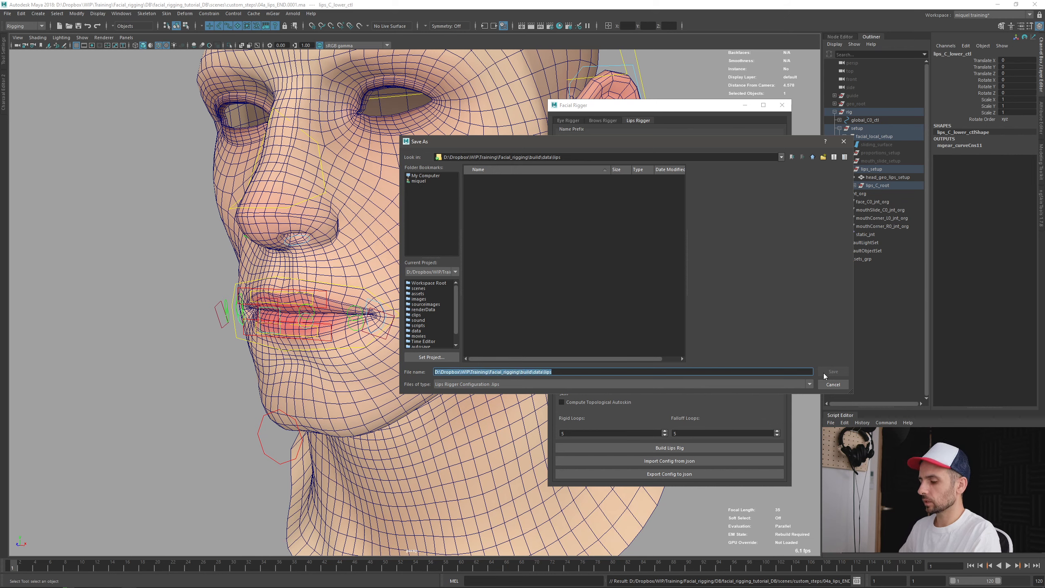
key(BackSpace)
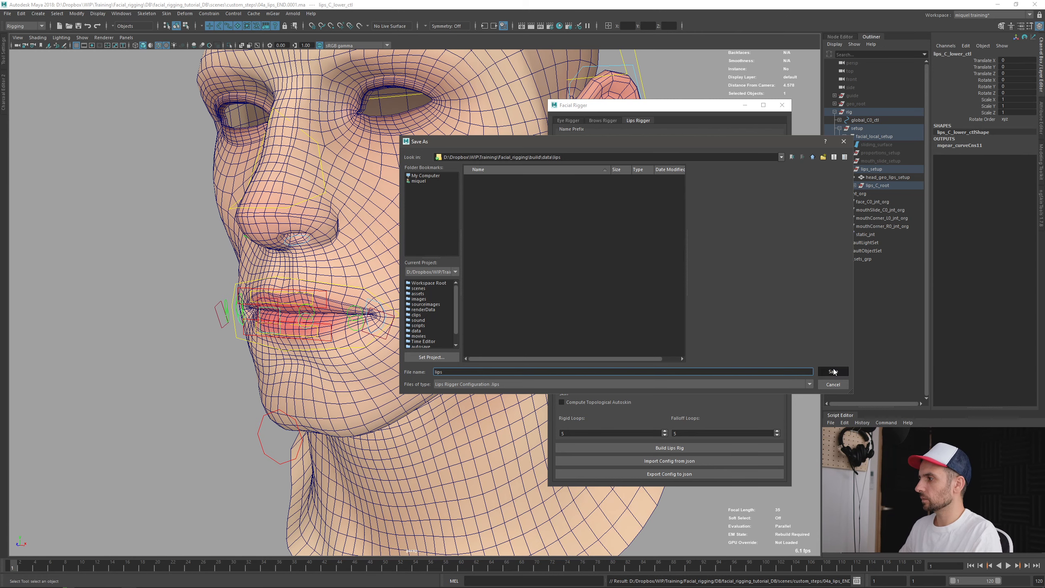
click(833, 371)
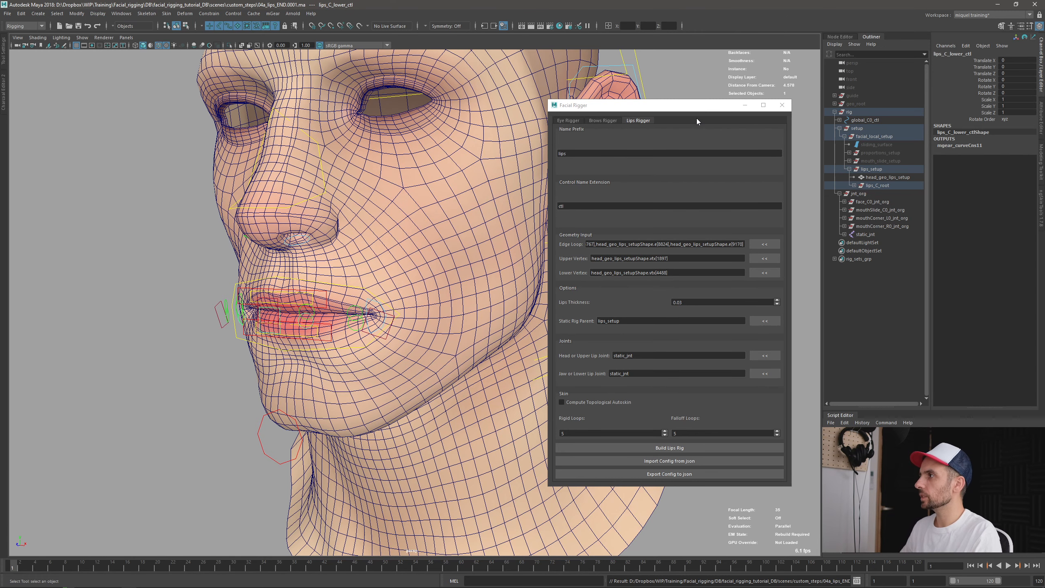
key(alt+Tab)
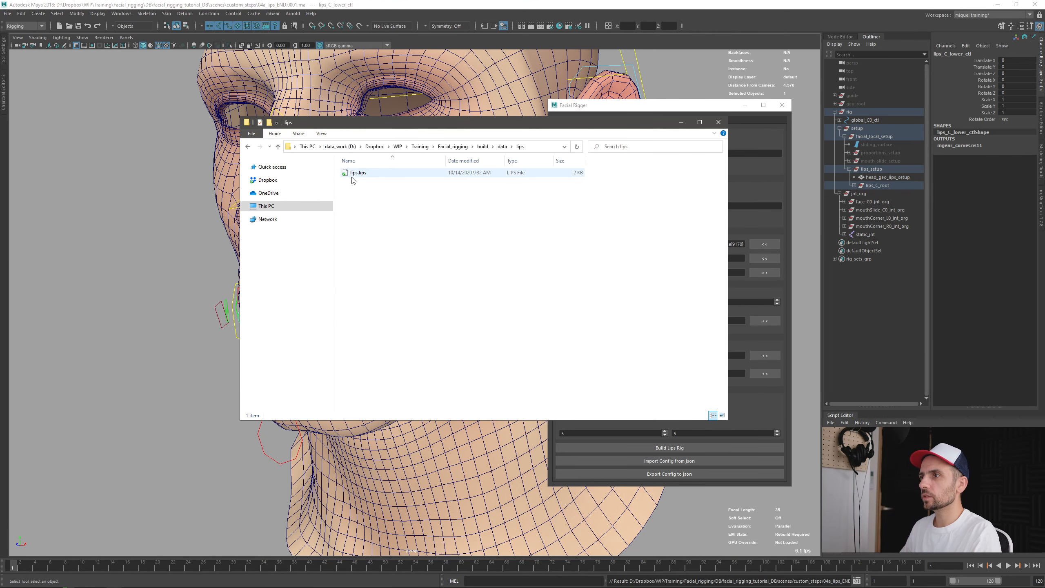
click(47, 281)
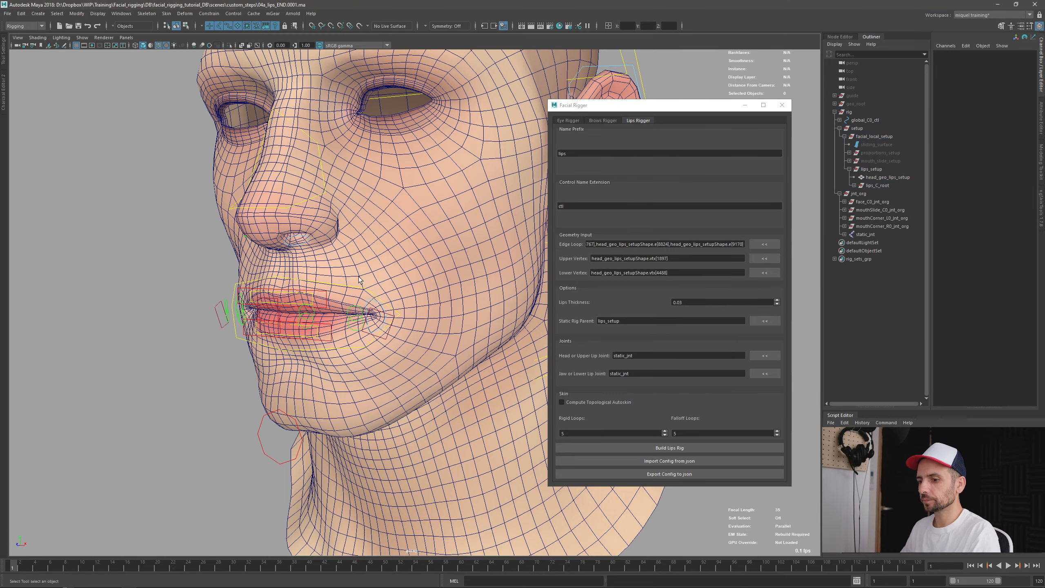
Minimize the Facial Rigger and initialize ngSkinTools skinning layers on the head_geo_lips_setup mesh
click(744, 107)
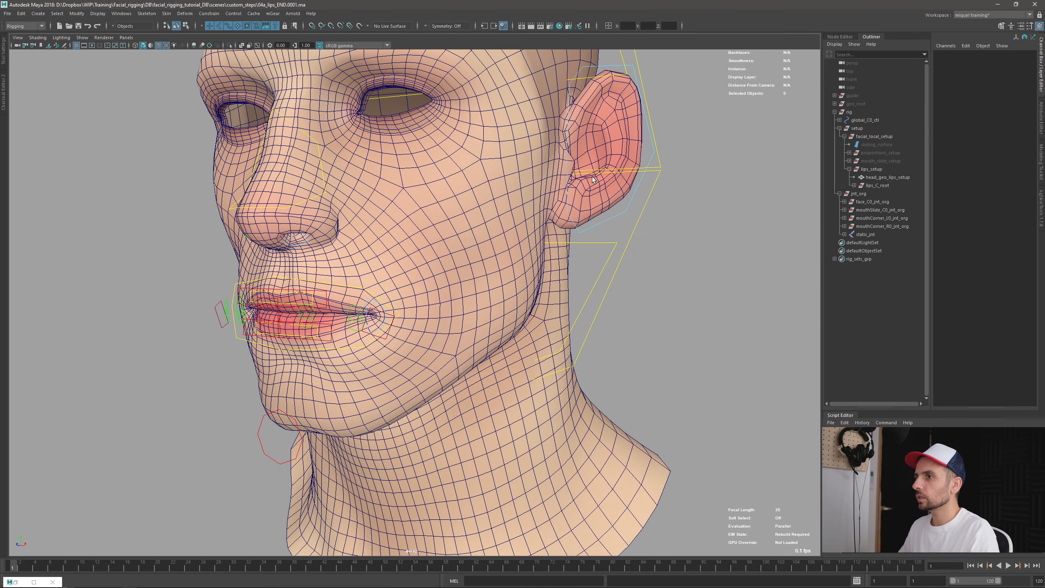
alt+drag(452, 330, 401, 346)
click(486, 405)
alt+middle_drag(543, 338, 568, 340)
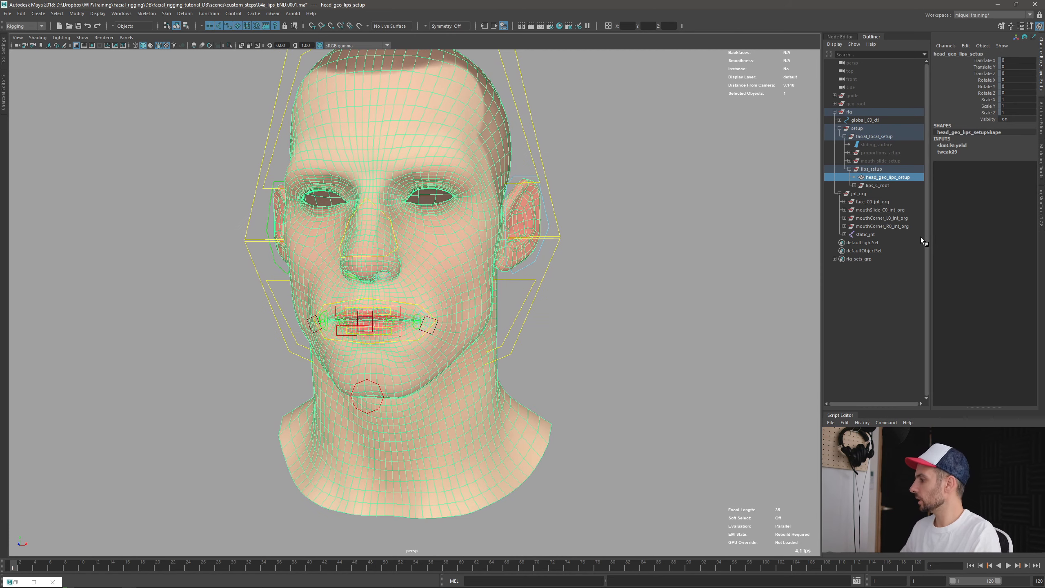
click(1041, 218)
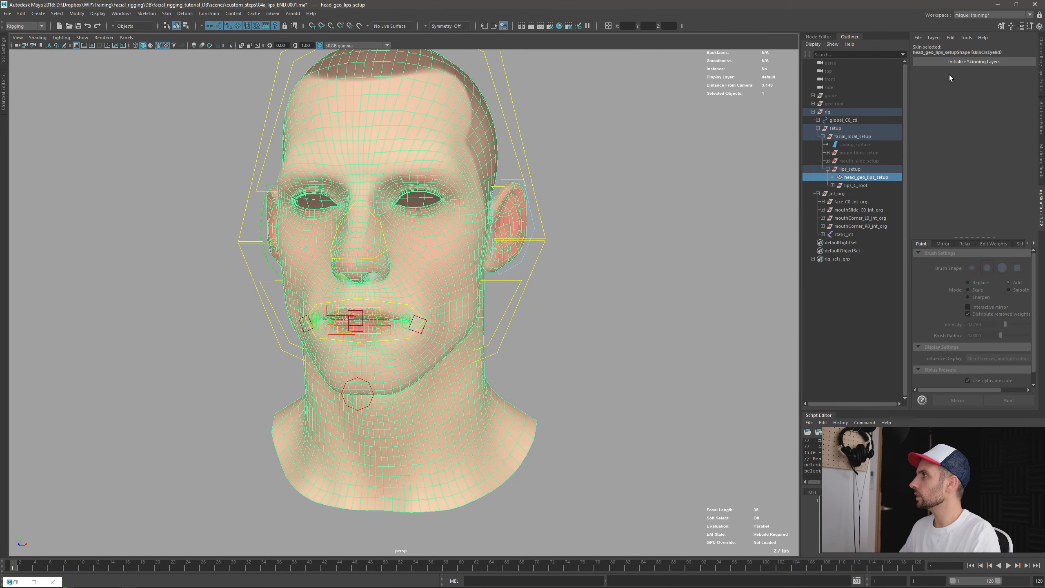
click(951, 61)
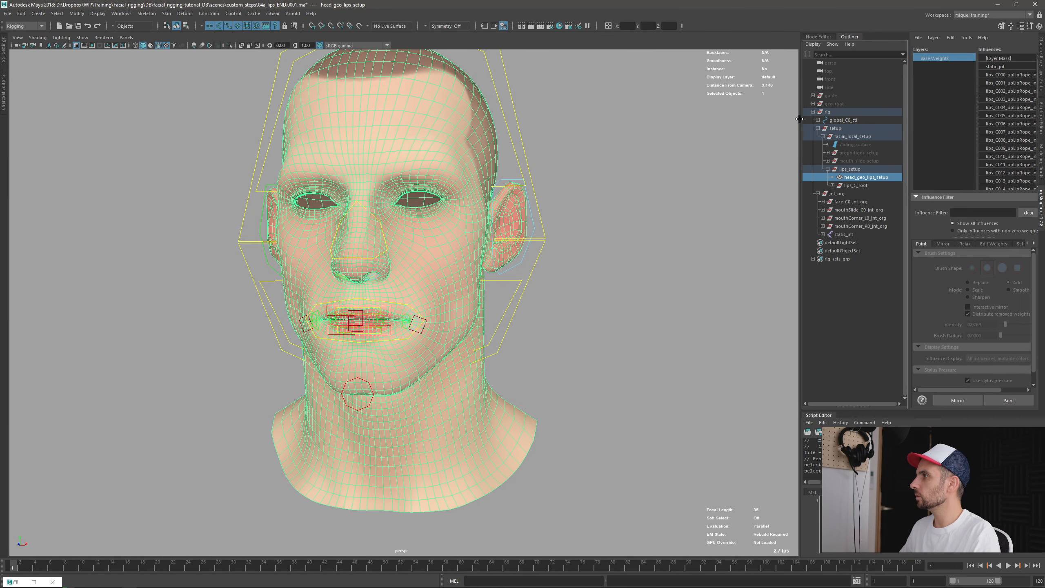
Widen the skinning layers panel and duplicate the Base Weights layer of head_geo_lips_setup
drag(798, 119, 756, 118)
drag(885, 126, 866, 132)
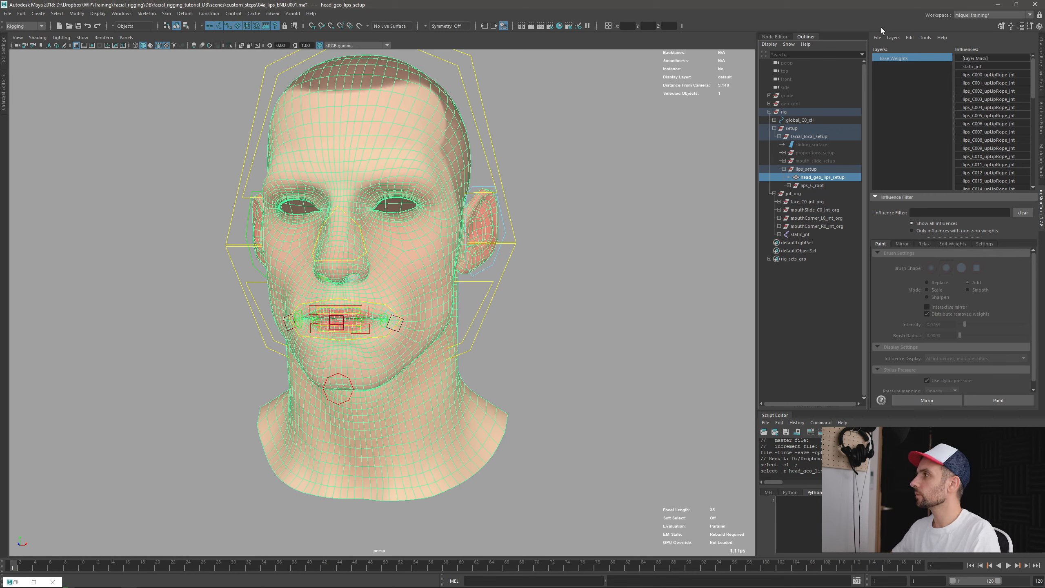
click(892, 38)
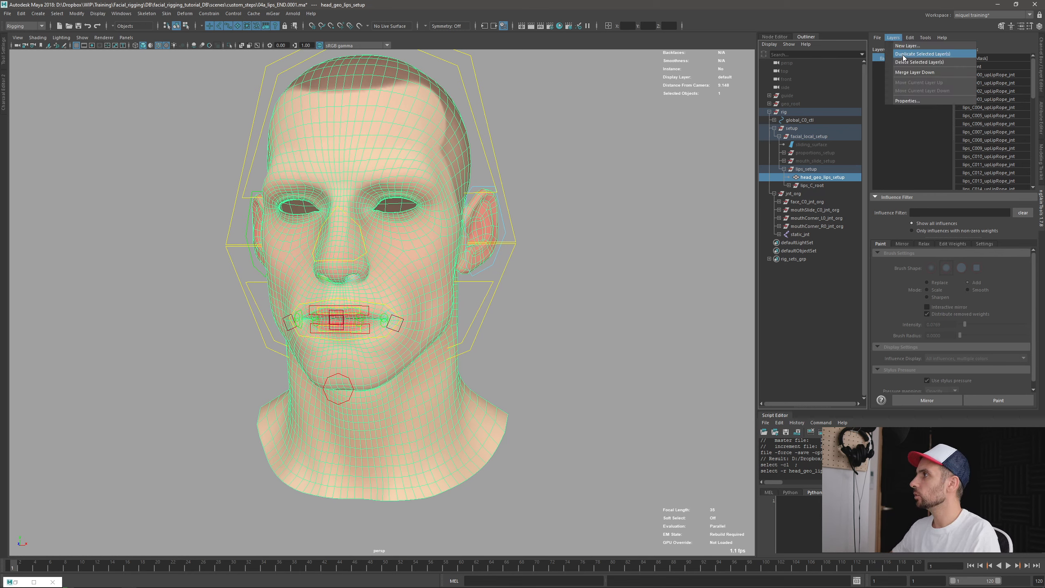
click(903, 56)
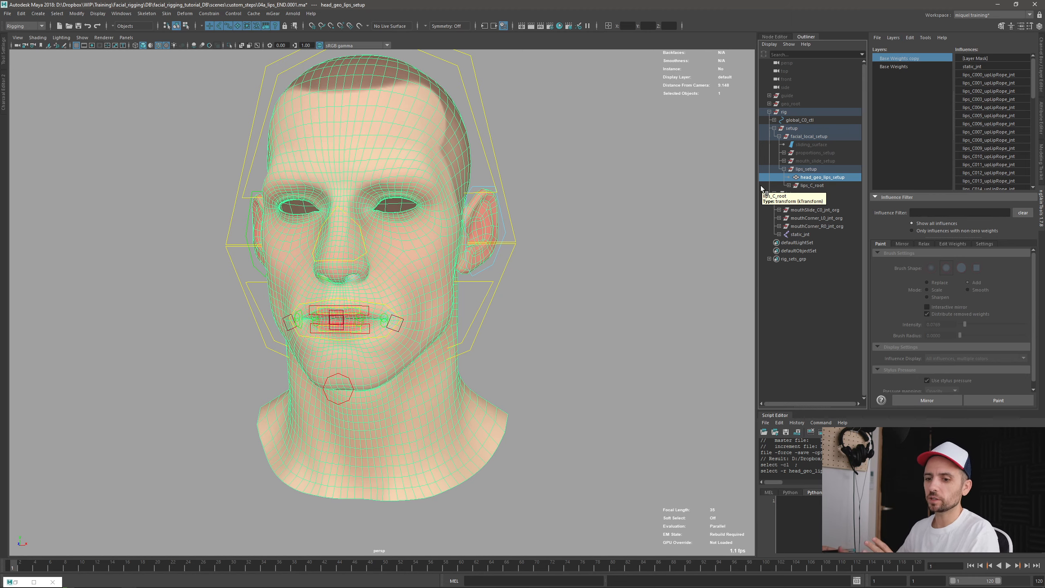
Pose the mouth open by moving lips_C_upper_ctl up and lips_C_lower_ctl down
scroll(437, 321, up, 5)
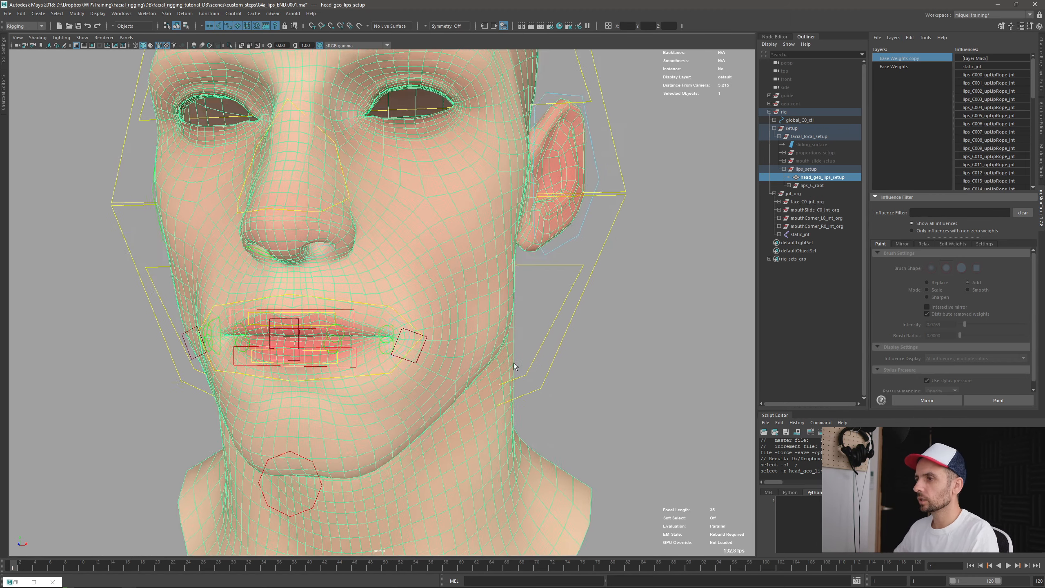
click(368, 232)
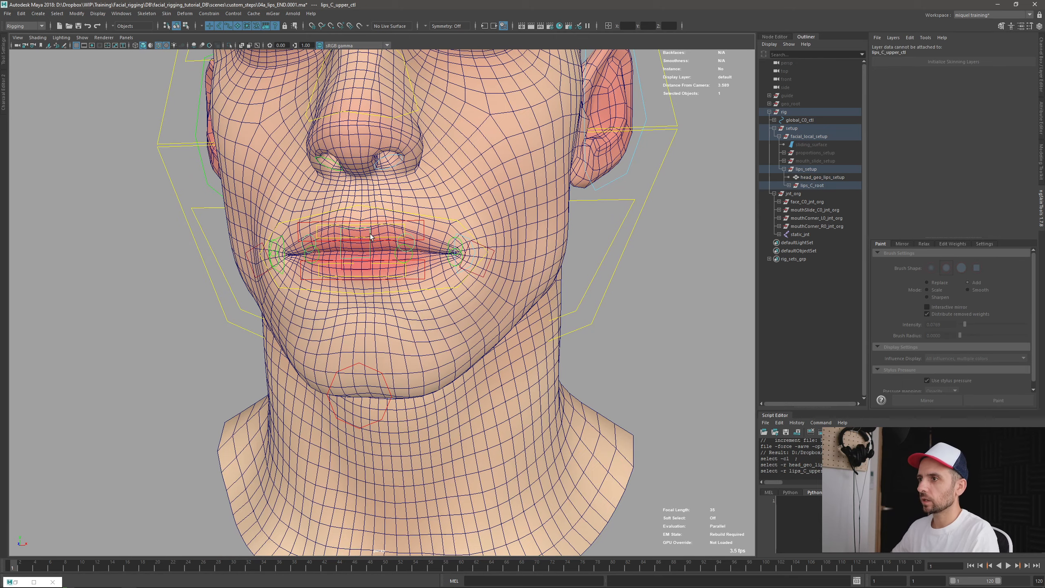
drag(368, 231, 369, 208)
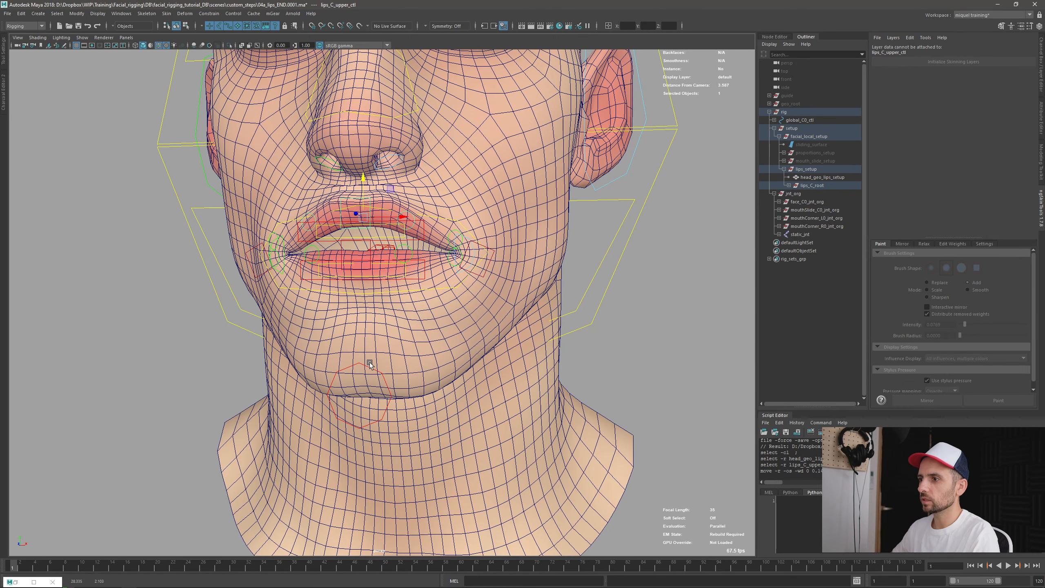
click(359, 373)
click(361, 276)
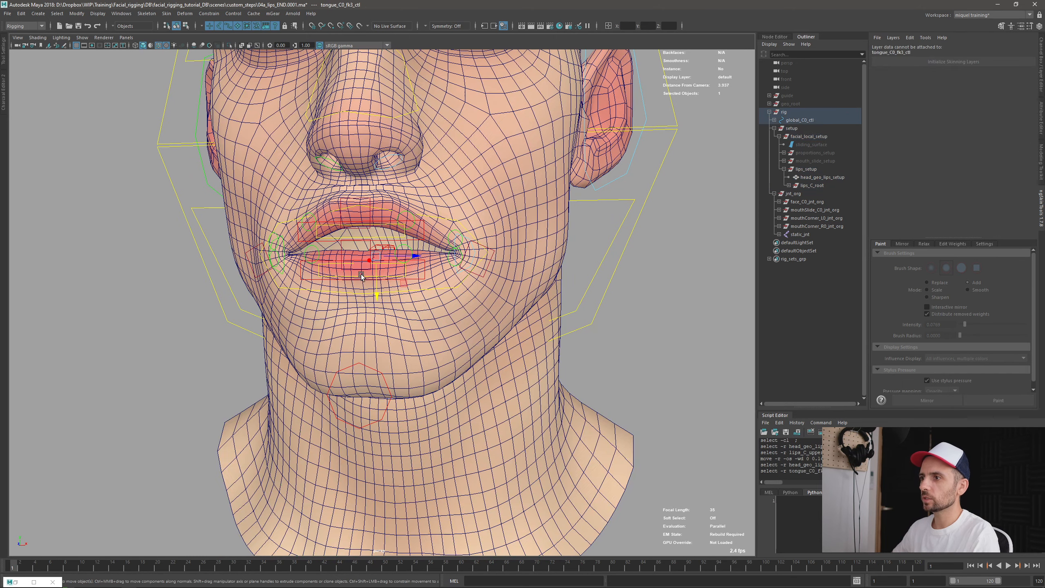
click(370, 244)
drag(366, 246, 470, 285)
alt+right_drag(470, 285, 536, 286)
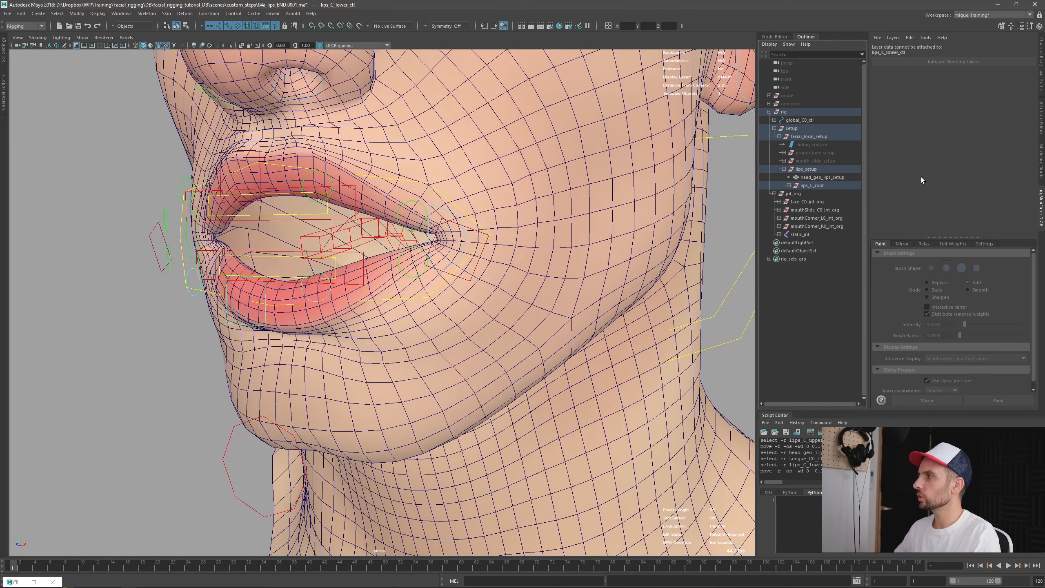
On head_geo_lips_setup's duplicated layer, enlarge the weight brush and smooth the weight falloff from above the upper lip to one mouth corner
click(700, 254)
click(972, 401)
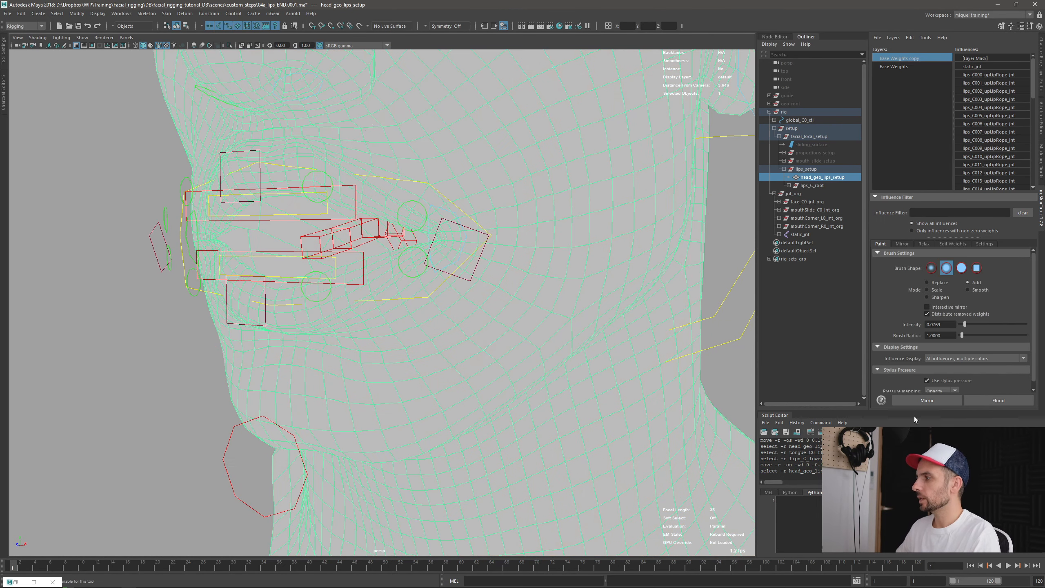
click(987, 132)
scroll(361, 166, up, 3)
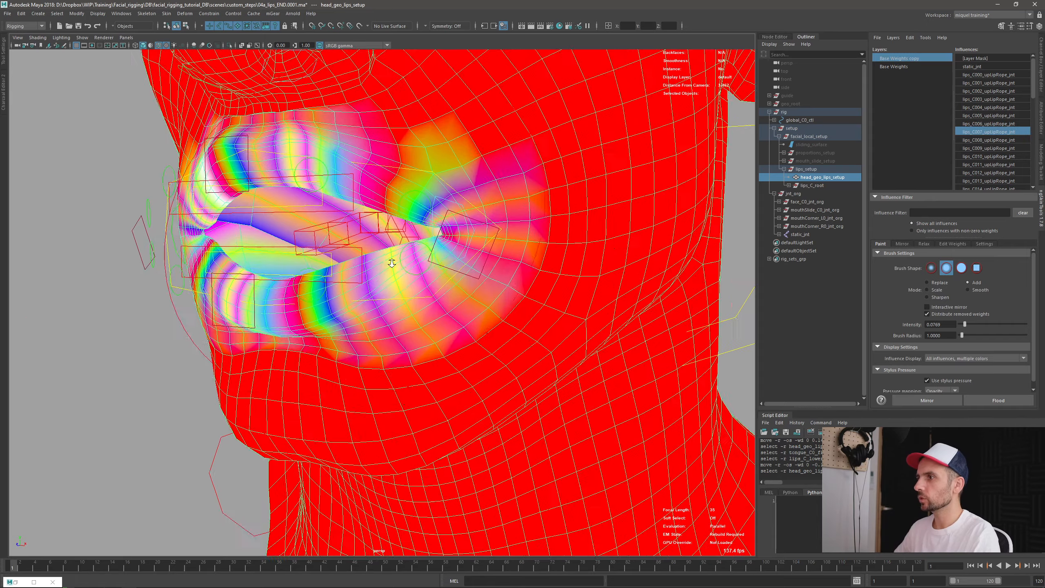
scroll(361, 165, down, 2)
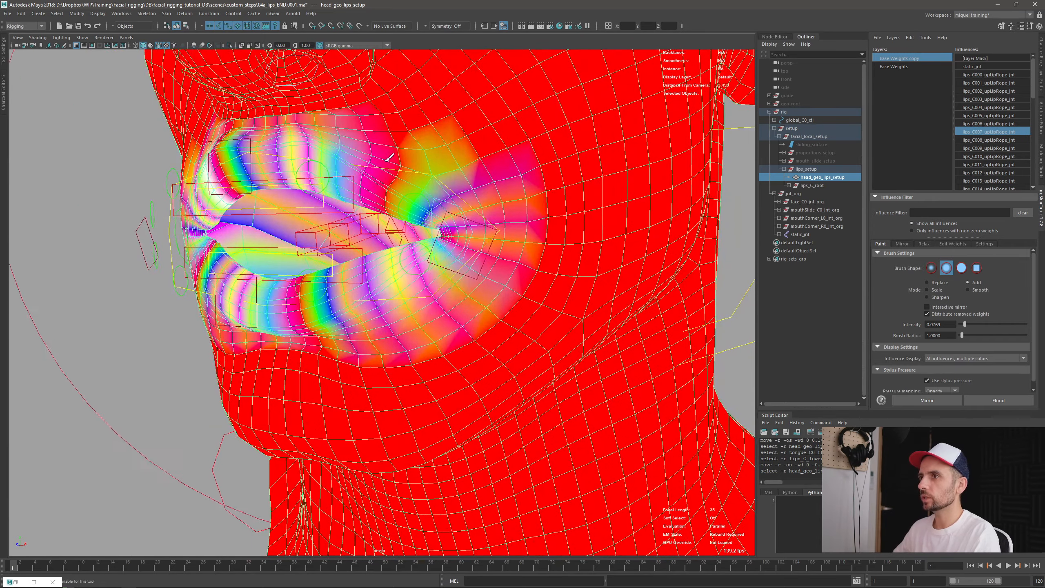
alt+drag(361, 166, 364, 185)
alt+middle_drag(364, 185, 419, 219)
mouse_move(420, 219)
alt+right_down()
mouse_move(438, 249)
mouse_move(449, 243)
alt+right_up()
key(b)
drag(464, 224, 319, 221)
key(b)
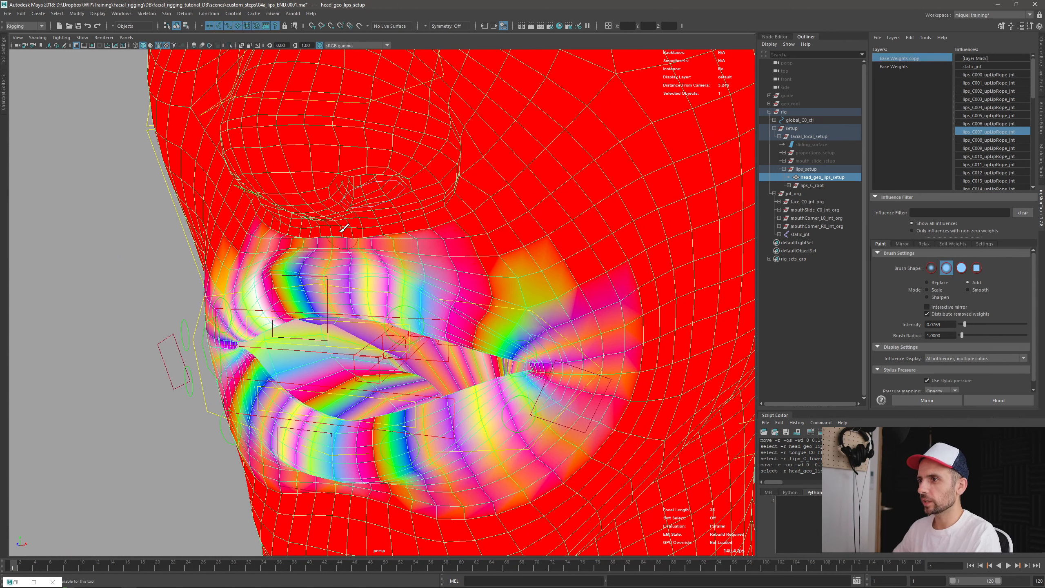
drag(353, 226, 512, 235)
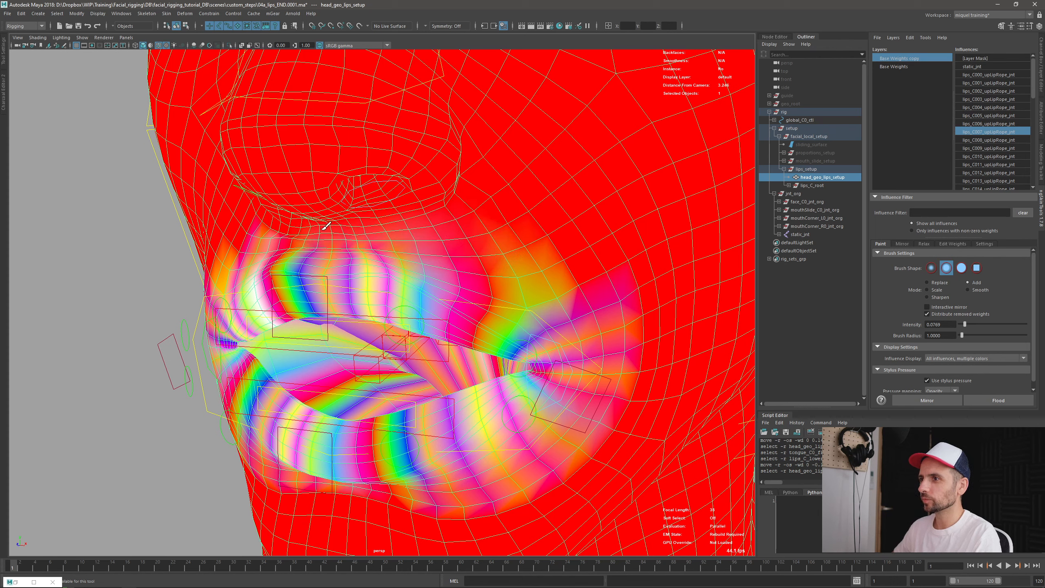
drag(532, 249, 602, 292)
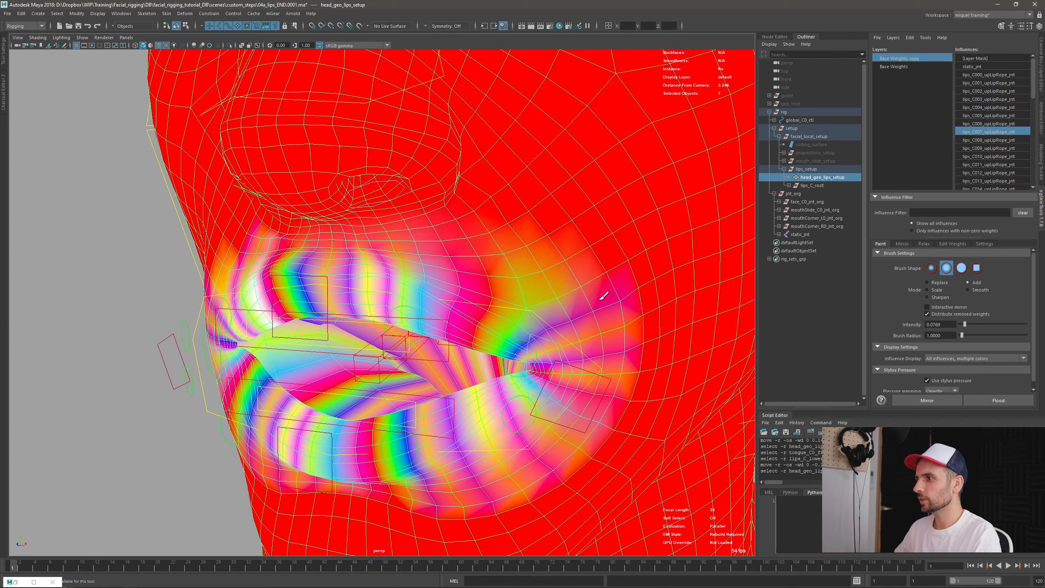
Smooth the weight falloff below the lower lip and around the same mouth corner, and mirror the weights to the other side
mouse_move(625, 411)
alt+mouse_down()
mouse_move(483, 471)
mouse_move(489, 453)
alt+mouse_up()
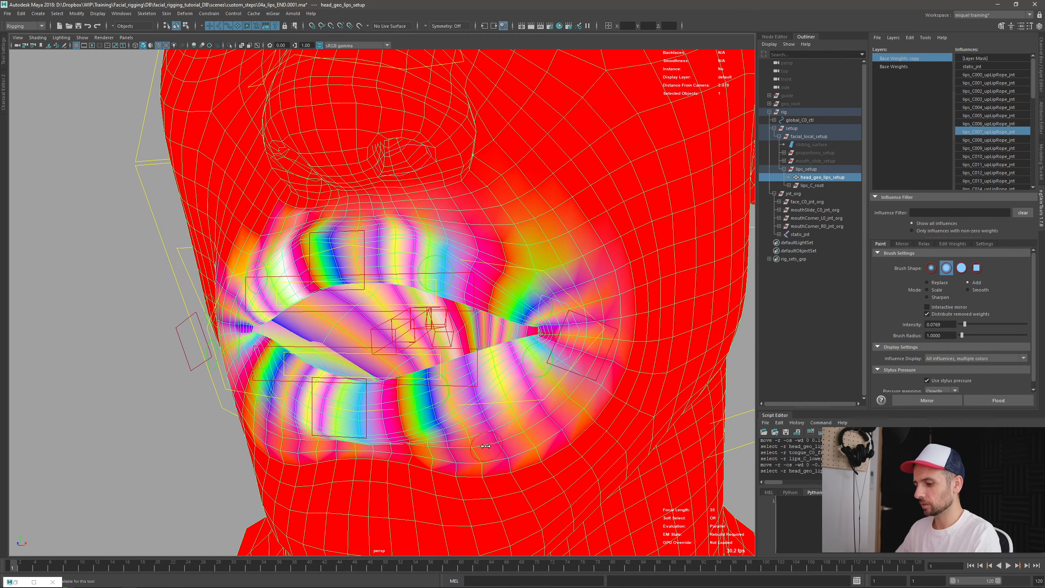
mouse_move(394, 464)
mouse_down()
mouse_move(492, 464)
mouse_move(569, 426)
mouse_move(609, 388)
mouse_up()
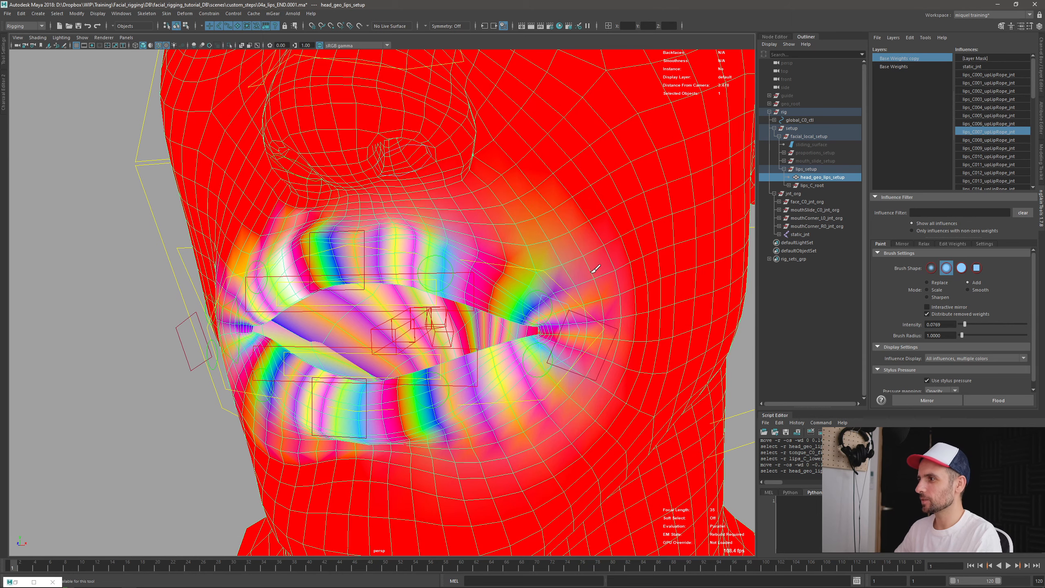
alt+drag(523, 409, 518, 397)
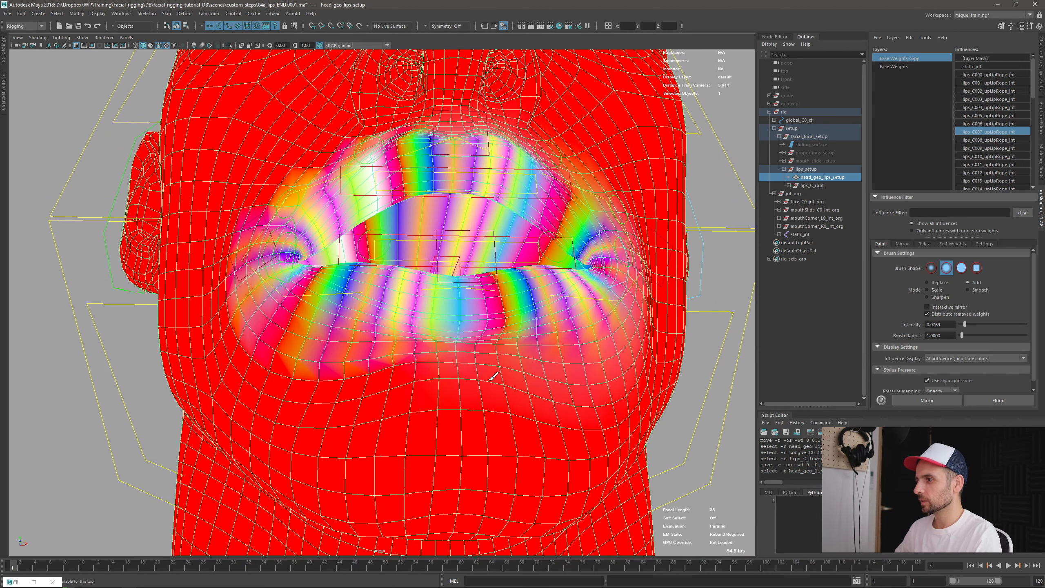
scroll(475, 338, down, 2)
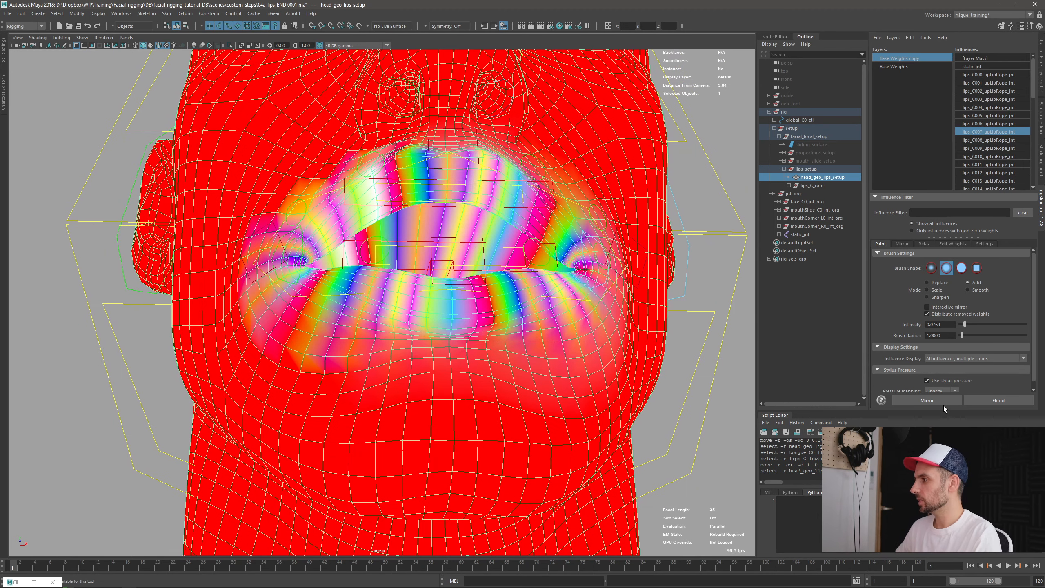
click(931, 400)
alt+drag(508, 305, 493, 357)
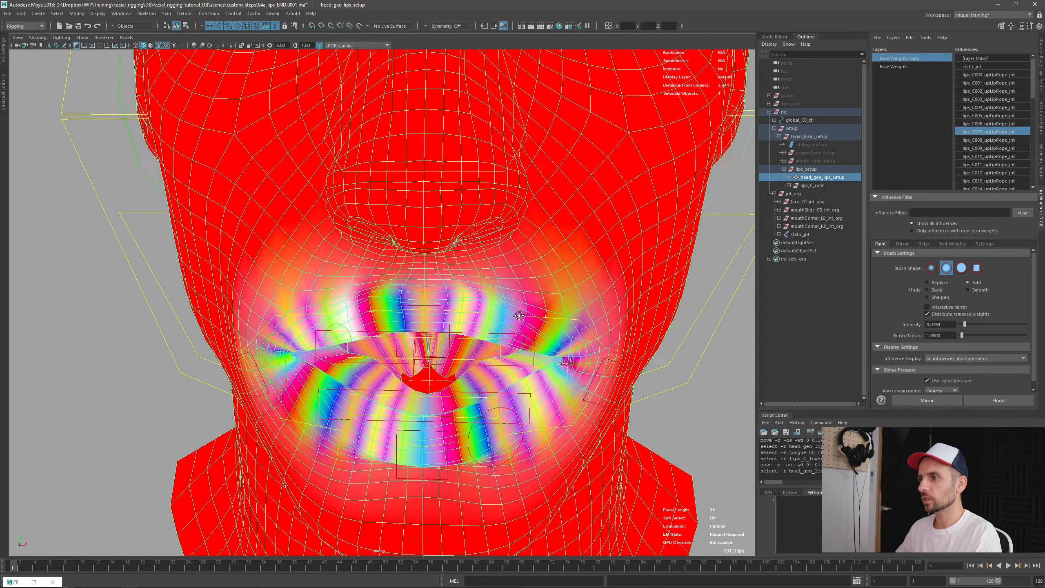
Refine the smoothing between the upper lip, cheek and mouth corner, and mirror the weights again
scroll(486, 357, up, 6)
mouse_move(593, 424)
alt+mouse_down()
mouse_move(465, 393)
mouse_move(496, 405)
alt+mouse_up()
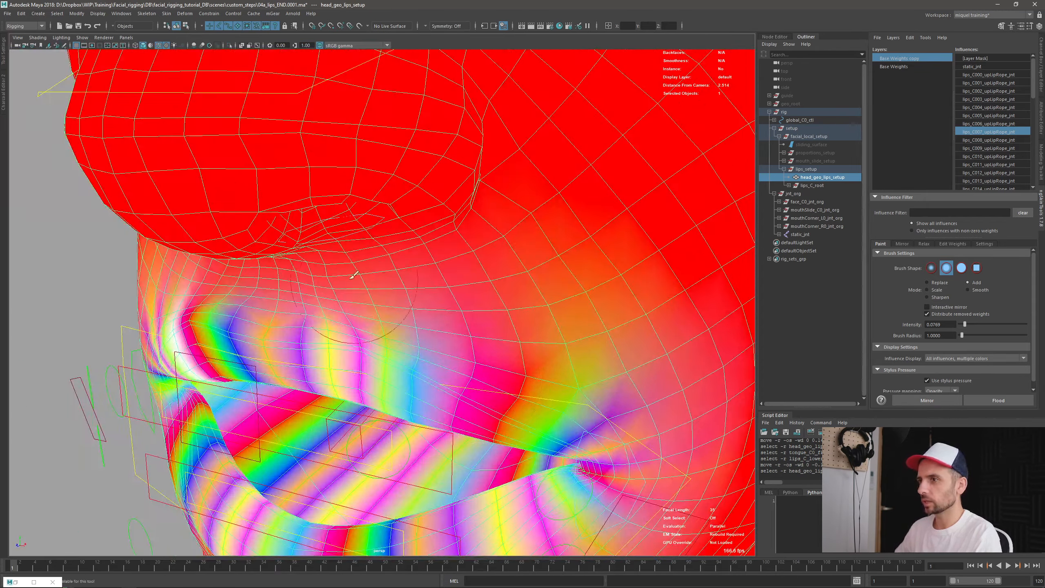
mouse_move(446, 290)
mouse_down()
mouse_move(560, 327)
mouse_move(658, 379)
mouse_up()
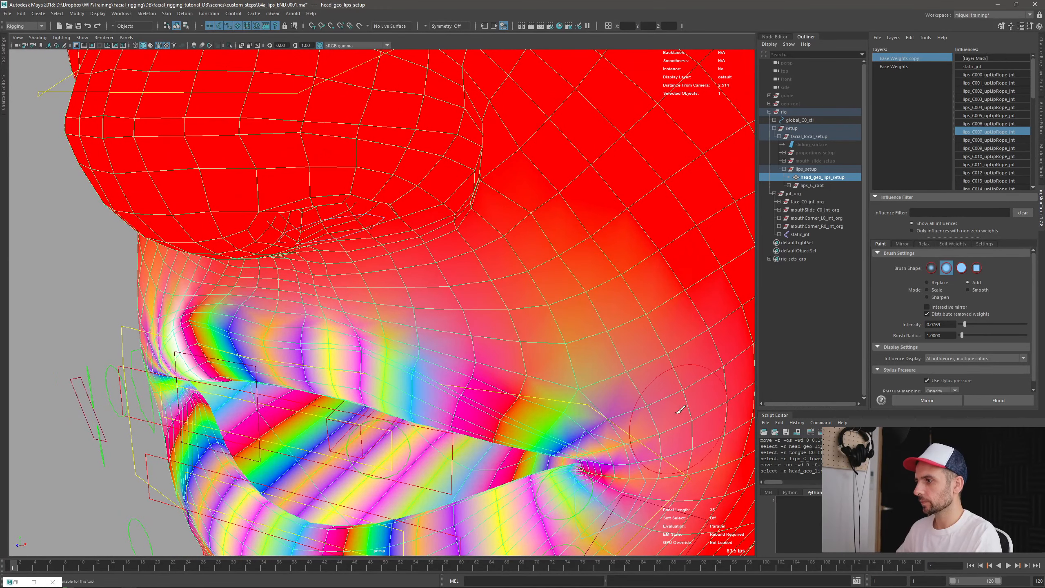
scroll(679, 410, down, 4)
click(942, 400)
scroll(457, 375, down, 3)
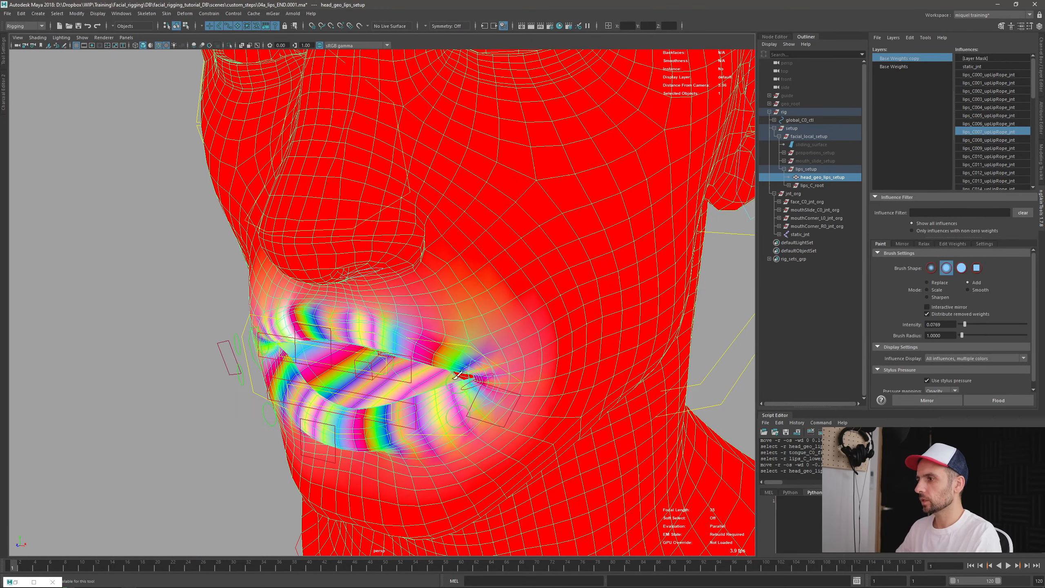
Select the inner mouth vertices by growing a vertex loop behind the lips four times, and choose static_jnt as the influence
alt+drag(457, 375, 510, 435)
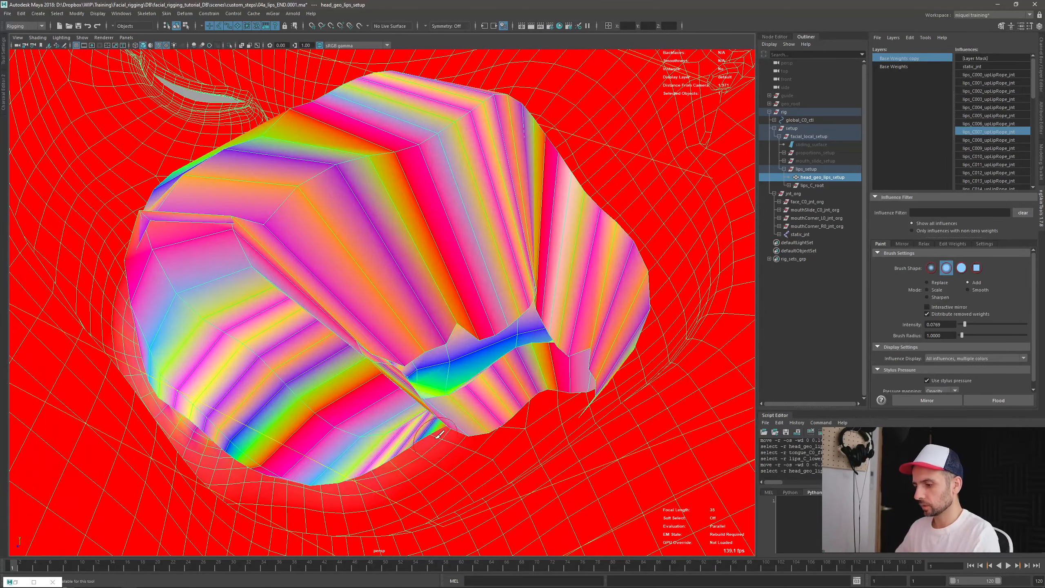
key(q)
key(F9)
click(448, 428)
shift+double_click(469, 435)
key(shift+period)
key(shift+period)
key(shift+period)
key(shift+period)
alt+drag(247, 387, 324, 380)
key(4)
alt+right_drag(325, 380, 263, 380)
alt+drag(263, 379, 394, 374)
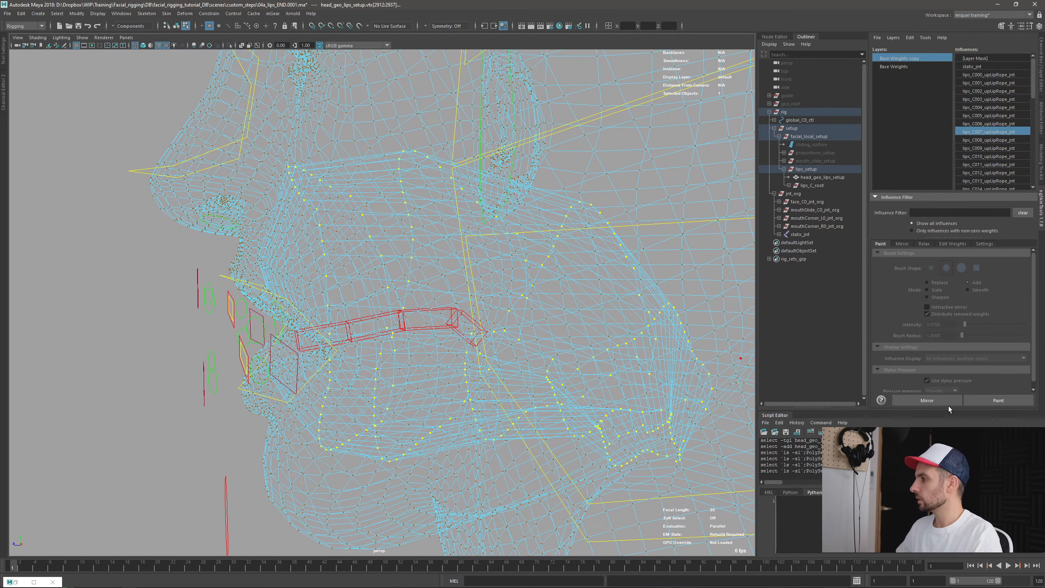
click(985, 66)
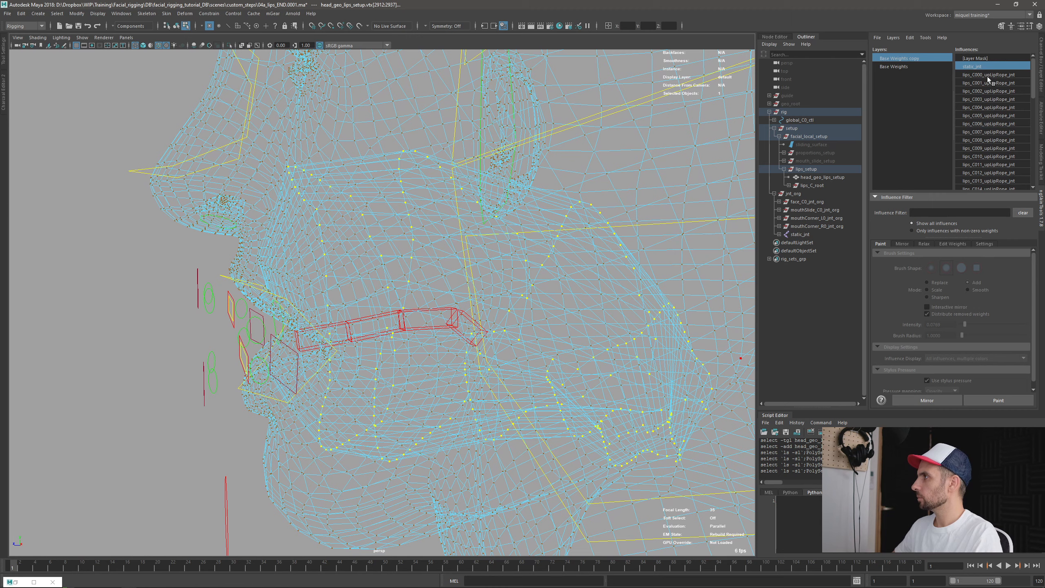
Try flooding the selected inner mouth vertices with static_jnt in Replace mode at intensity 1.0, and undo the flood
click(998, 400)
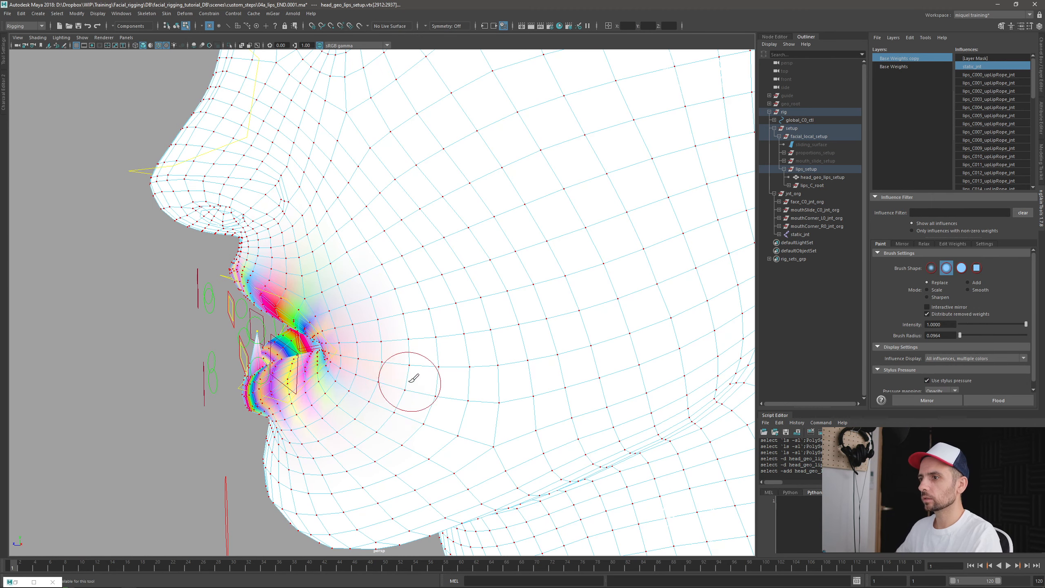
alt+right_drag(372, 421, 337, 424)
alt+drag(337, 424, 424, 408)
key(ctrl+z)
Remove the stray lower lip edge vertex from the selection and flood the inner mouth vertices with static_jnt in Replace mode at intensity 1.0
alt+drag(491, 375, 508, 379)
alt+right_drag(508, 378, 531, 377)
alt+drag(519, 366, 507, 426)
key(q)
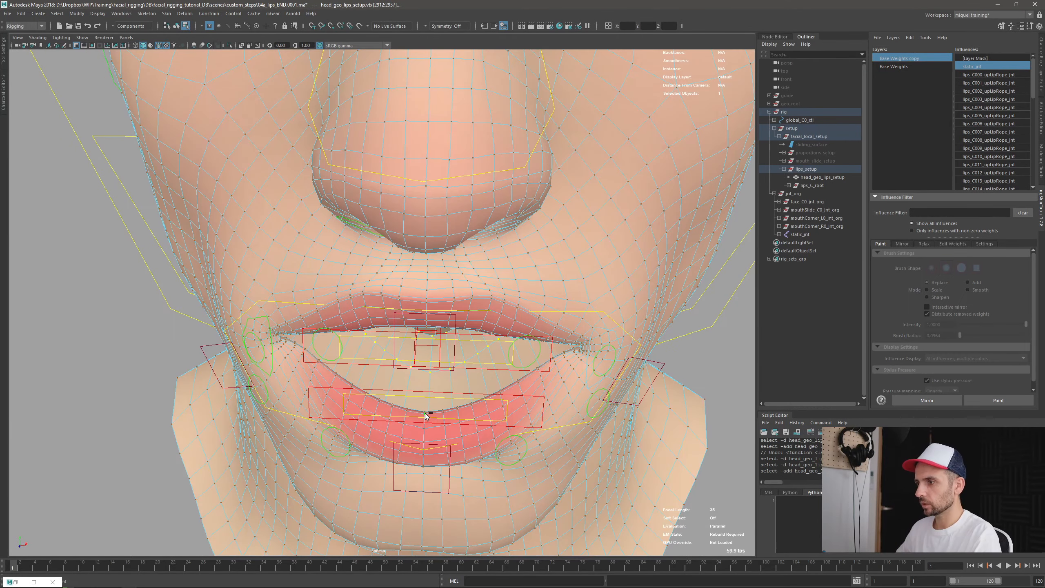
click(998, 400)
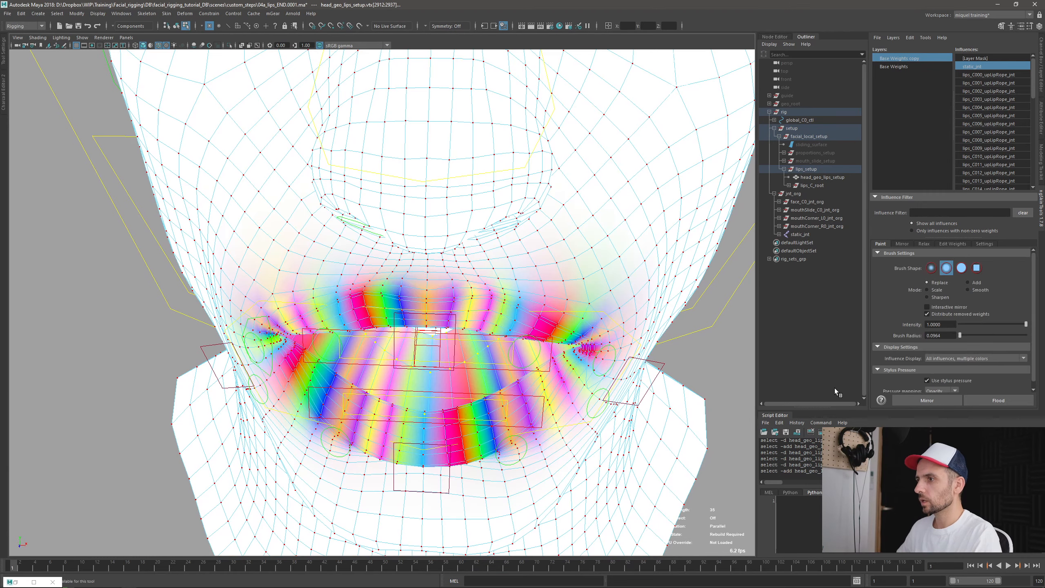
alt+drag(543, 435, 479, 357)
alt+right_drag(473, 357, 513, 371)
alt+middle_drag(494, 395, 412, 319)
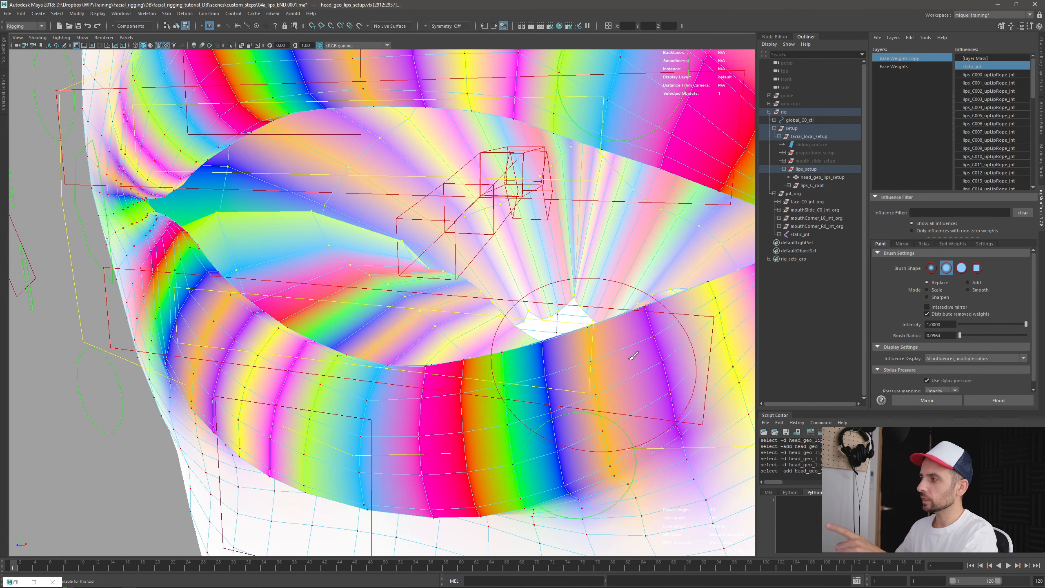
key(q)
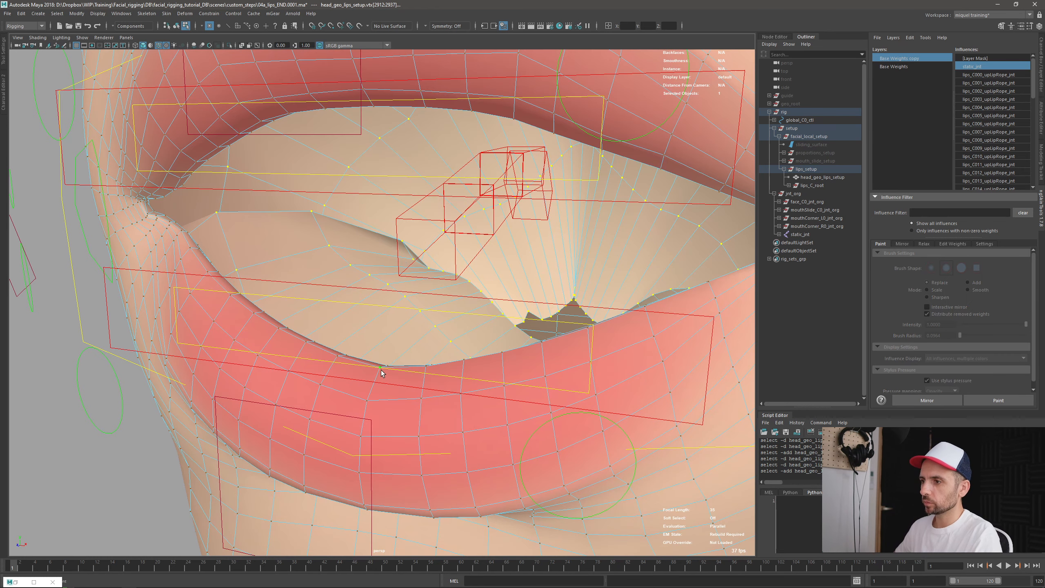
ctrl+drag(384, 375, 385, 376)
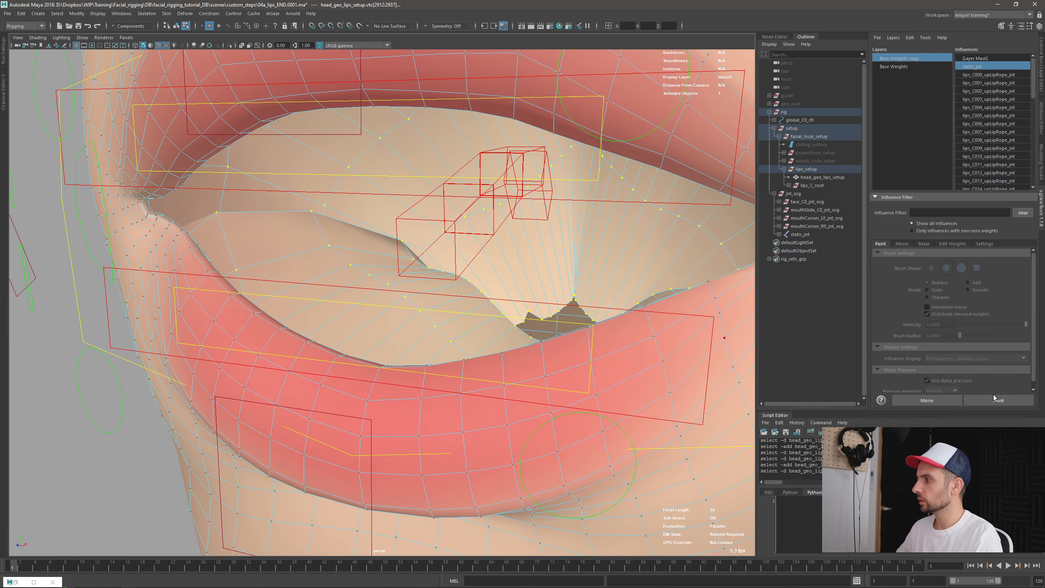
click(996, 400)
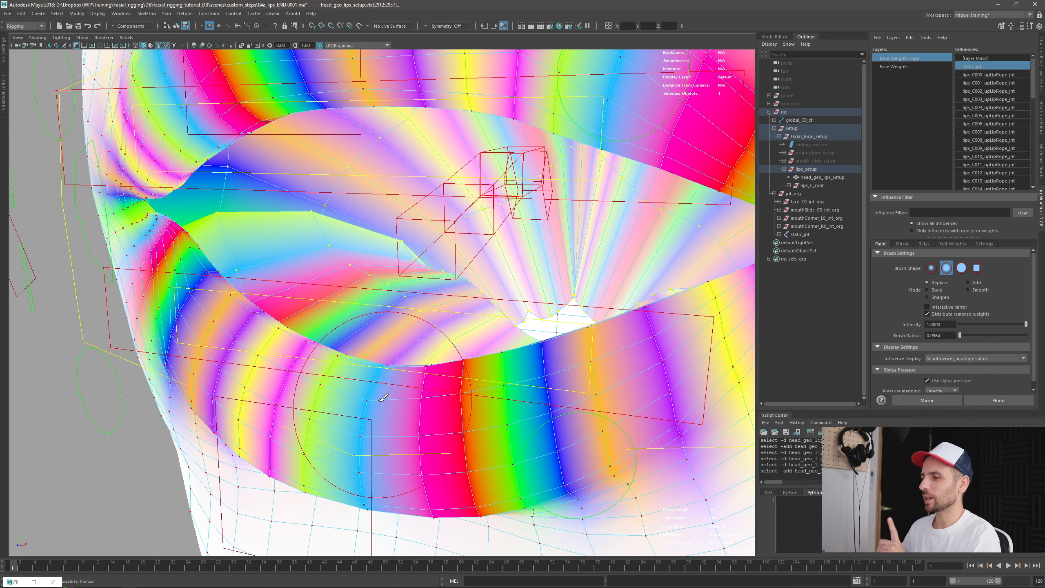
click(990, 402)
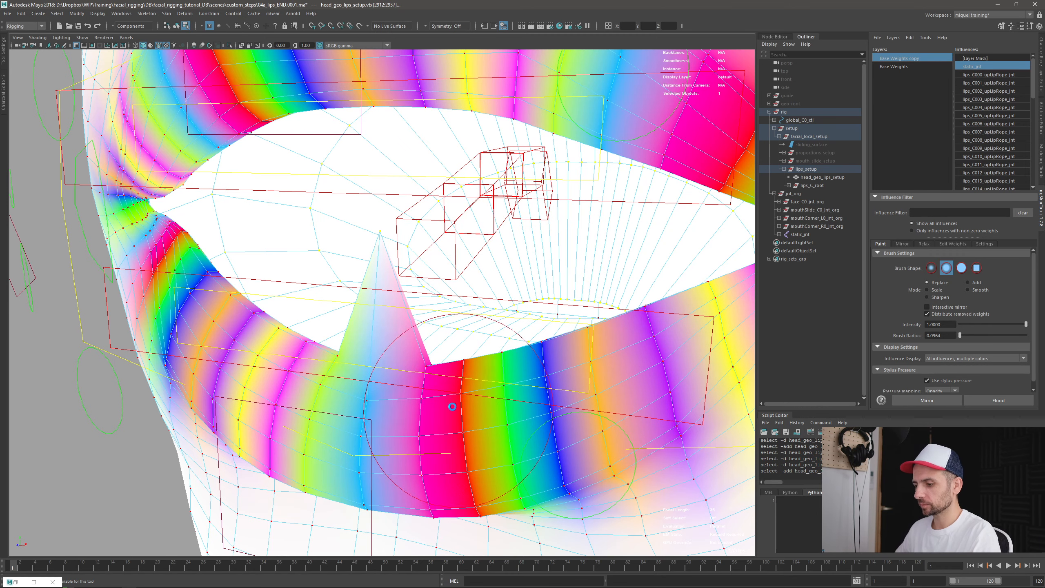
Return head_geo_lips_setup to object mode and examine the edge of the lower lip
key(F8)
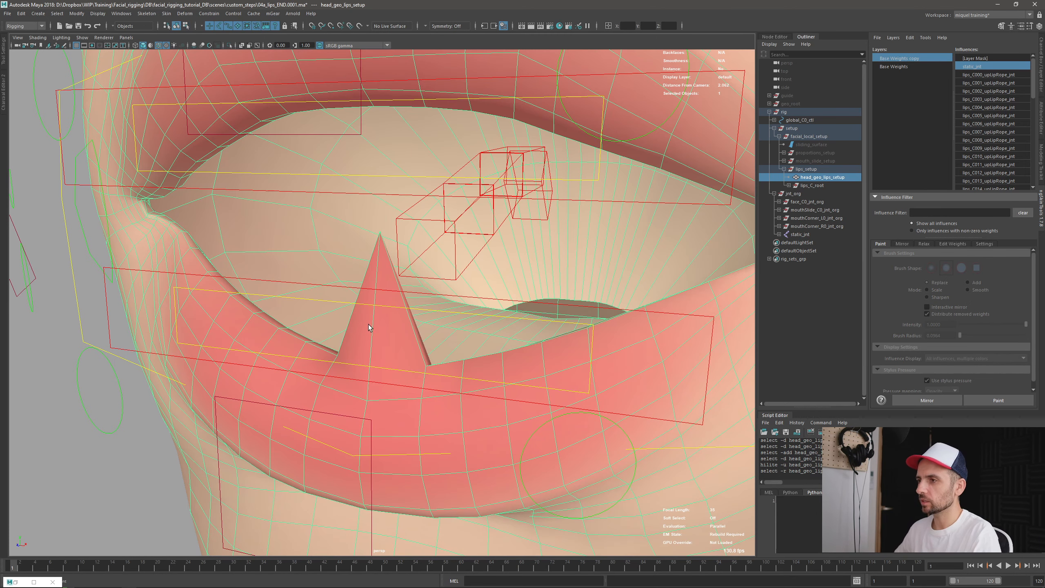
alt+right_drag(461, 457, 393, 335)
alt+middle_drag(392, 335, 396, 371)
alt+right_drag(396, 371, 422, 412)
mouse_move(422, 411)
alt+mouse_down()
mouse_move(406, 391)
mouse_move(427, 396)
alt+mouse_up()
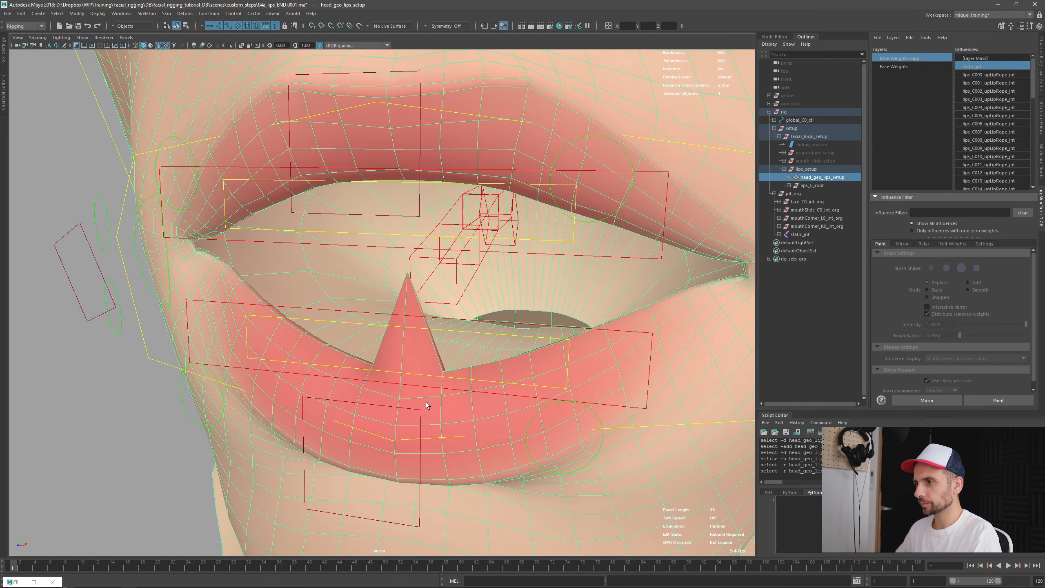
Pick the spiked vertex on the lower lip edge and start painting weights on head_geo_lips_setup in object mode
key(F9)
click(407, 272)
click(407, 275)
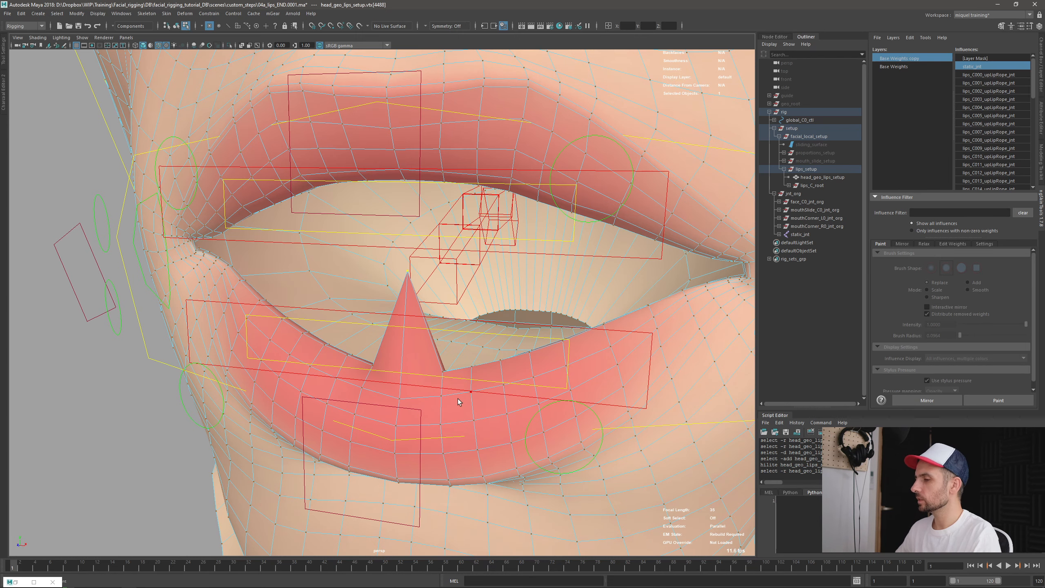
key(F8)
click(965, 400)
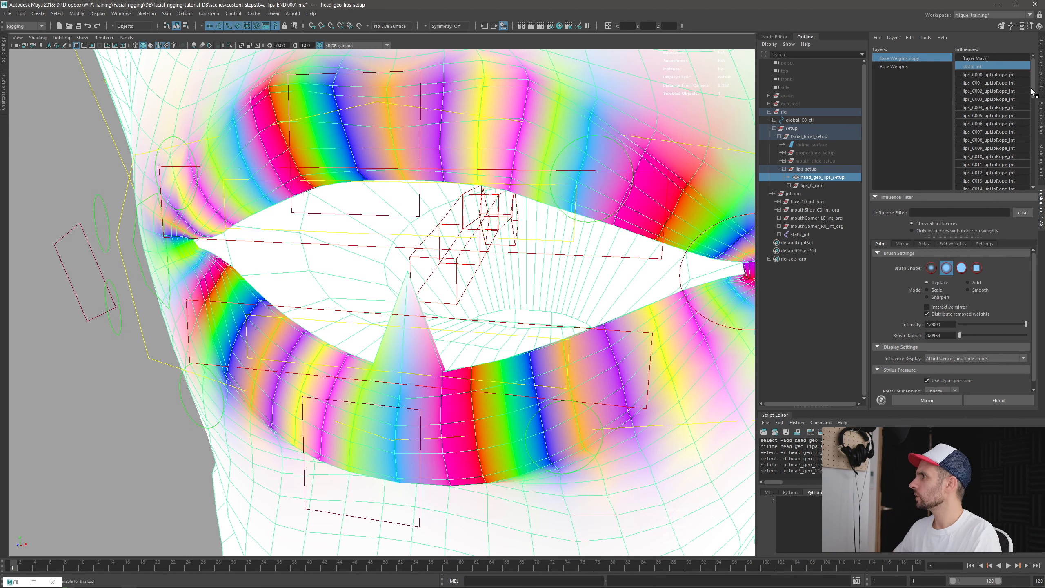
Step through the lowLipRope influences to find the one driving the spiked area, and choose lips_C012_lowLipRope_jnt
drag(1031, 92, 1018, 144)
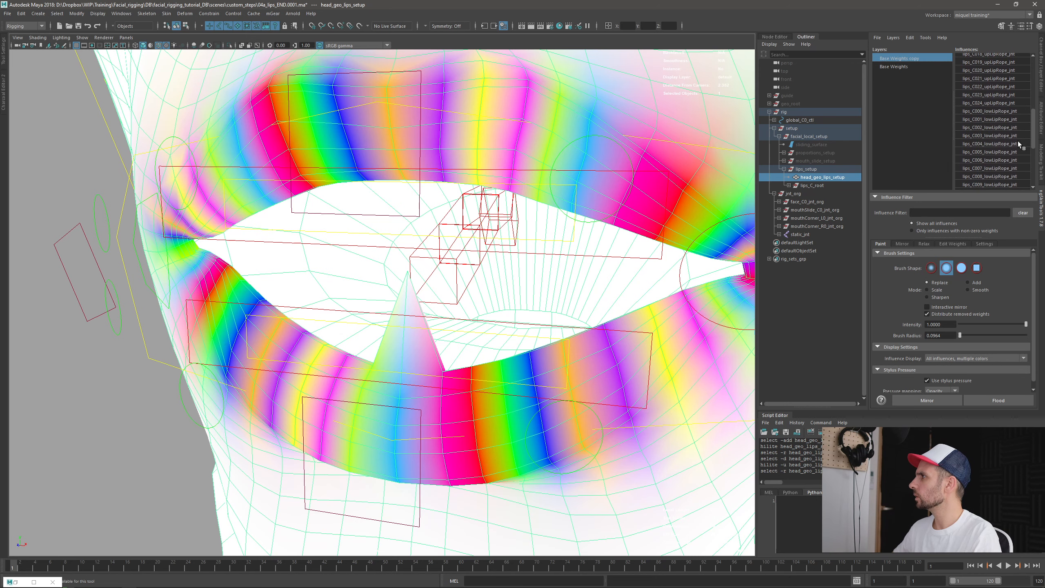
click(995, 144)
click(994, 151)
click(993, 160)
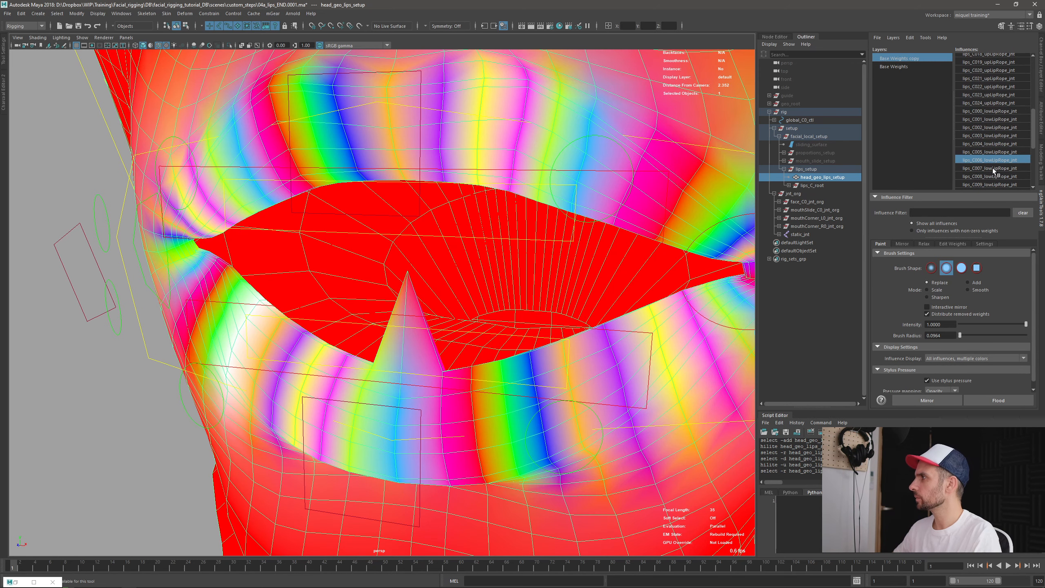
click(992, 168)
click(989, 176)
click(986, 184)
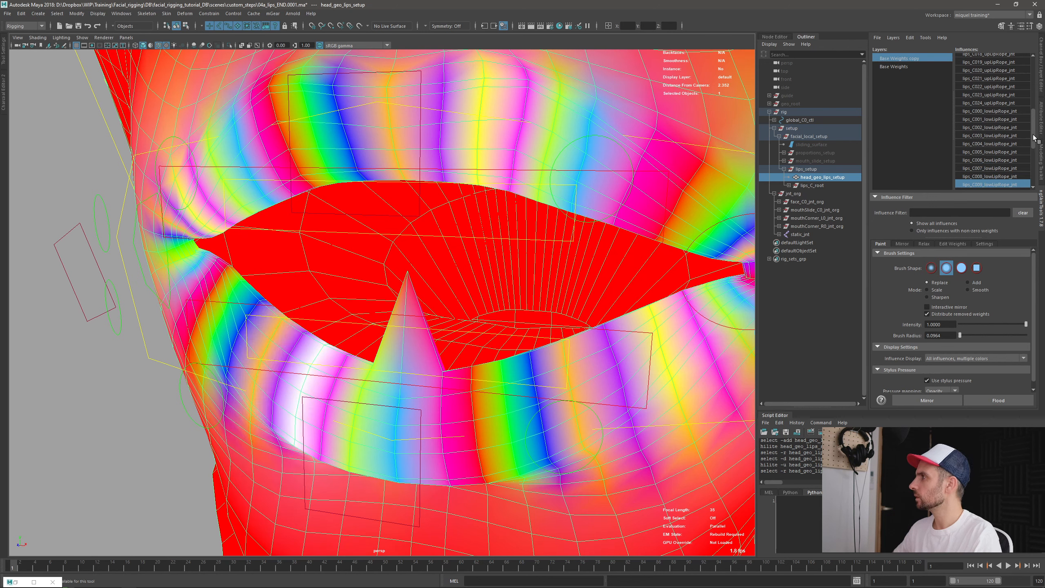
scroll(992, 123, down, 2)
click(991, 141)
click(992, 154)
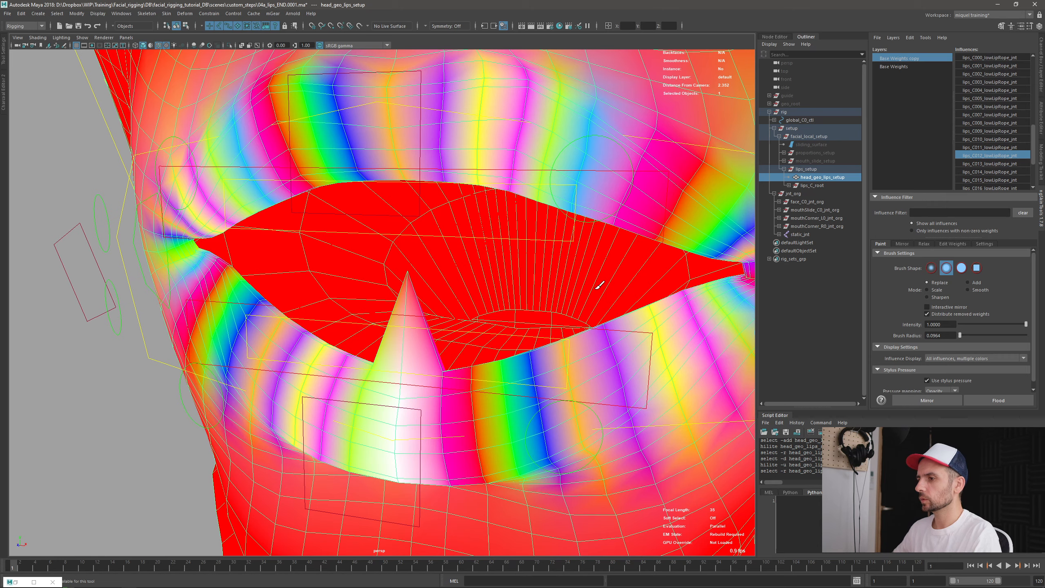
Select the spiked lower lip vertex and flood it with lips_C012_lowLipRope_jnt in Replace mode at intensity 1.0
alt+drag(460, 309, 473, 307)
key(q)
key(F8)
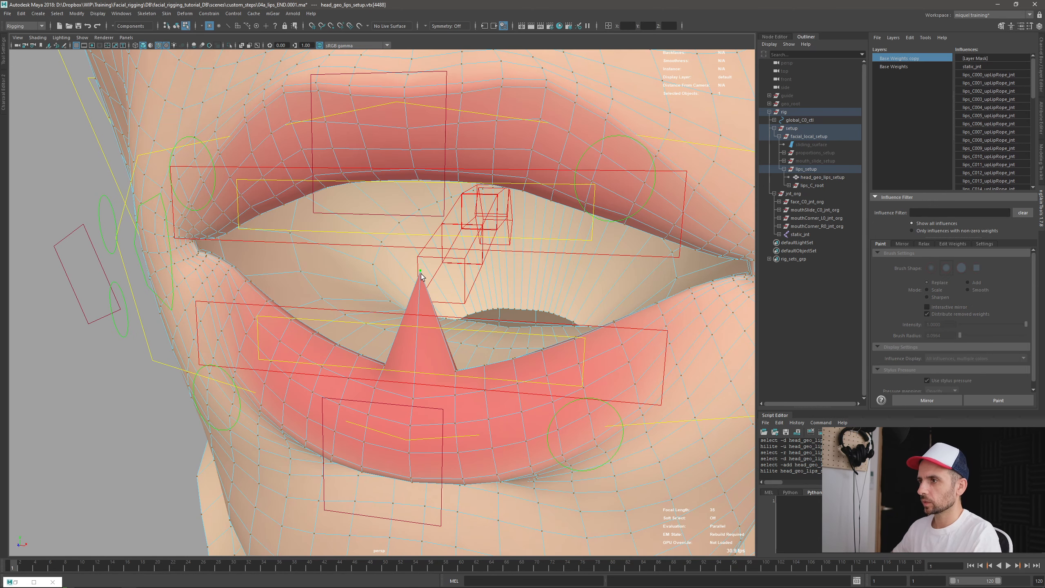
click(420, 272)
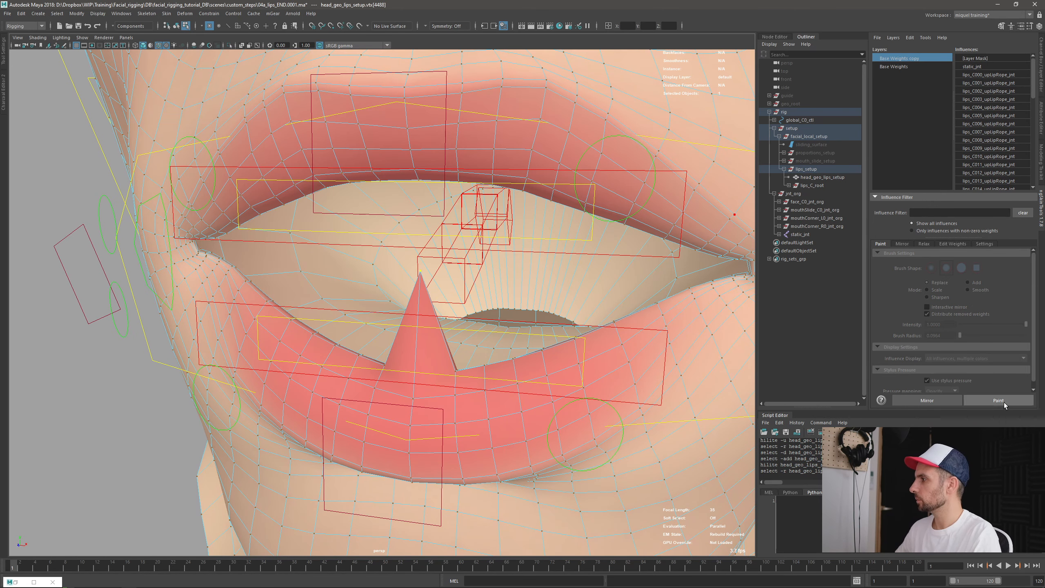
click(1000, 400)
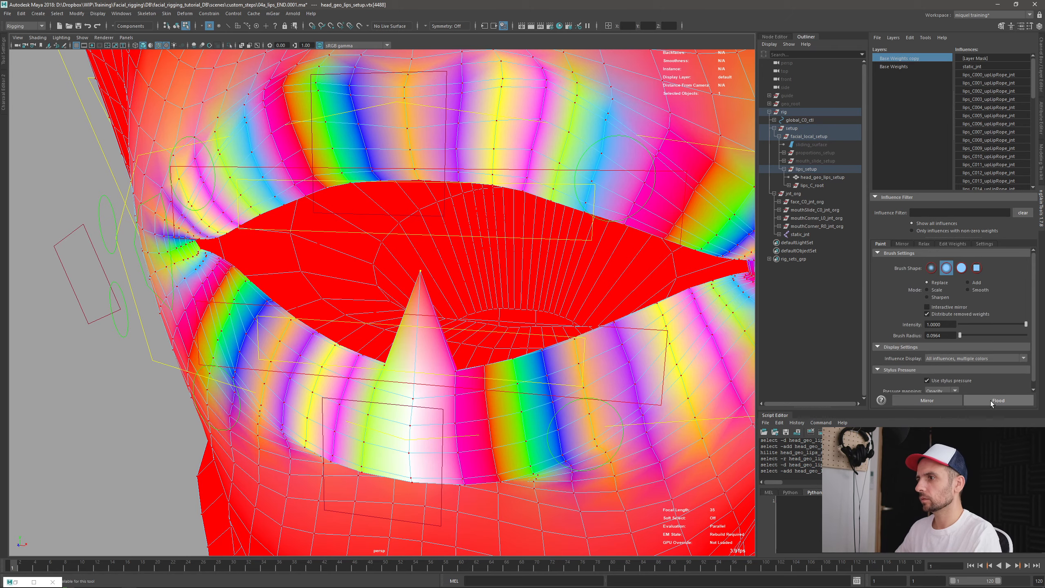
click(991, 401)
Examine the lower lip and its influence colours around the flooded vertex, and return the mesh to object mode
scroll(484, 382, down, 3)
key(F8)
mouse_move(435, 399)
alt+mouse_down()
mouse_move(467, 399)
mouse_move(456, 402)
alt+mouse_up()
key(F8)
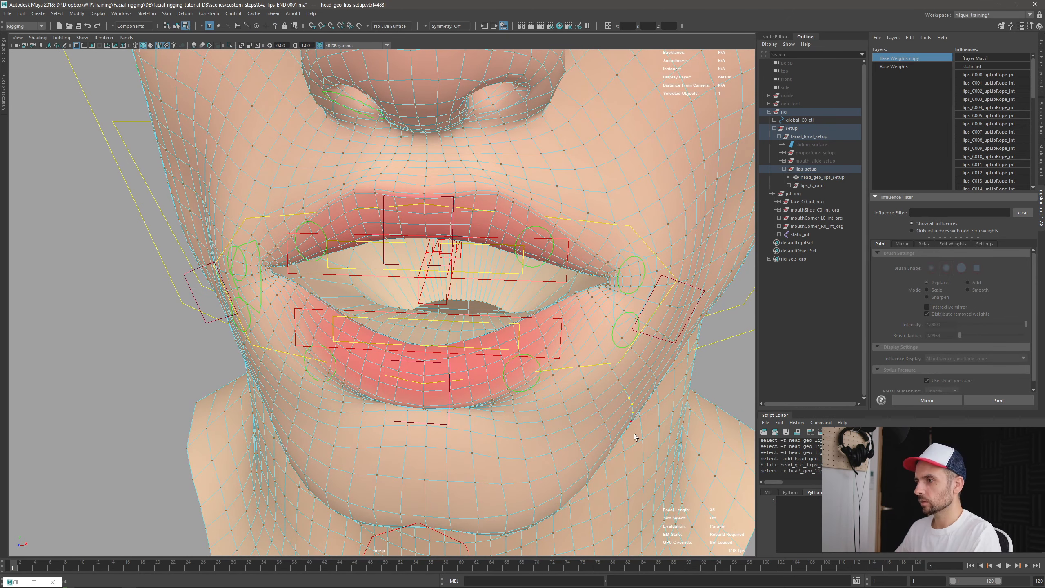
click(984, 401)
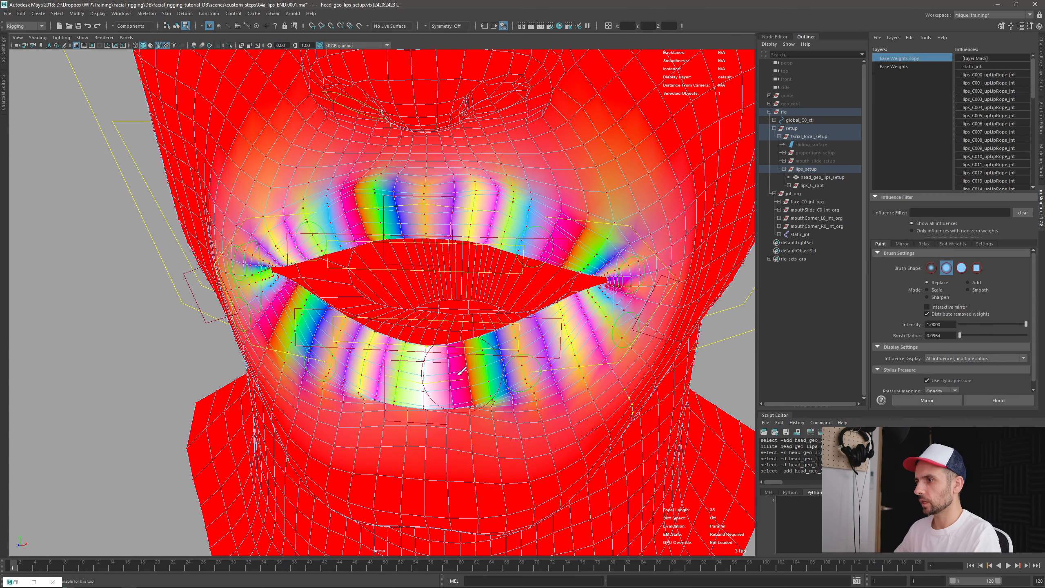
key(F8)
scroll(605, 398, down, 2)
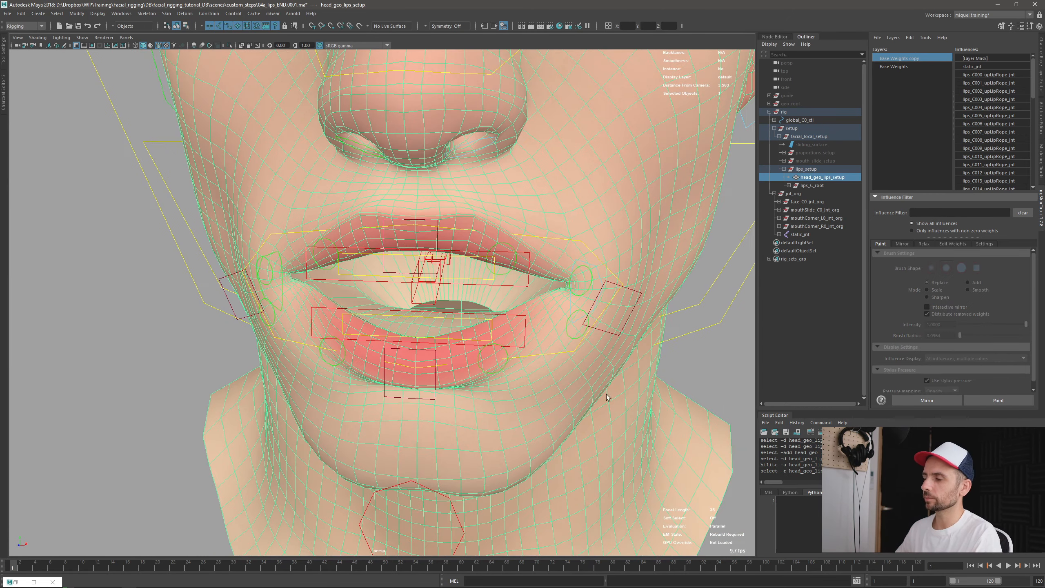
alt+drag(609, 397, 570, 375)
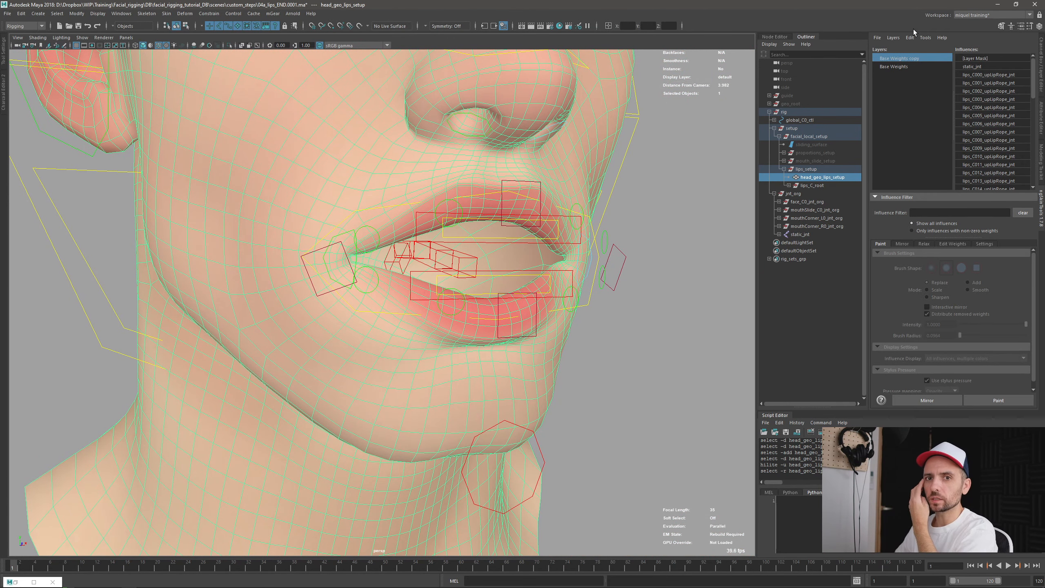
Examine the whole deselected head from several angles and pick the lips_C_upper_ctl control
alt+drag(566, 288, 382, 294)
click(718, 406)
alt+right_drag(597, 394, 453, 317)
alt+middle_drag(452, 317, 462, 363)
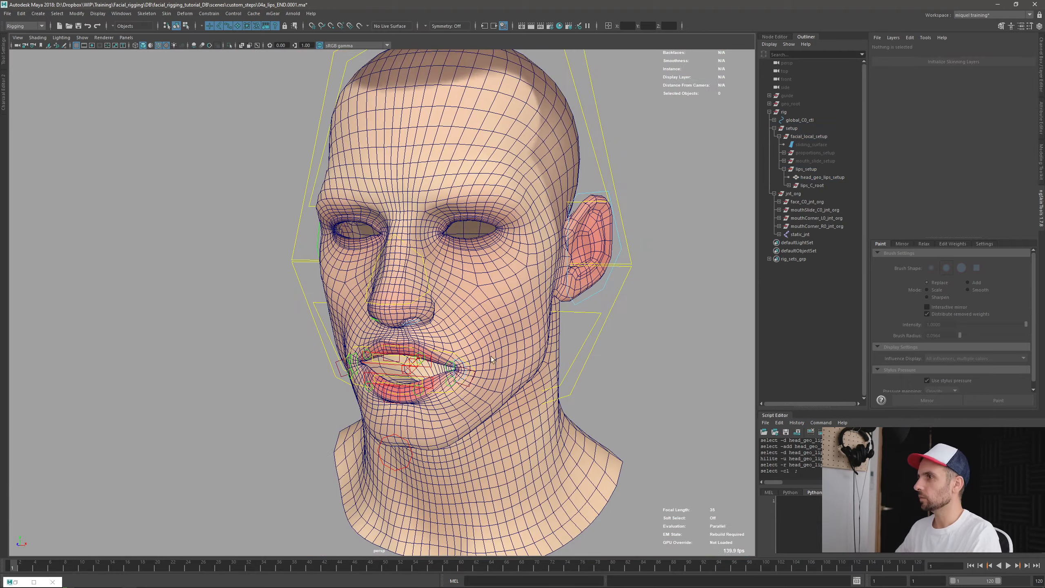
alt+drag(493, 359, 365, 398)
click(344, 471)
click(337, 417)
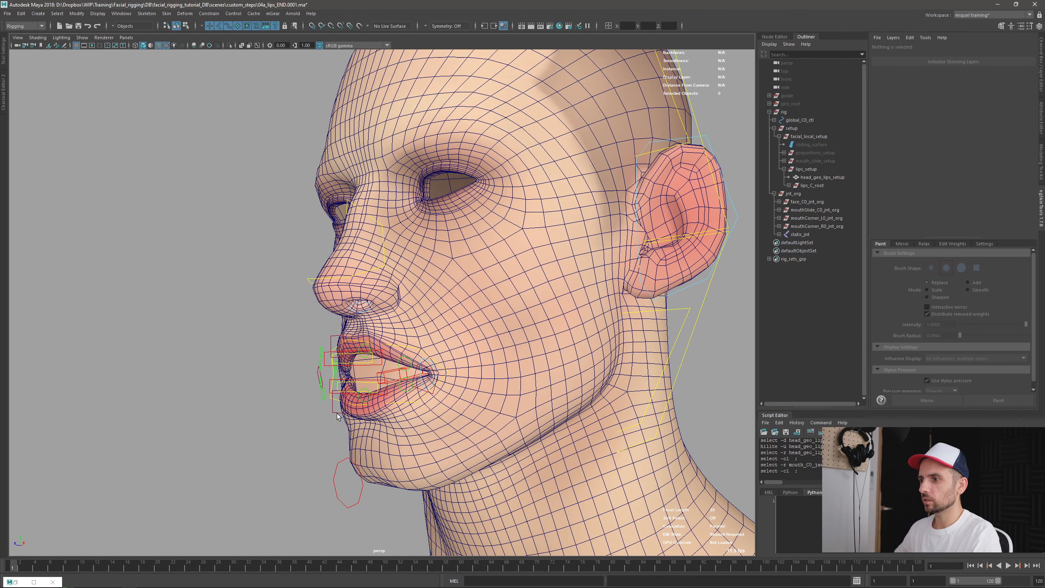
click(336, 356)
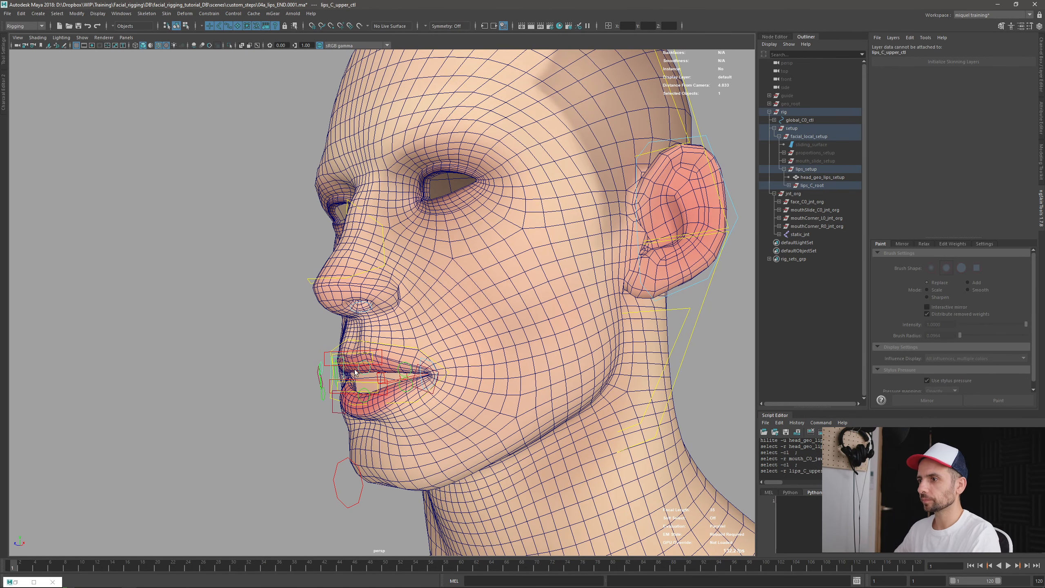
Try moving the centre lower lip control and lips_L_upInner_ctl to test the lip skinning, undoing each move
alt+drag(357, 397, 377, 414)
click(378, 406)
key(w)
mouse_move(375, 393)
middle_down()
mouse_move(382, 376)
mouse_move(388, 383)
middle_up()
key(ctrl+z)
click(404, 359)
key(w)
drag(406, 361, 430, 328)
key(ctrl+z)
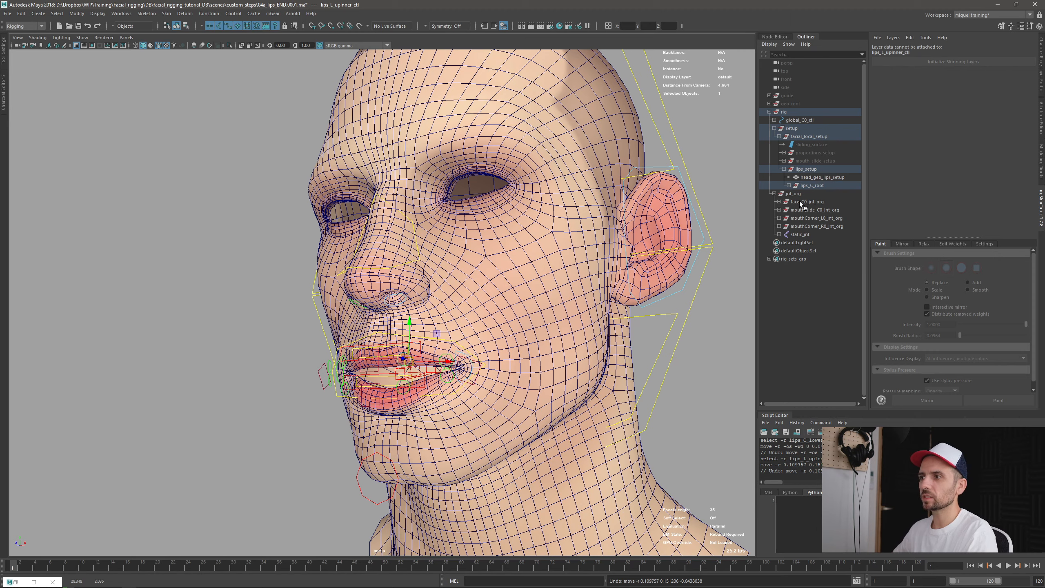
Switch to File Explorer, create a folder named skin inside build\data\lips, and copy the new folder's path
alt+drag(641, 366, 644, 354)
key(alt+Tab)
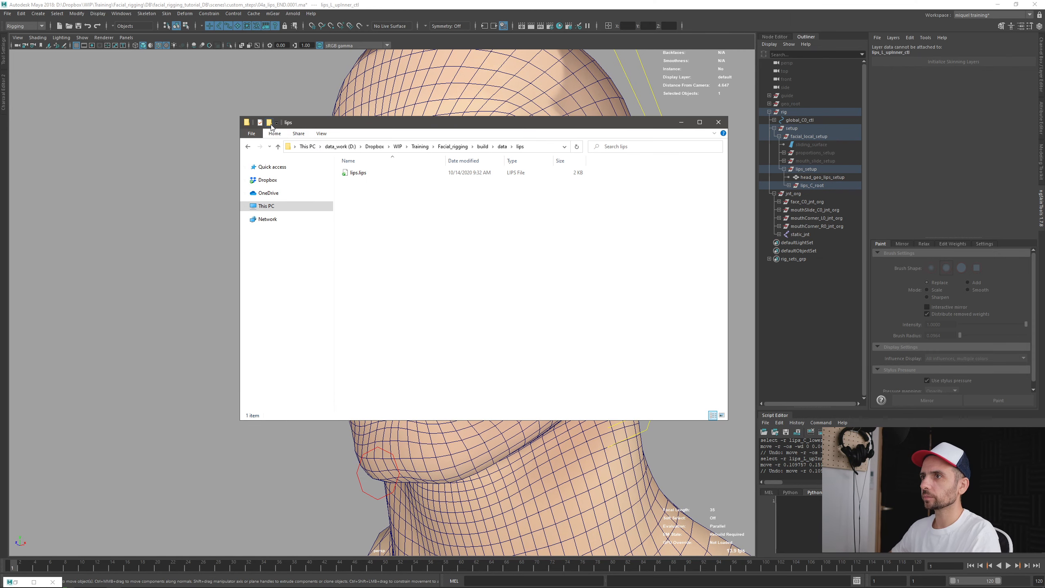
key(ctrl+shift+n)
text(skin)
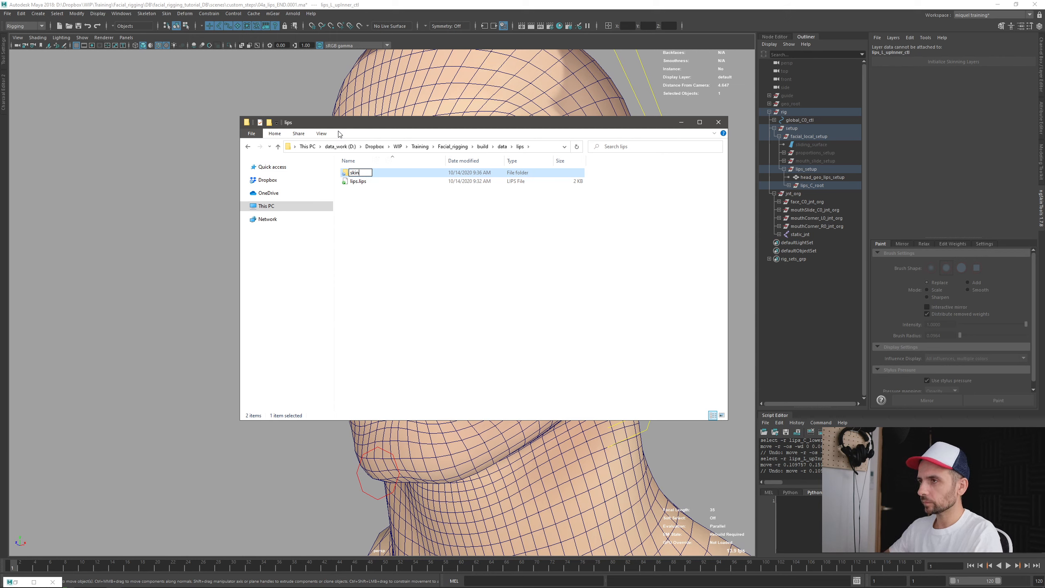
key(Return)
double_click(357, 172)
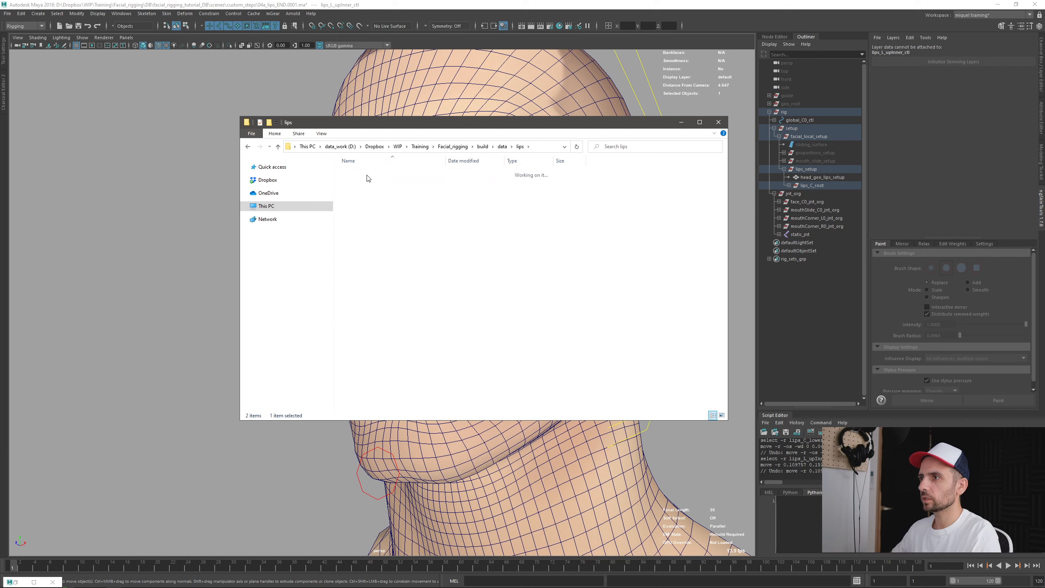
click(551, 147)
key(ctrl+c)
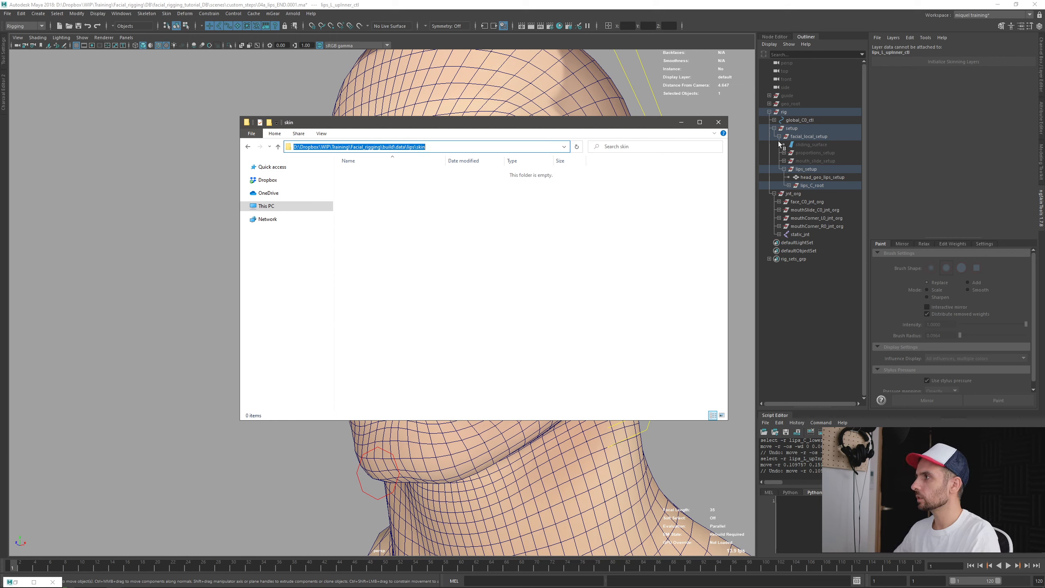
Return to Maya and select head_geo_lips_setup
click(724, 109)
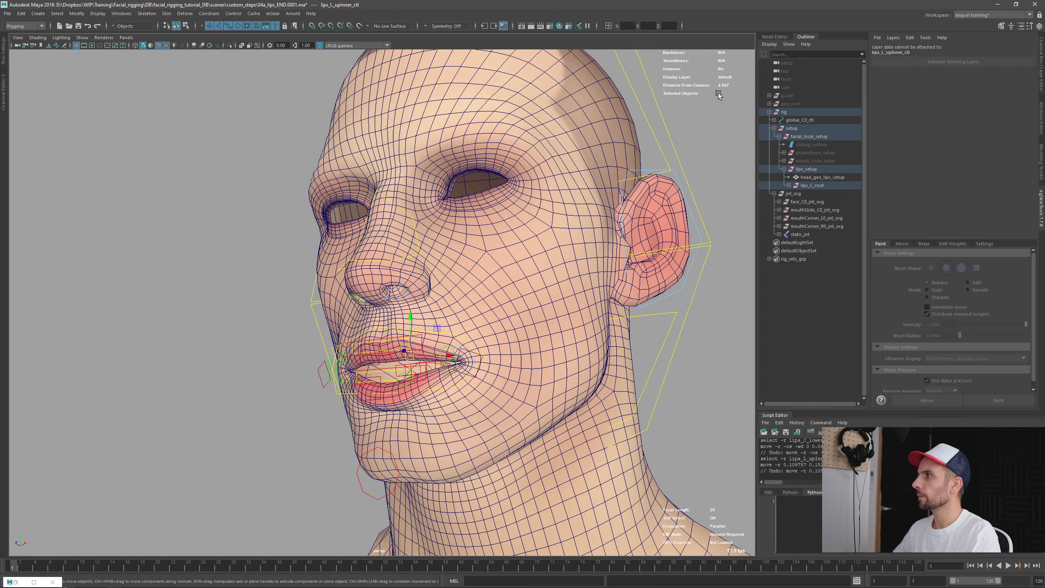
click(814, 179)
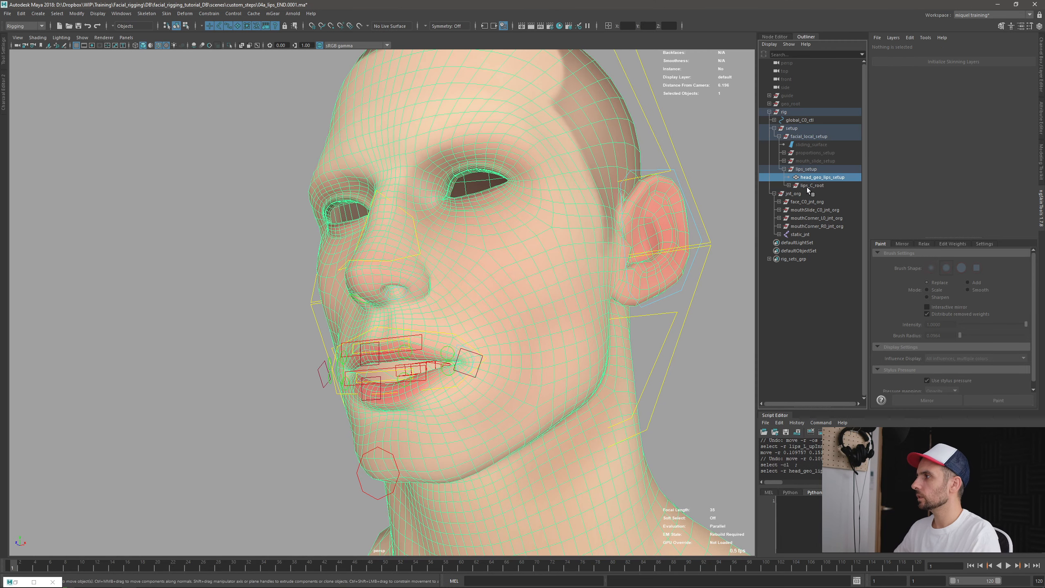
click(272, 15)
mouse_move(297, 68)
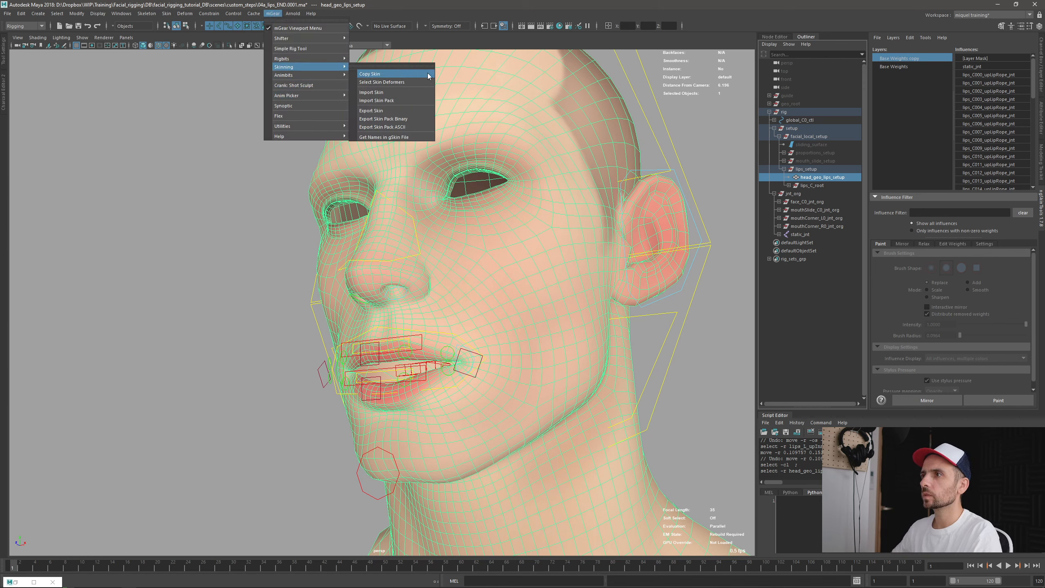
click(402, 119)
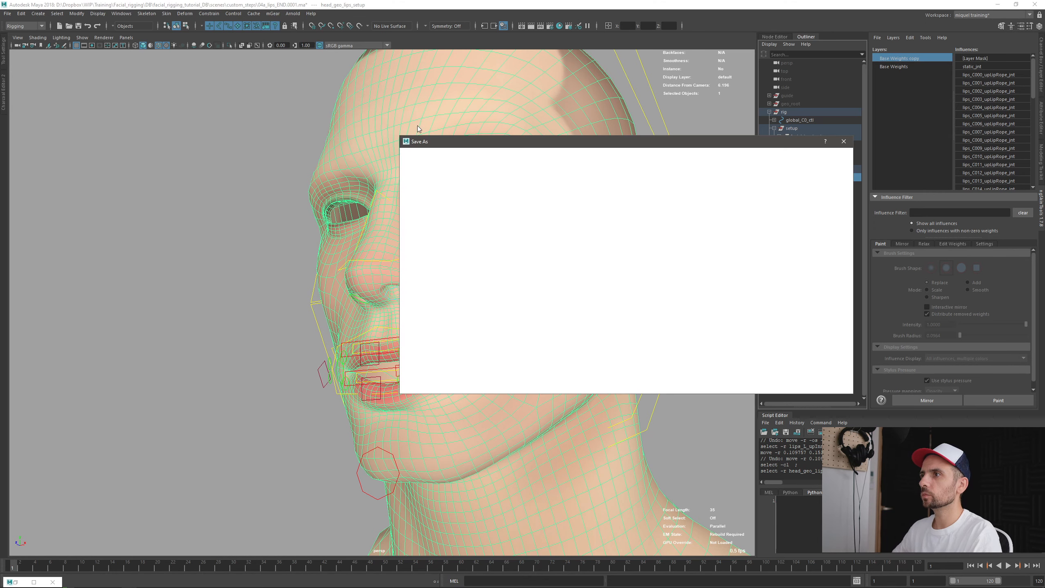
click(843, 142)
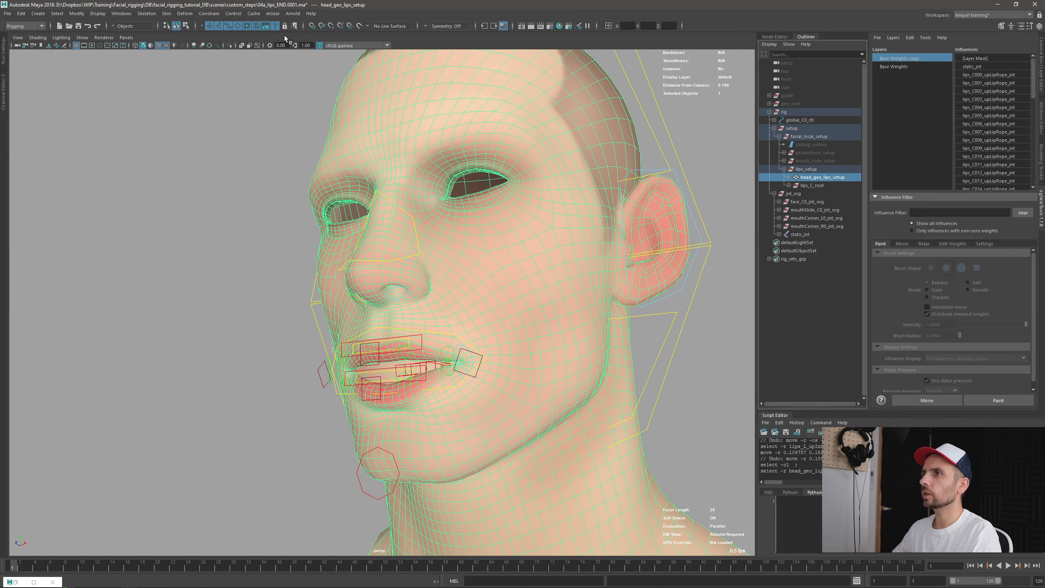
Export the skinning of head_geo_lips_setup as an ASCII skin pack named skin in the build\data\lips\skin folder
click(272, 13)
mouse_move(301, 71)
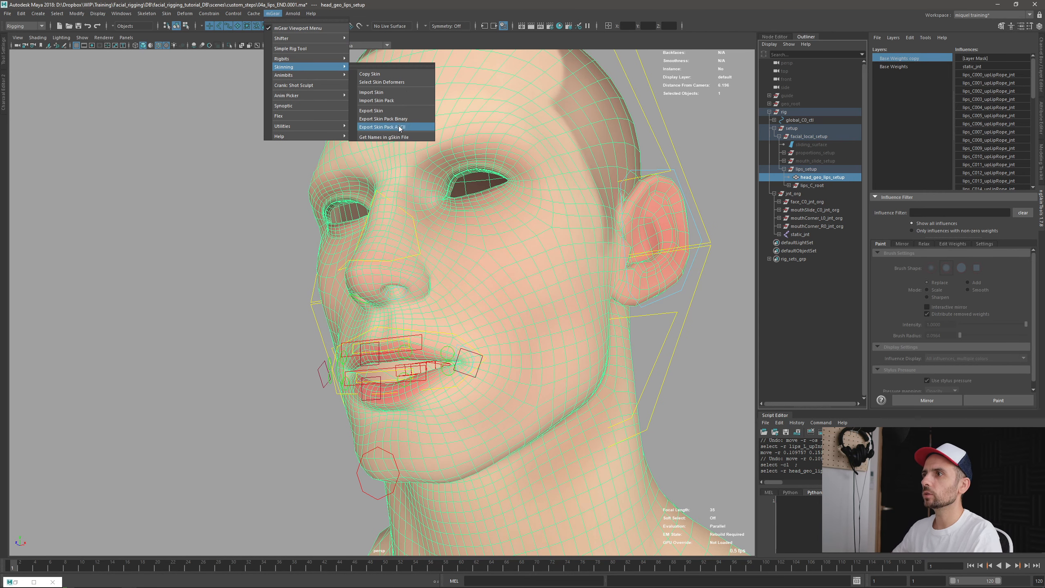
click(401, 127)
key(ctrl+v)
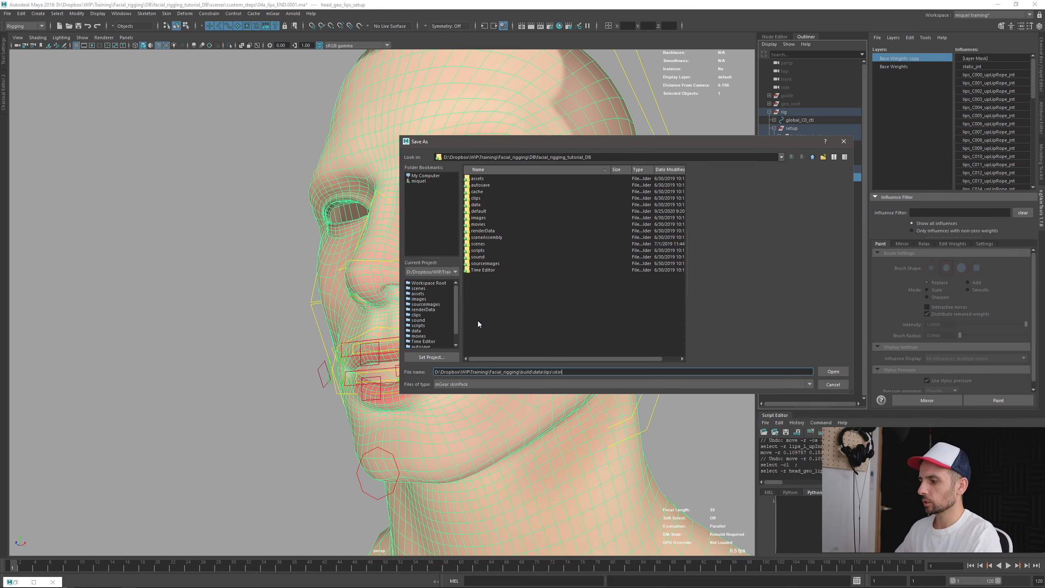
key(Return)
drag(570, 369, 353, 382)
text(s)
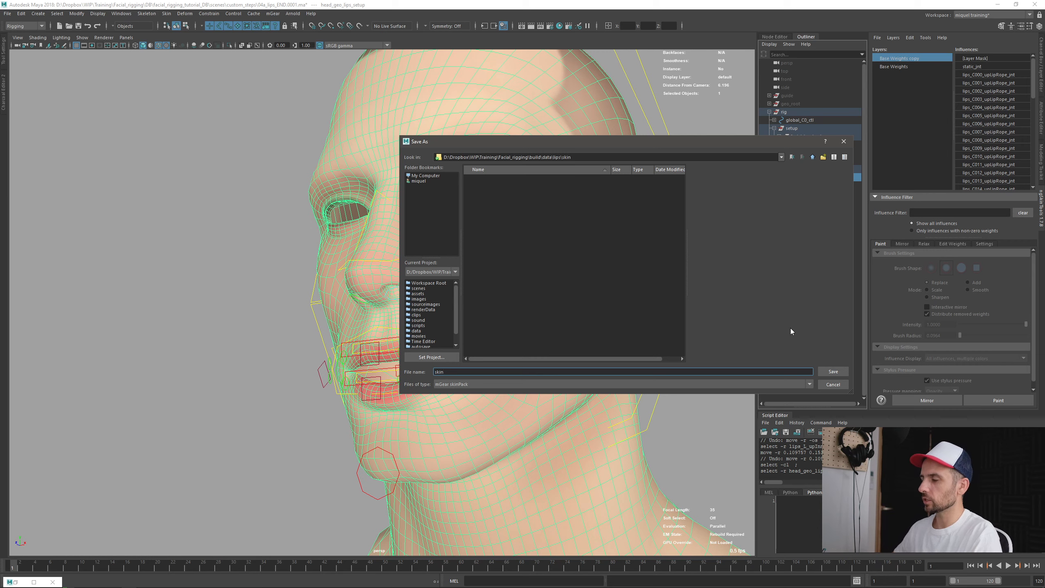
click(832, 372)
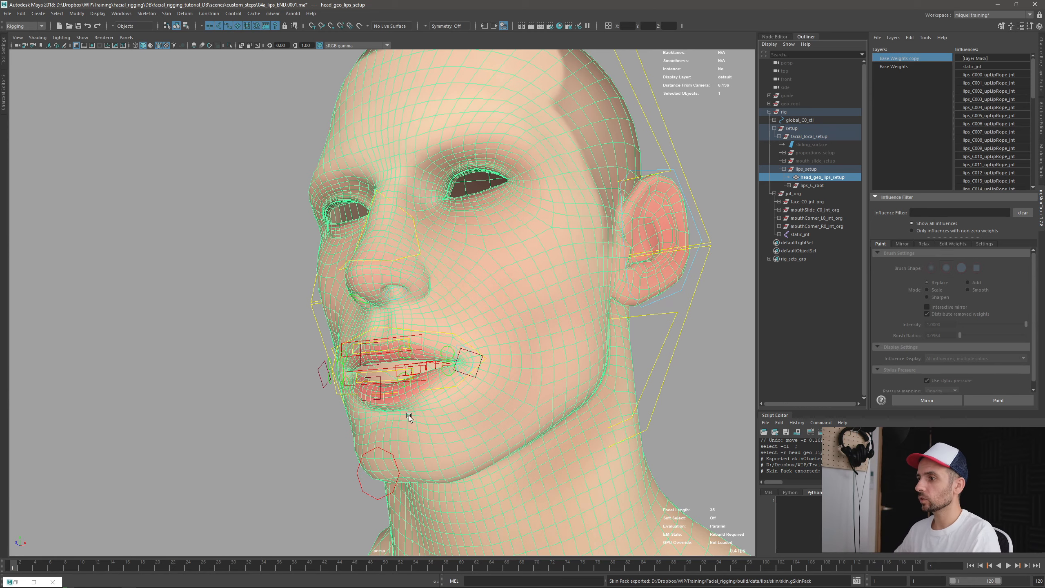
Save the scene as a new incremental version
alt+drag(477, 430, 470, 421)
alt+right_drag(470, 421, 432, 366)
alt+drag(432, 366, 461, 365)
alt+right_drag(460, 366, 479, 357)
alt+drag(504, 376, 523, 361)
scroll(541, 361, up, 2)
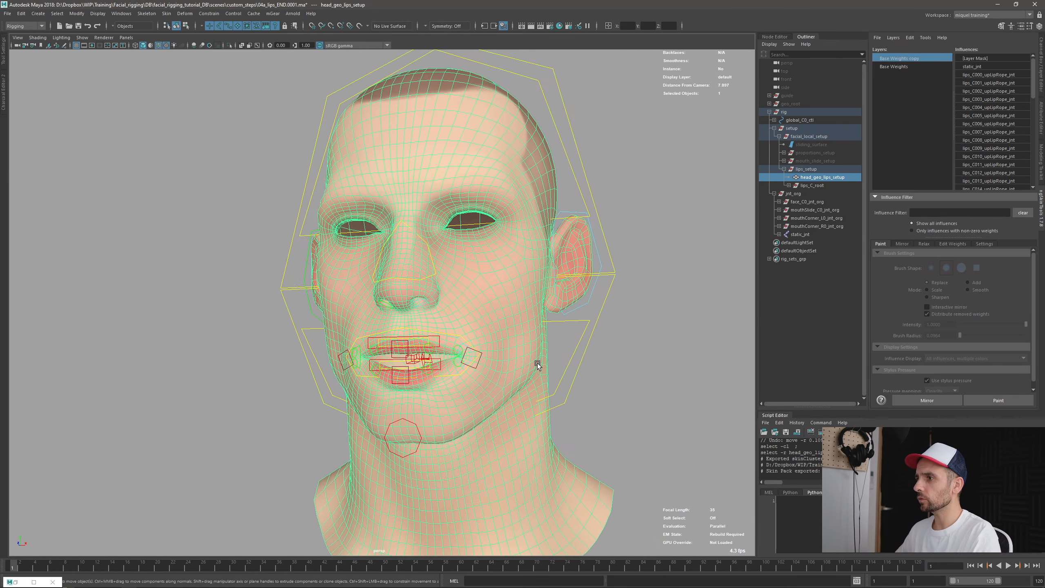
key(ctrl+s)
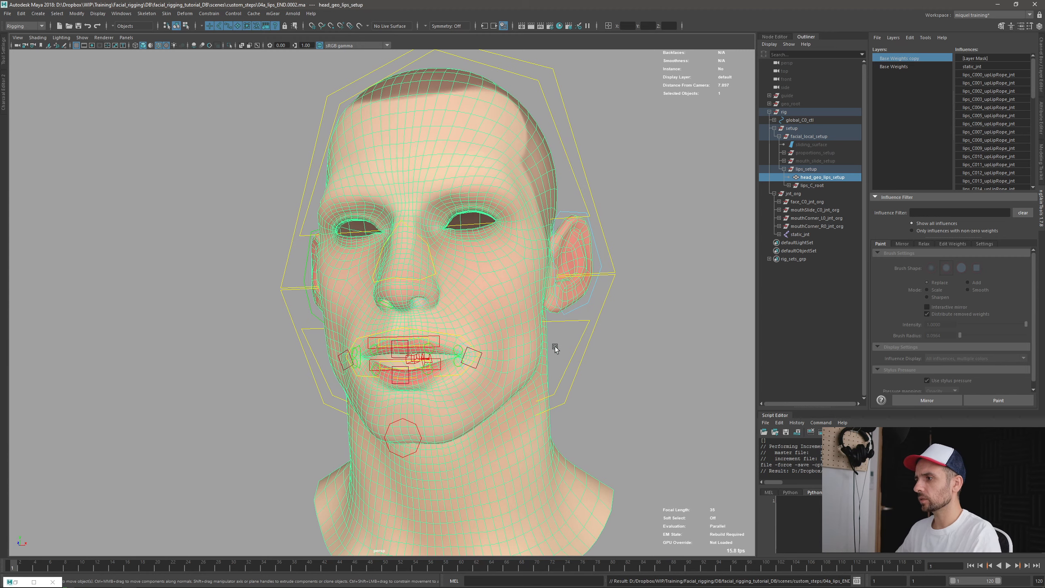
Delete the rig group with its whole hierarchy from the scene
click(707, 347)
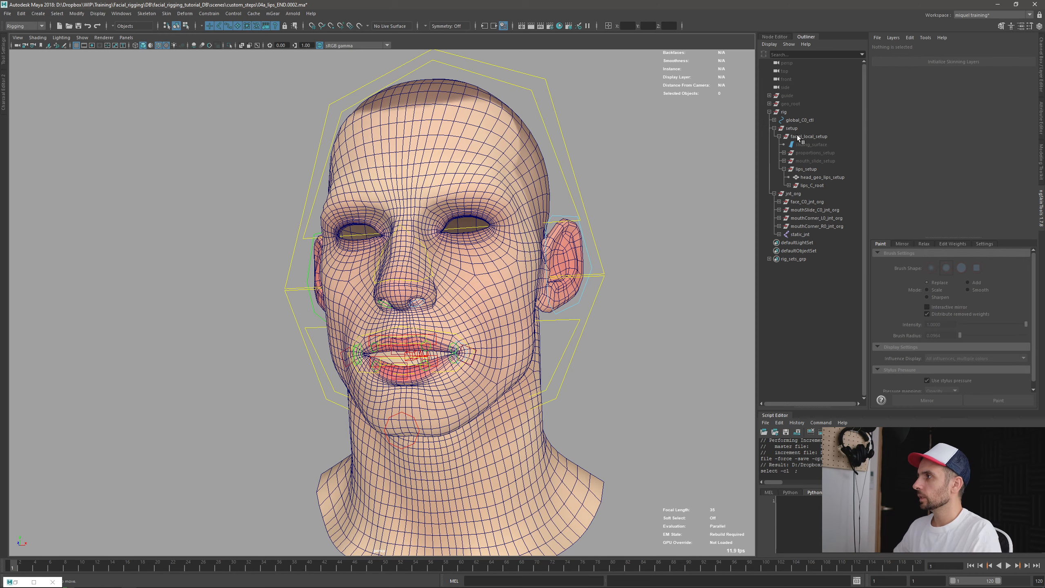
click(784, 112)
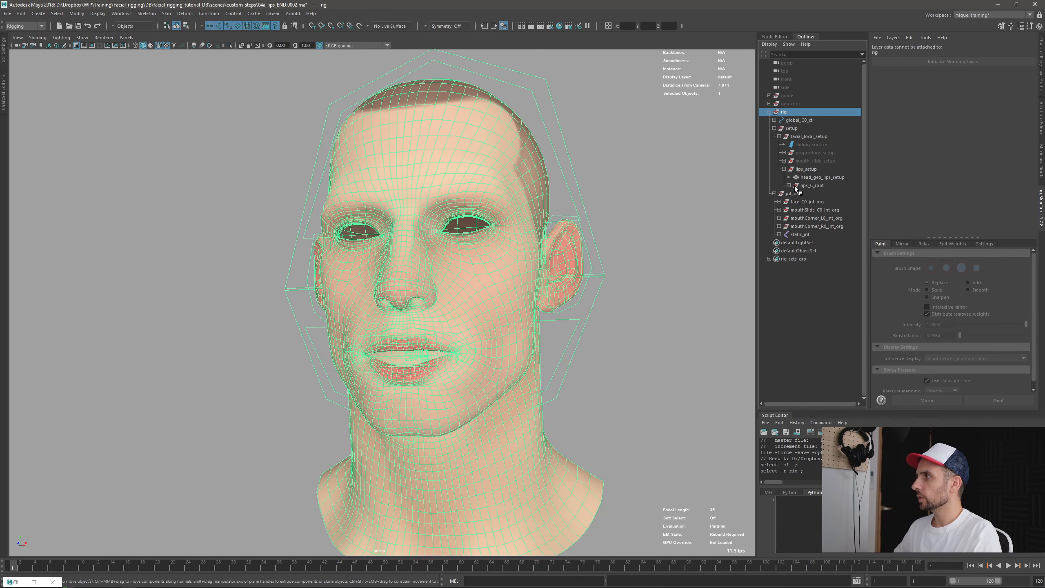
key(Delete)
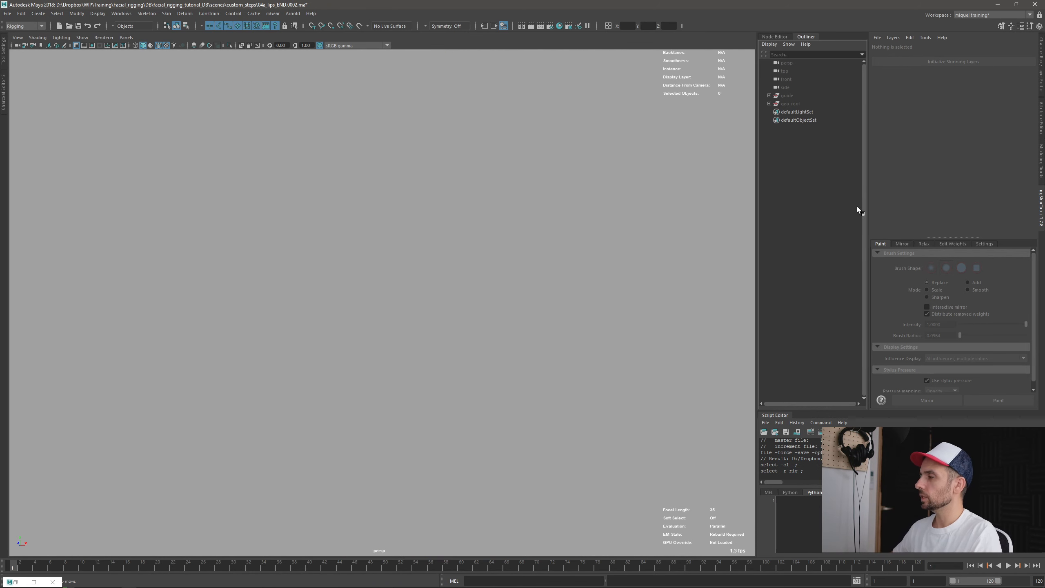
Delete the geo_root group from the scene
click(790, 104)
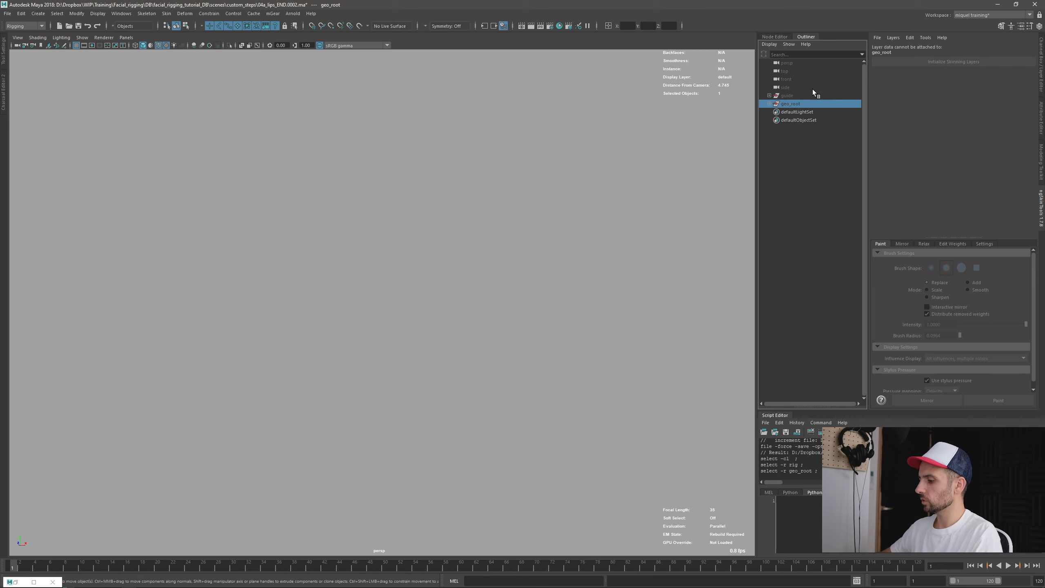
key(Delete)
Switch to Sublime Text and uncomment the build_lips and import_skin calls in the run method of 04_lips.py
key(alt+Tab)
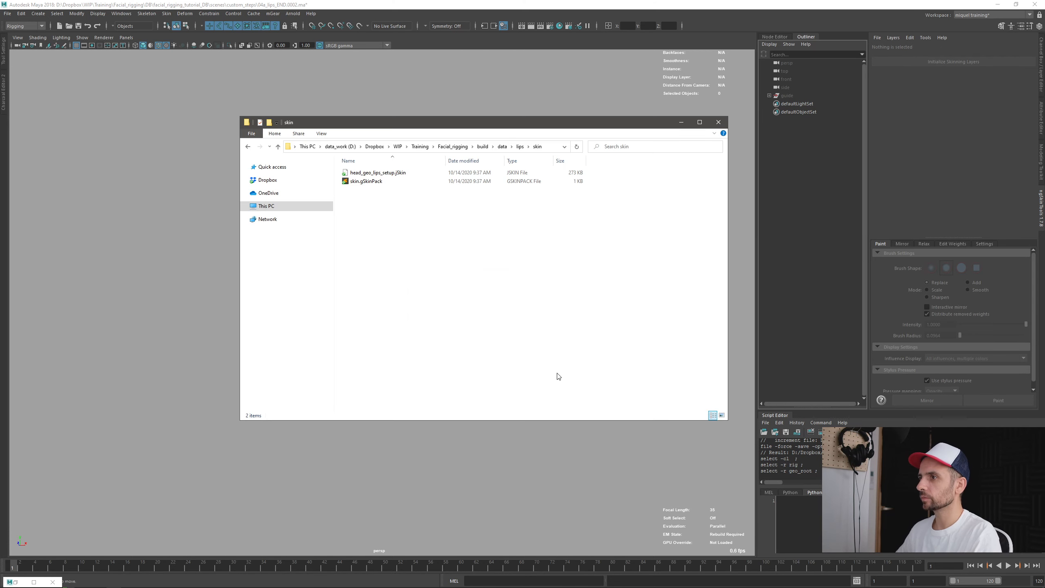
key(alt+Tab)
key(alt+Tab)
key(alt+Tab)
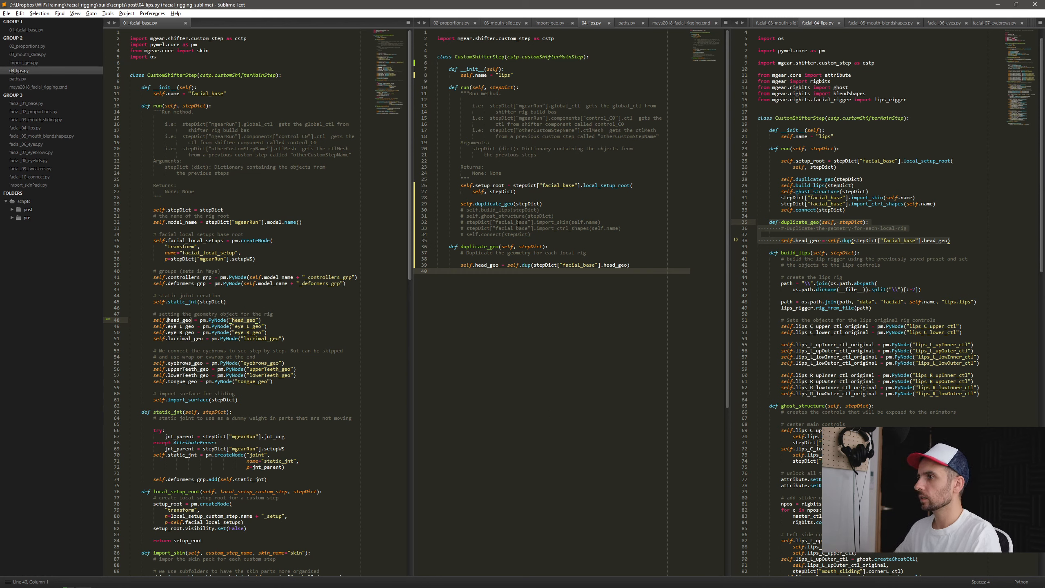
click(542, 209)
key(ctrl+slash)
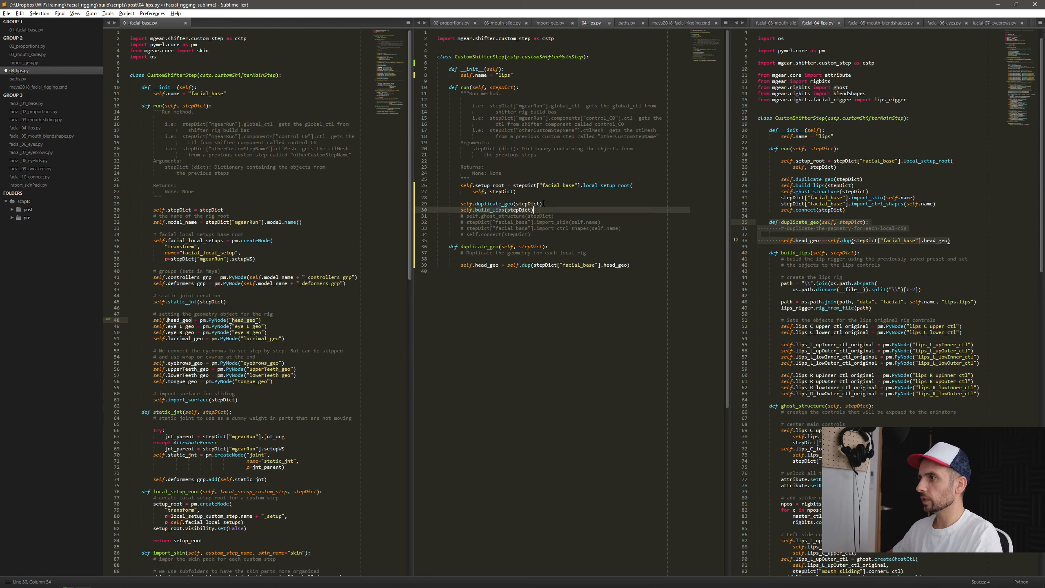
key(Down)
key(Down)
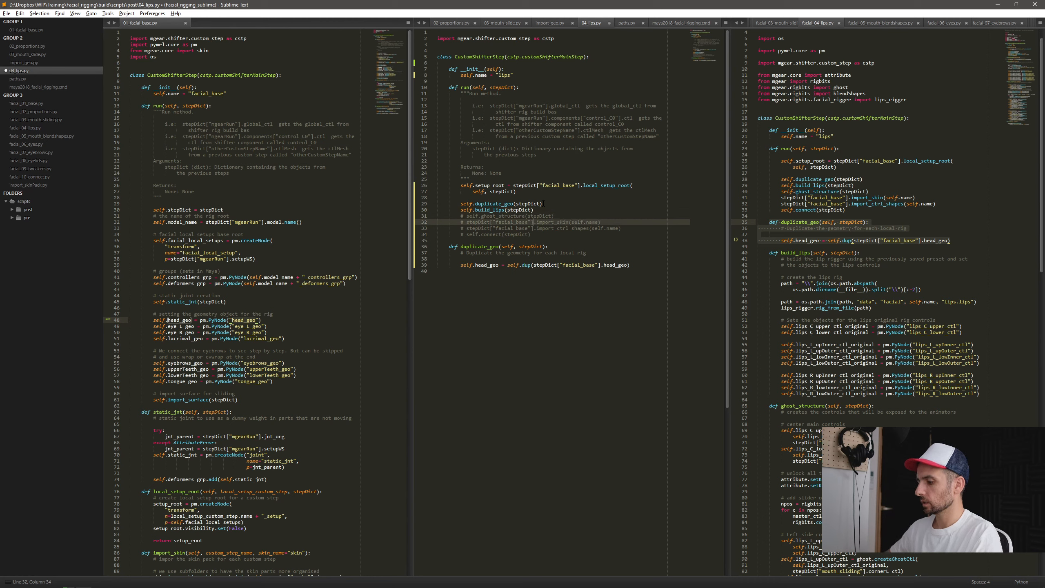
key(ctrl+slash)
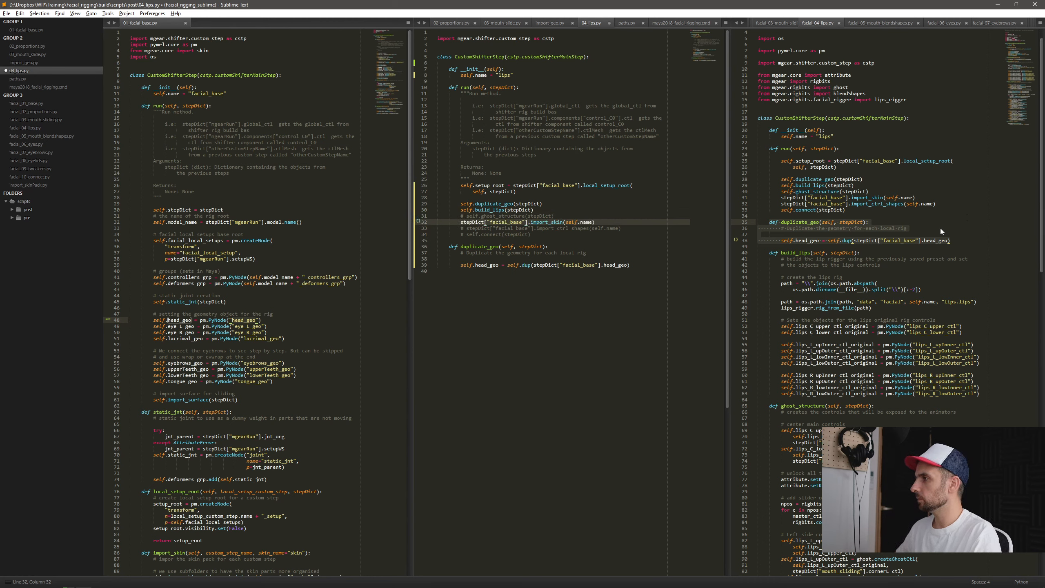
Copy the whole build_lips method from facial_04_lips.py and paste it below duplicate_geo in 04_lips.py
drag(769, 252, 984, 394)
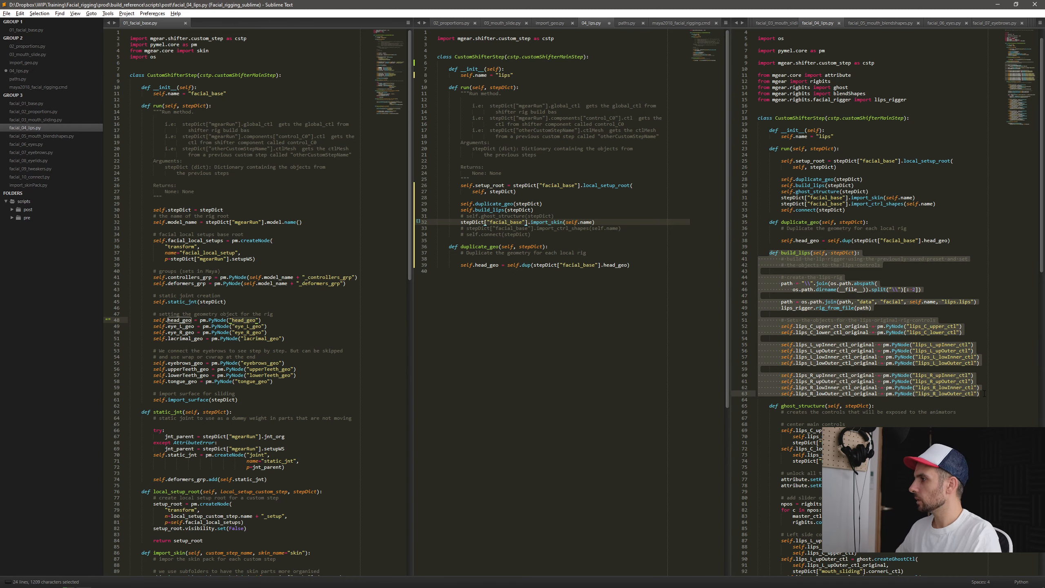
key(ctrl+c)
click(649, 280)
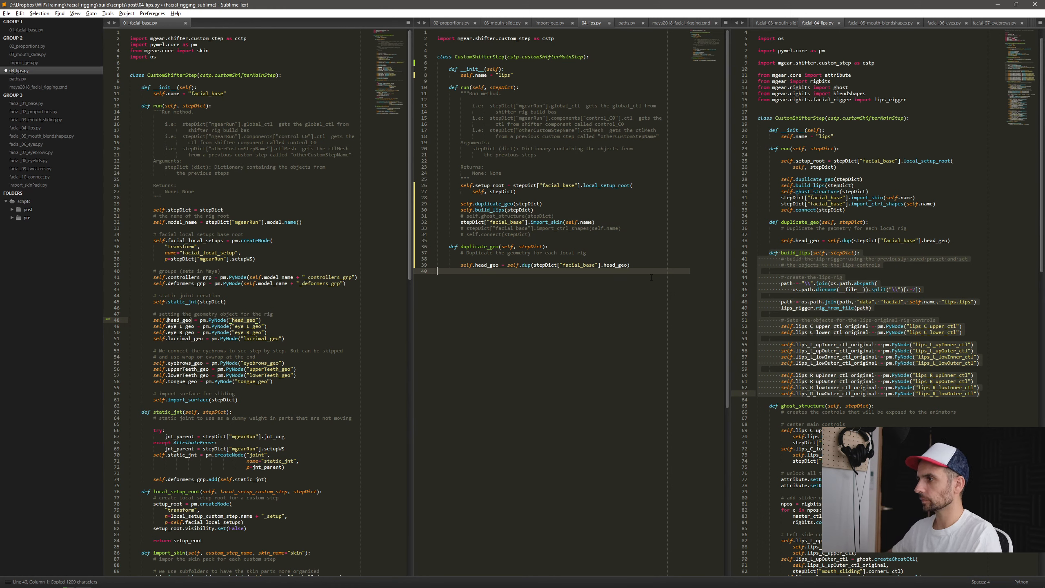
key(Return)
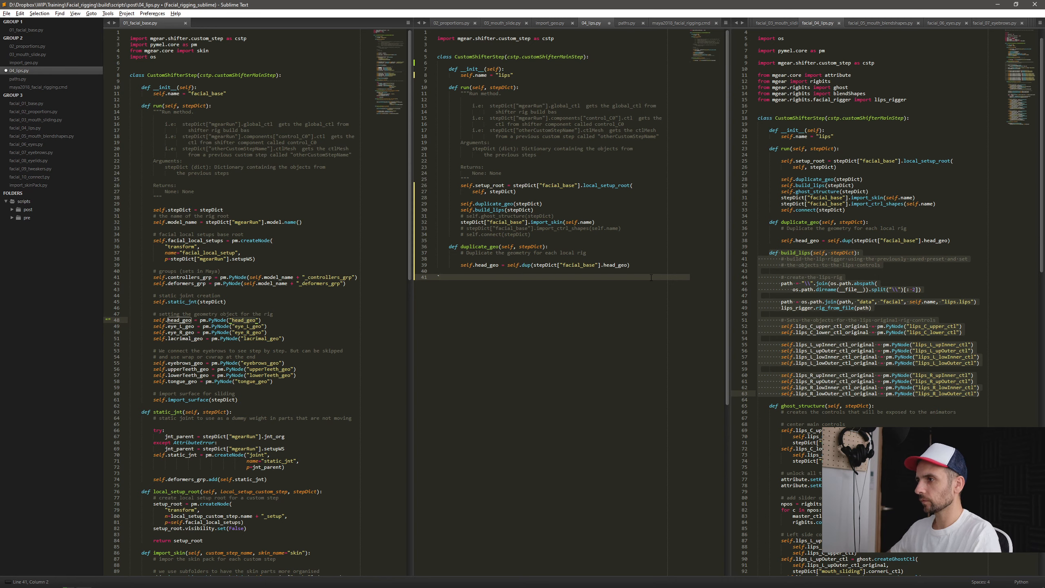
key(BackSpace)
key(ctrl+v)
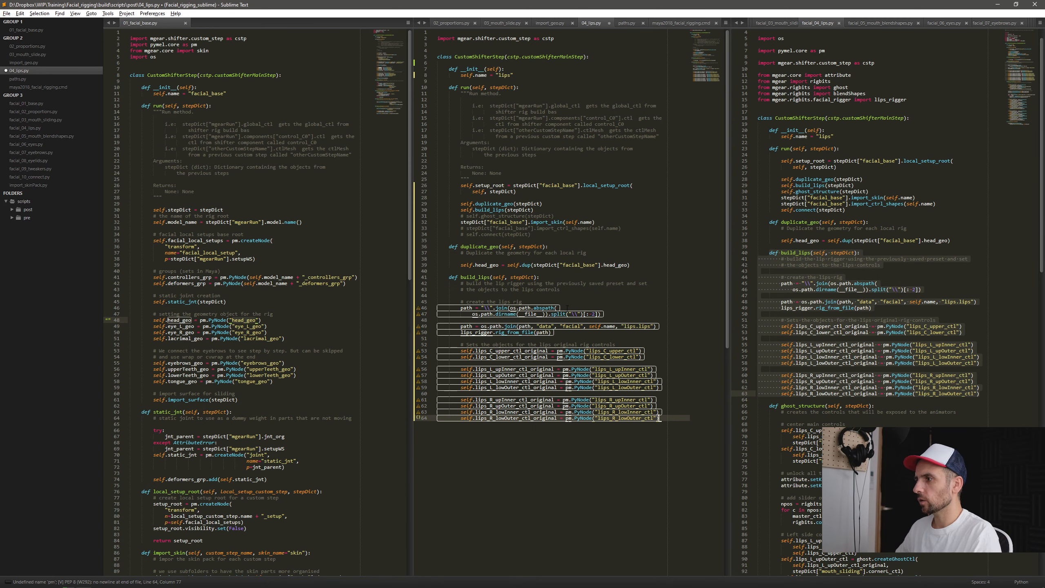
Move 03_mouth_slide.py into the first editor group and bring 04_lips.py back into view beside it
click(610, 314)
click(503, 22)
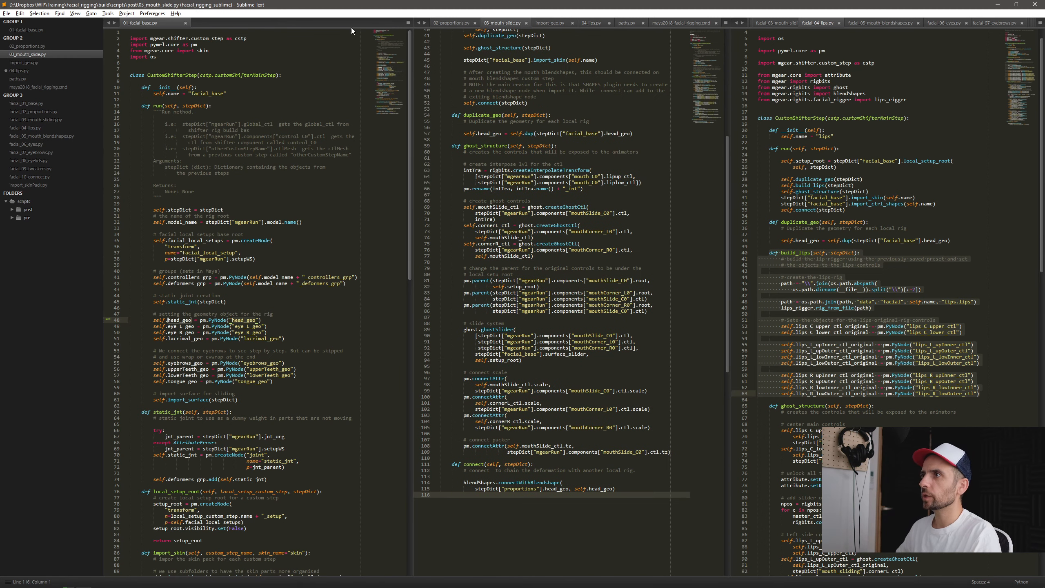
drag(503, 22, 297, 25)
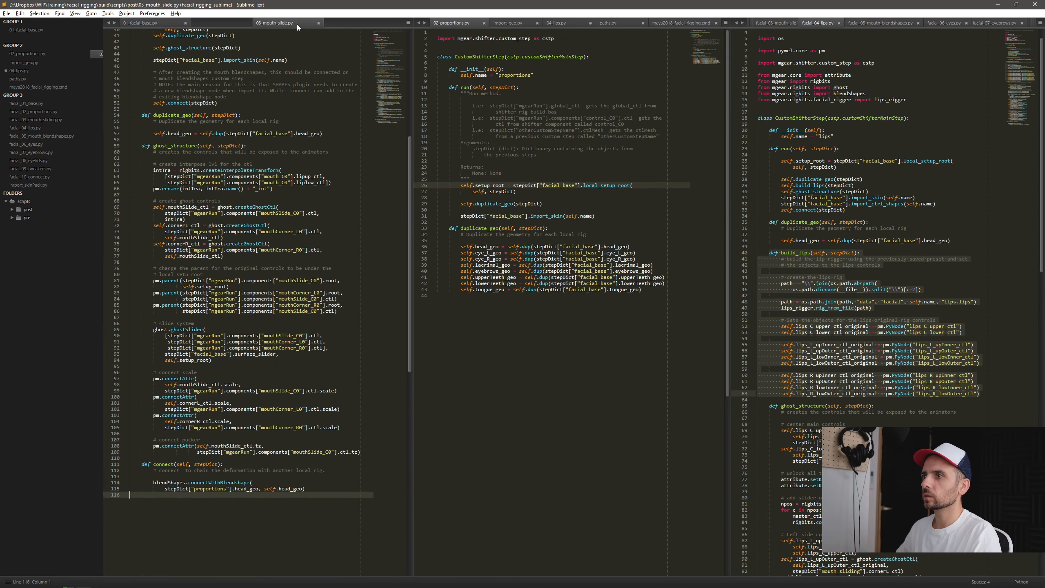
click(565, 22)
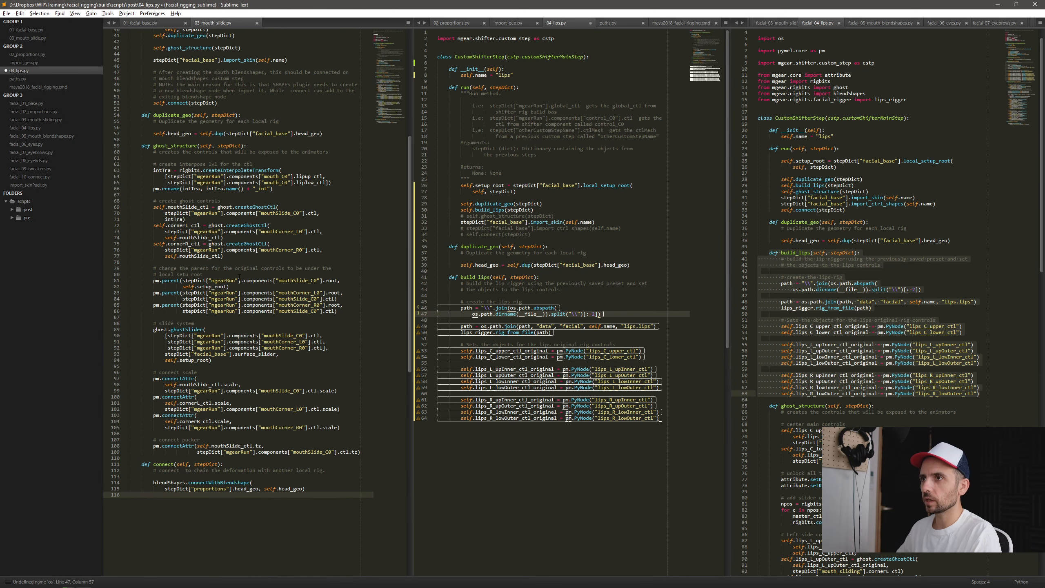
Search for "pat" and examine 03_mouth_slide.py, import_geo.py, 02_proportions.py and 01_facial_base.py for how file paths are built
scroll(239, 277, up, 9)
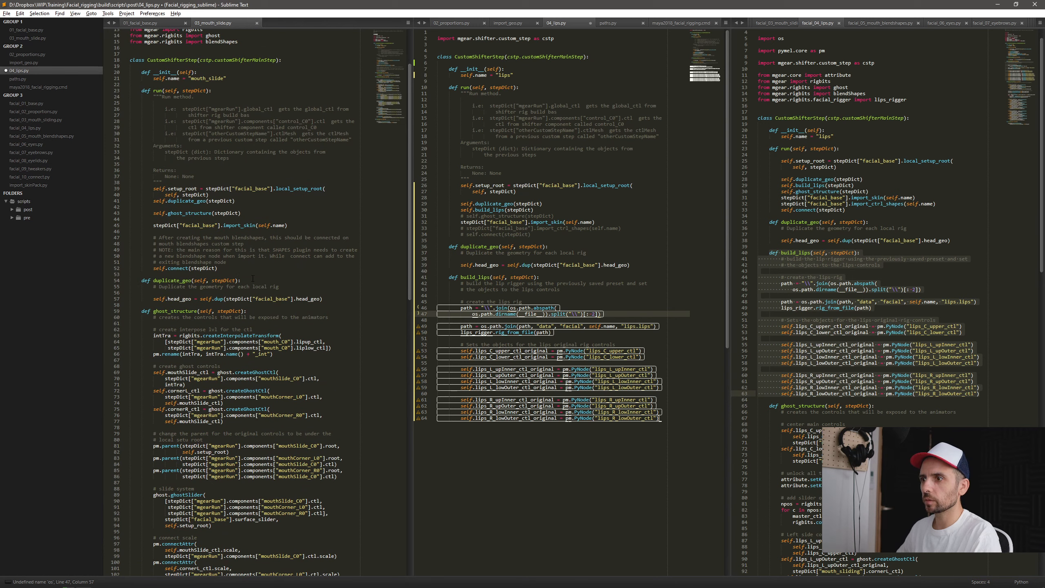
click(263, 262)
key(ctrl+f)
text(pat)
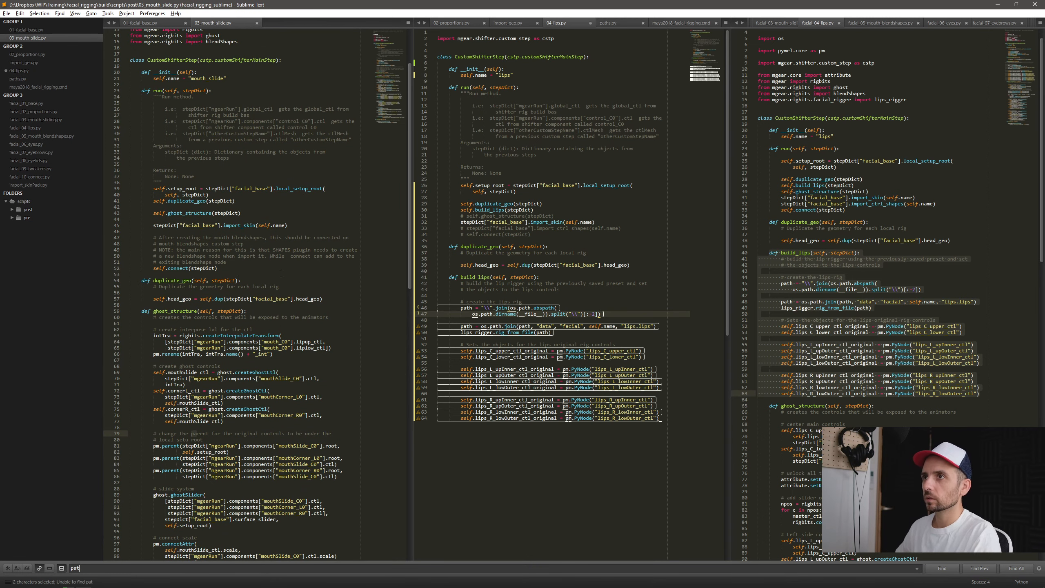
scroll(281, 274, down, 3)
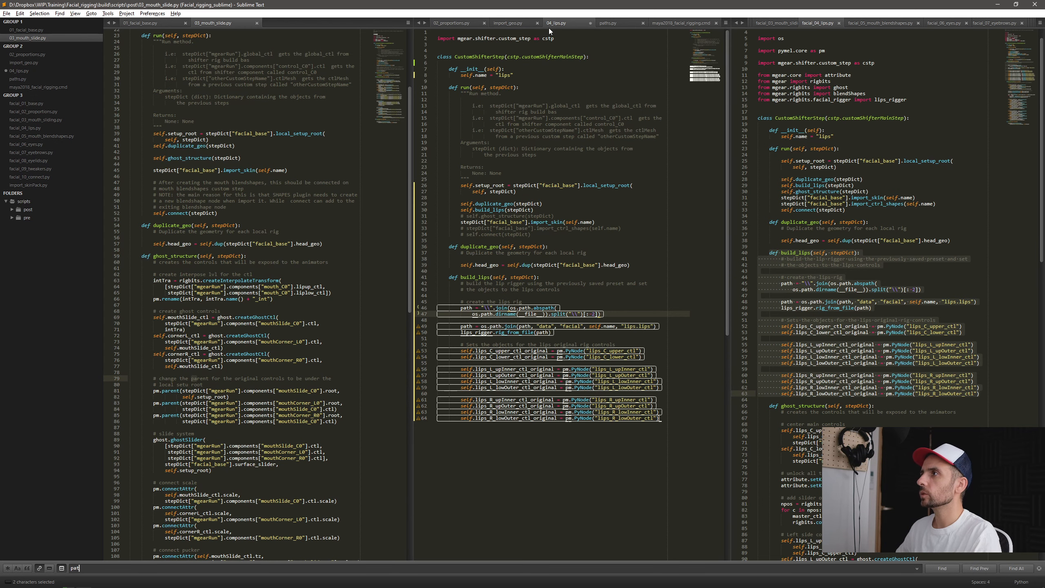
scroll(247, 207, up, 6)
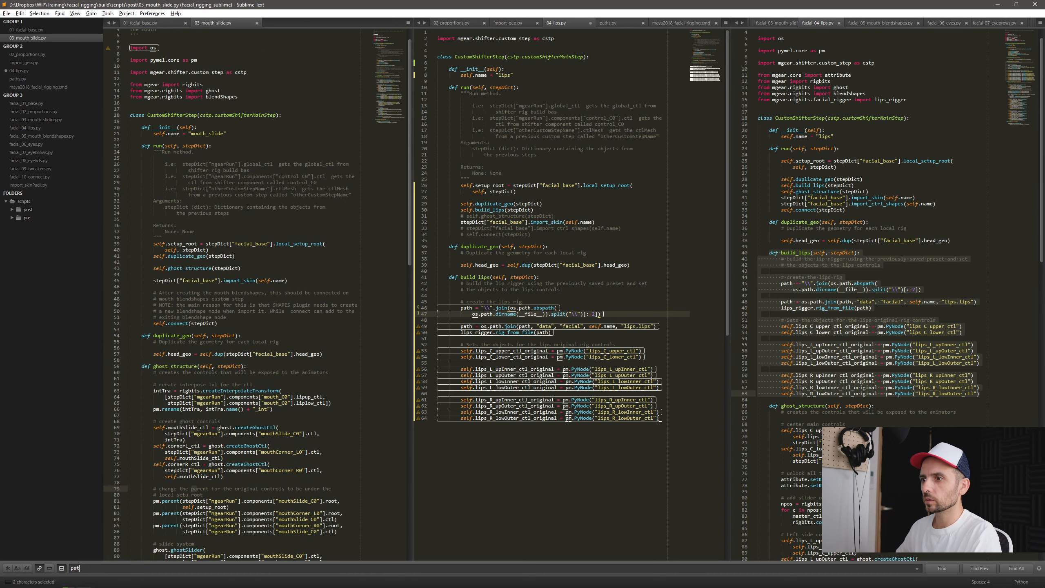
scroll(247, 208, down, 3)
click(502, 23)
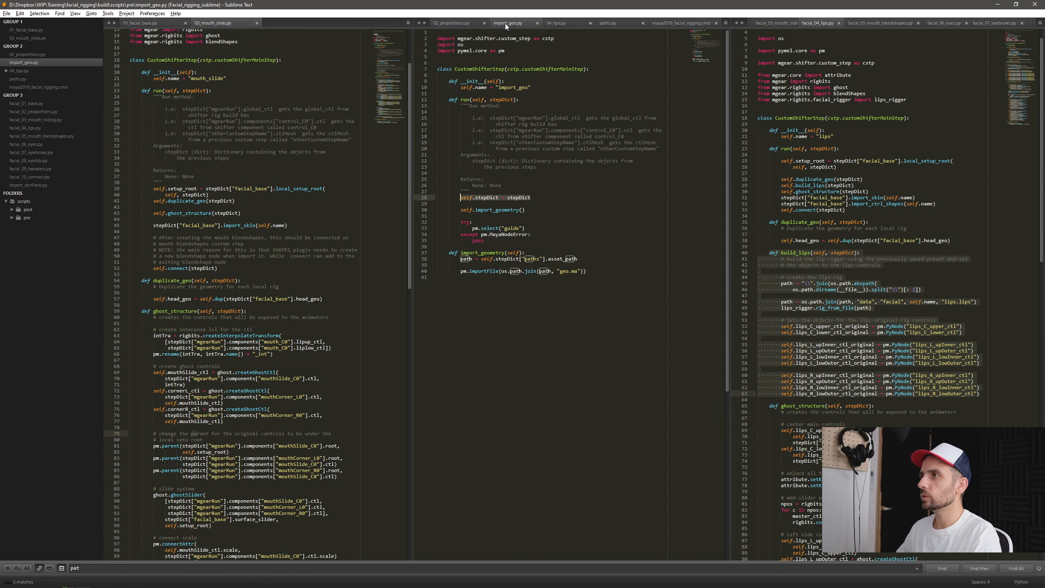
click(457, 22)
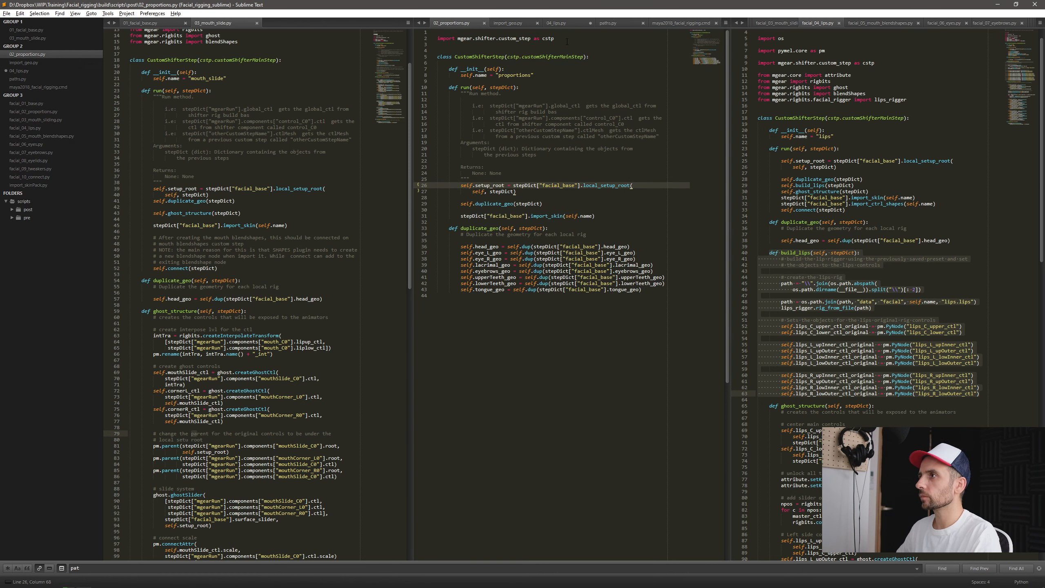
click(516, 24)
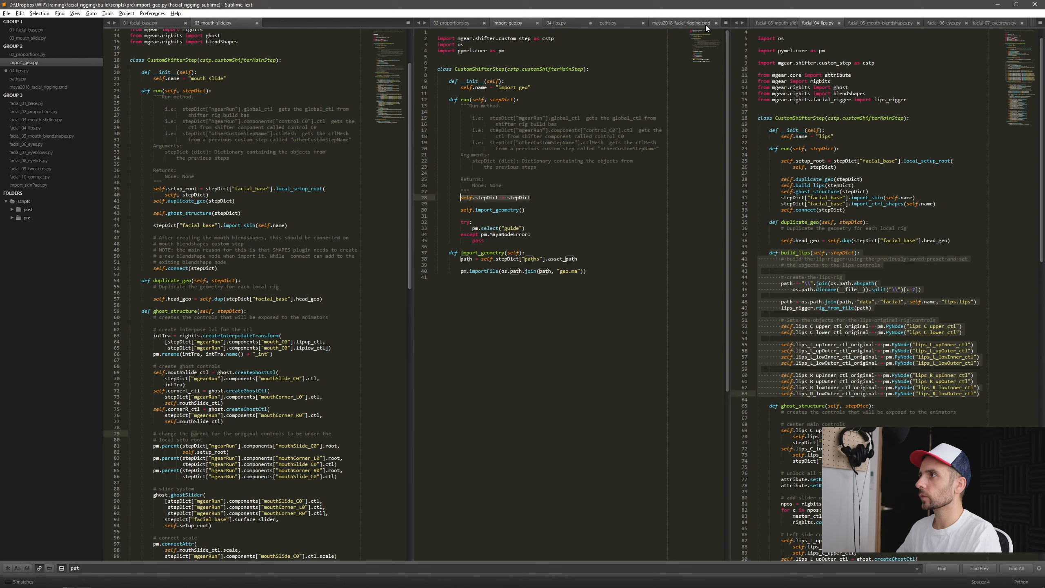
click(290, 244)
scroll(234, 261, down, 1)
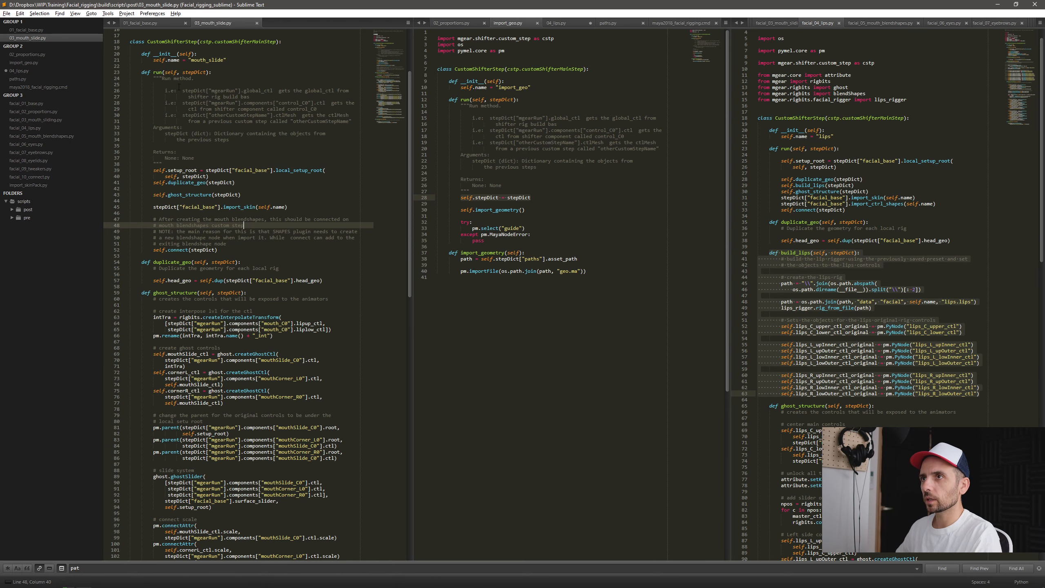
click(150, 25)
scroll(269, 374, down, 7)
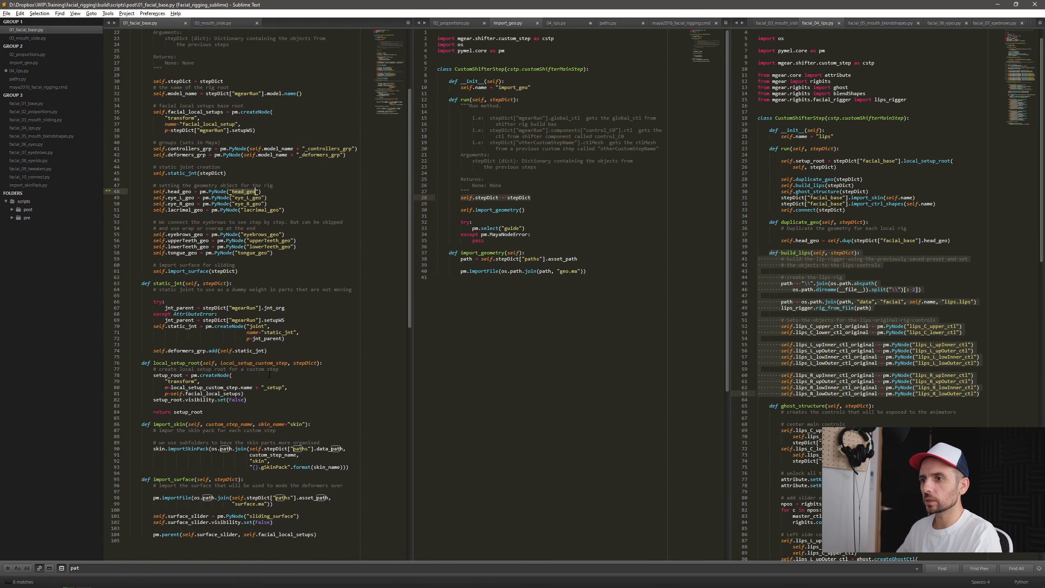
scroll(269, 375, down, 2)
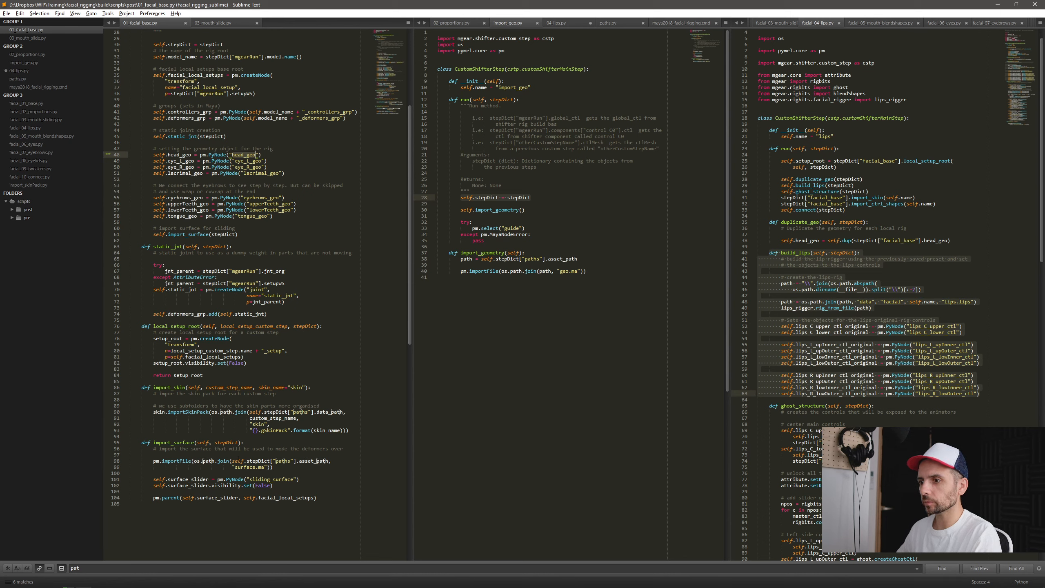
click(308, 460)
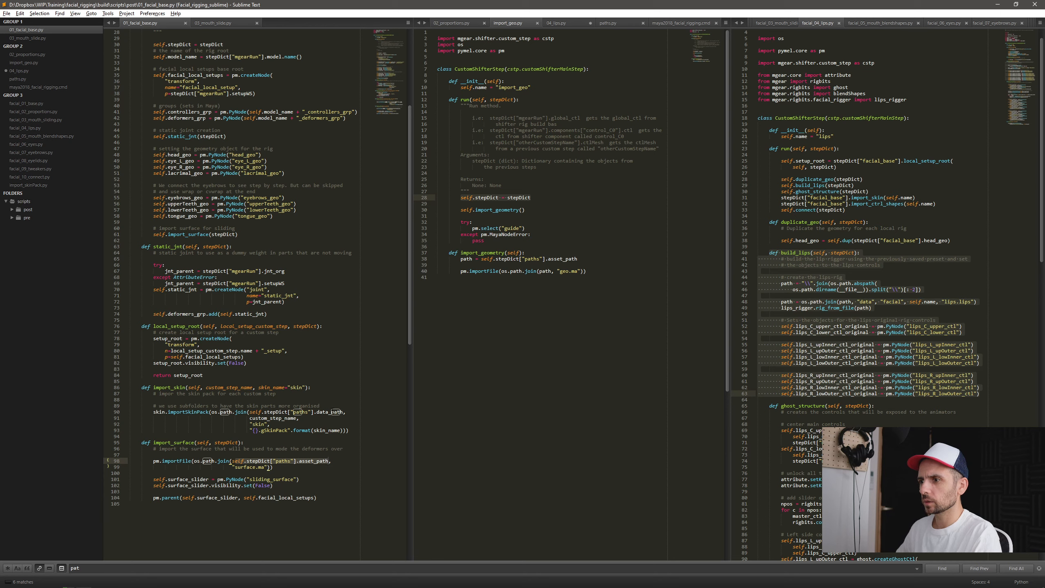
Add a second path assignment in build_lips of 04_lips.py using self.stepDict["paths"].data_path and custom_step_name, copied from import_skin in 01_facial_base.py
drag(344, 412, 249, 413)
key(ctrl+c)
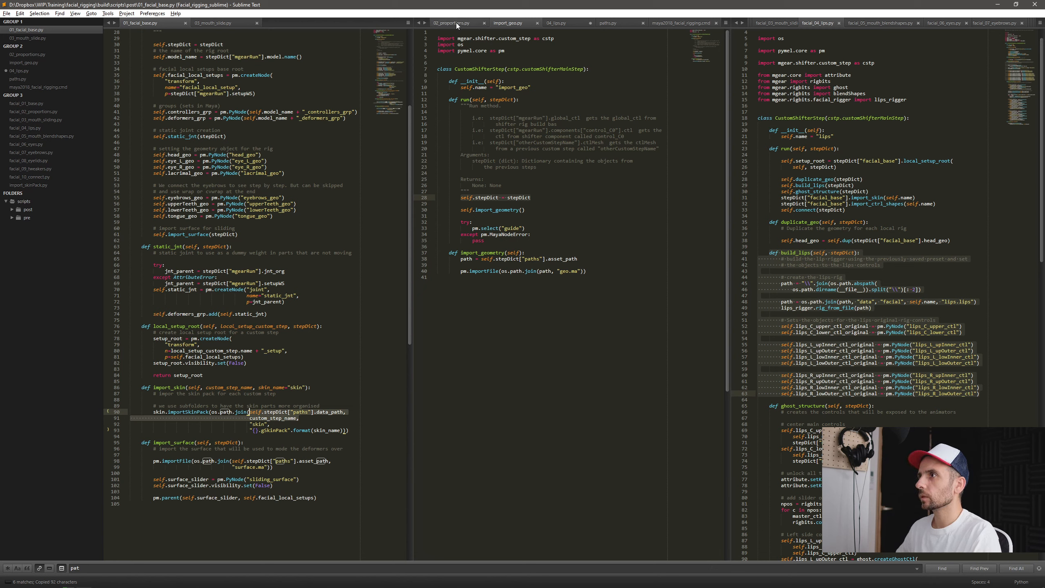
click(564, 23)
click(524, 303)
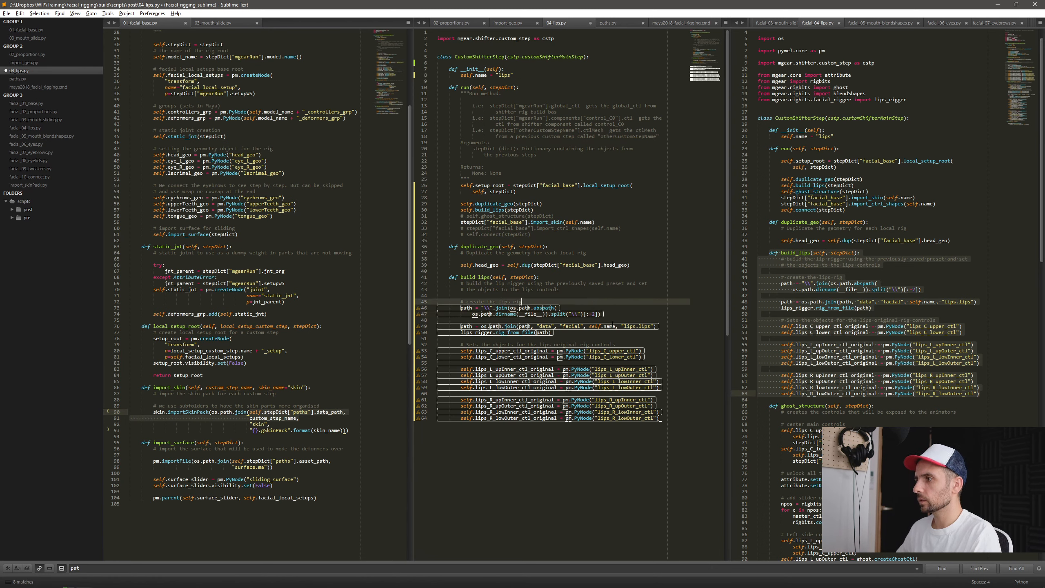
drag(602, 314, 460, 308)
click(619, 313)
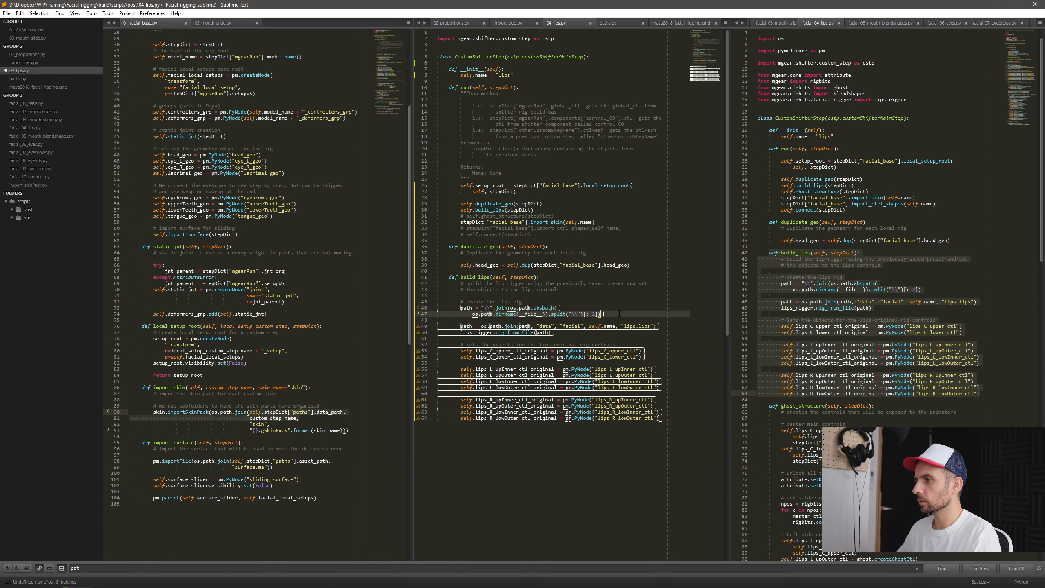
key(Return)
key(Return)
text(pat)
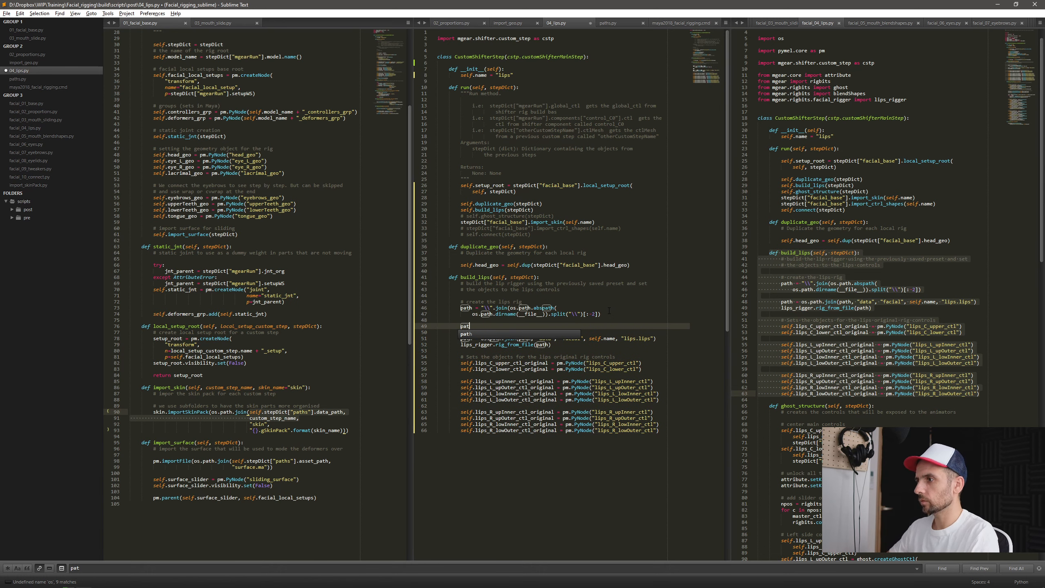
text(h =)
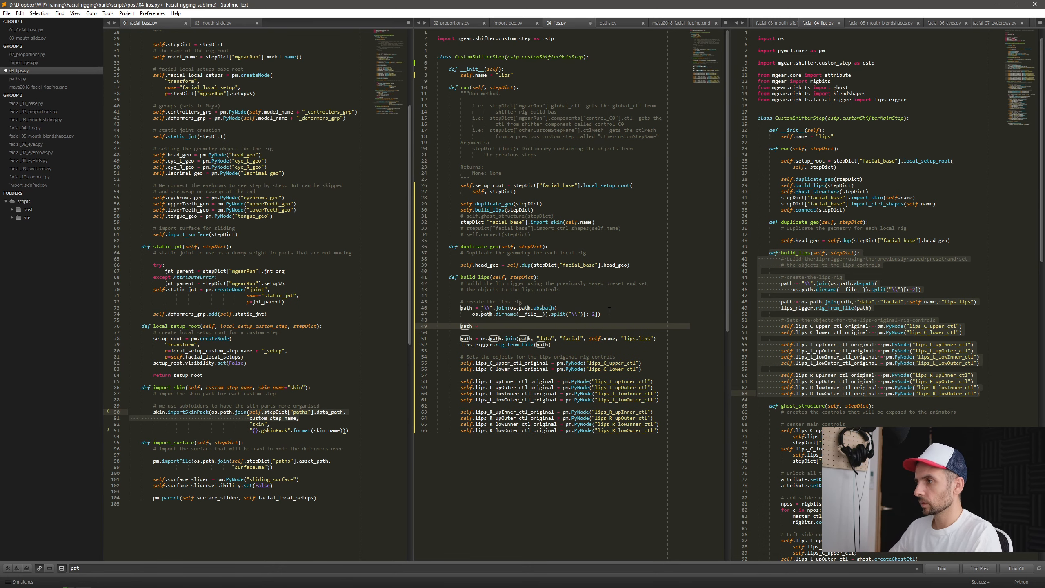
key(ctrl+v)
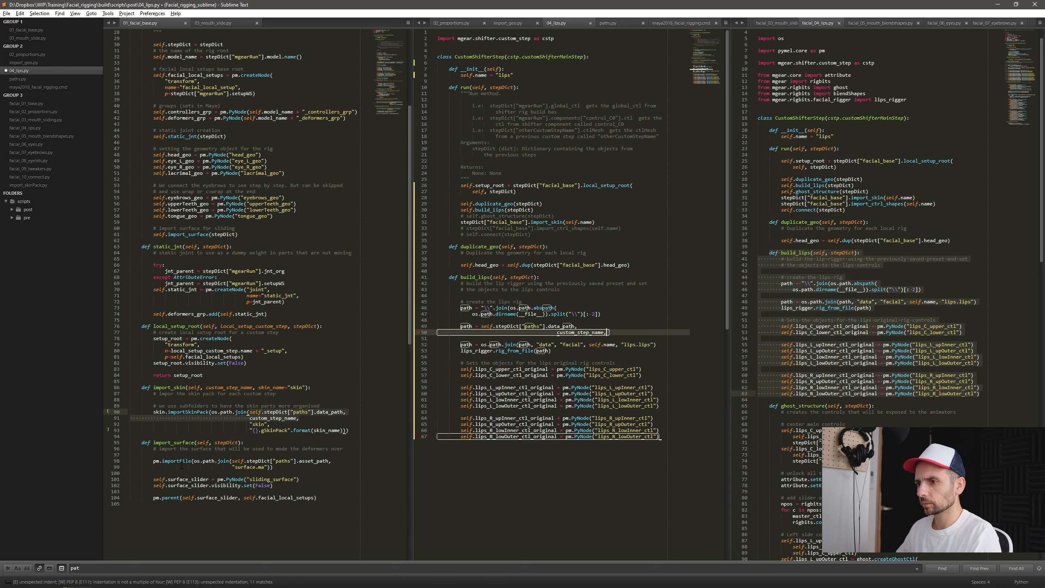
Insert os.path.join( before self.stepDict in the new path assignment, copying the call from import_surface in 01_facial_base.py
drag(193, 461, 229, 461)
key(ctrl+c)
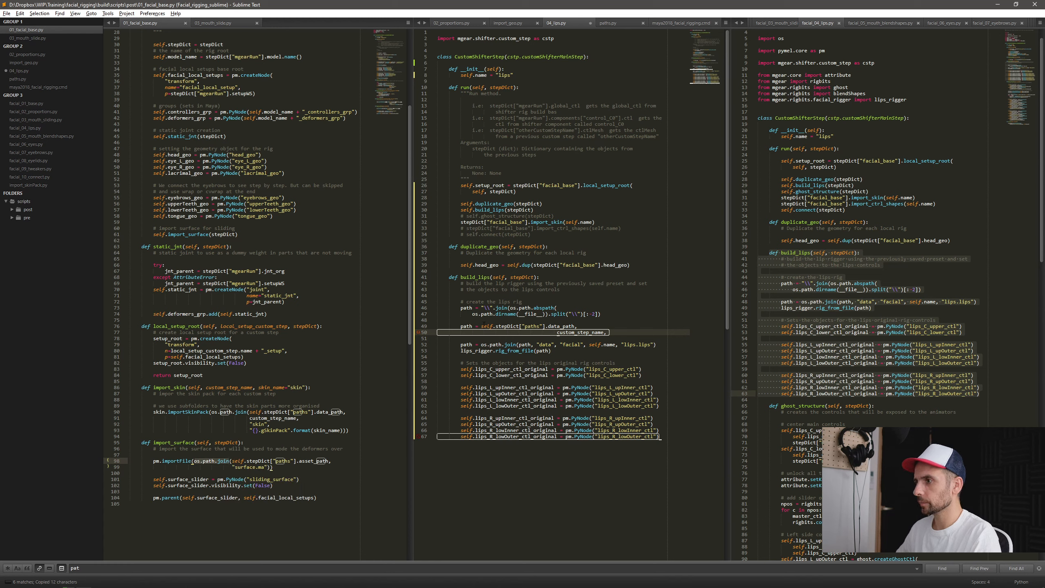
click(482, 326)
key(ctrl+v)
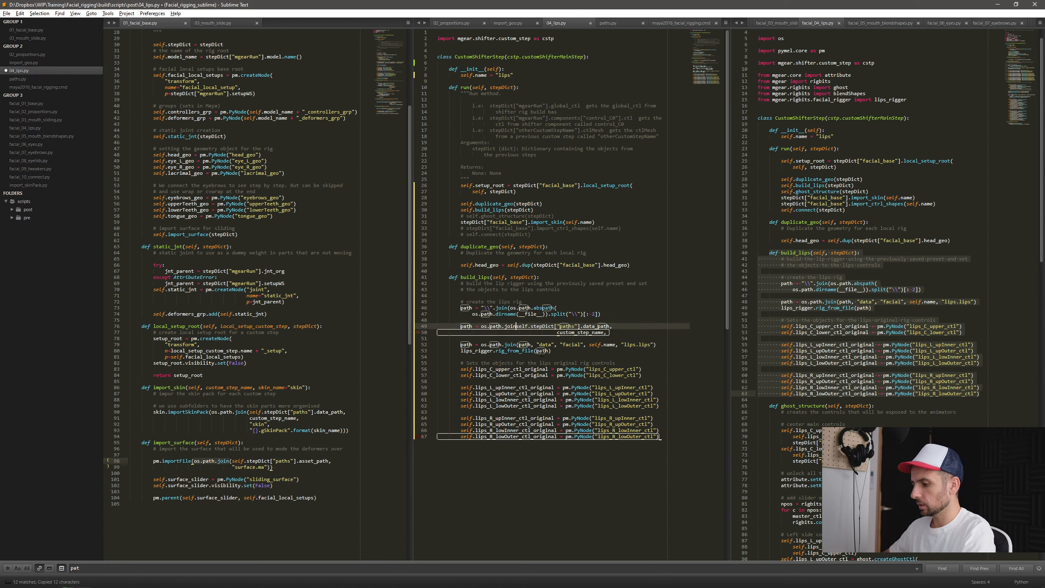
text(()
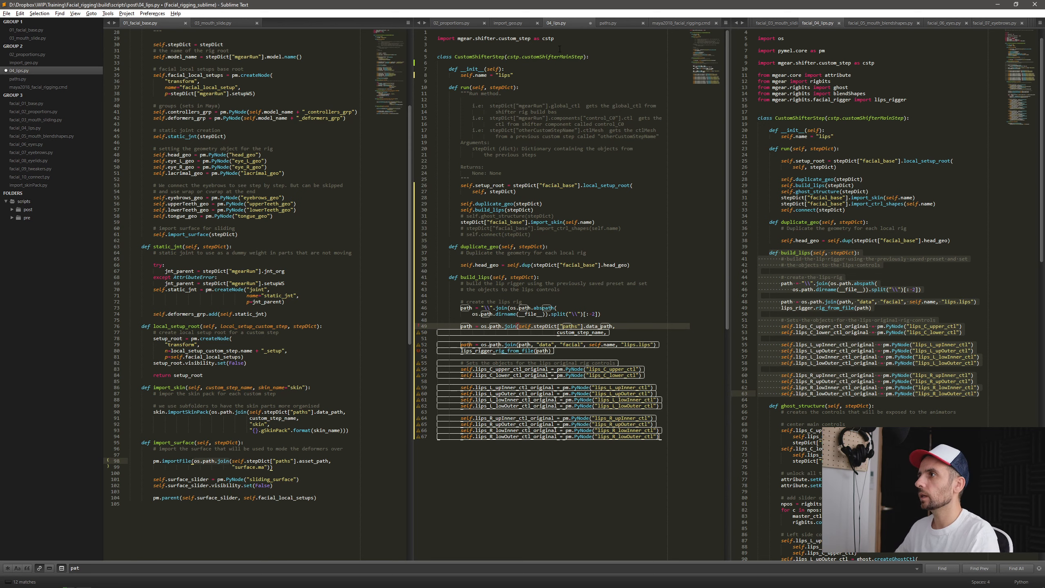
Add an import os line below the custom_step import in 04_lips.py and return to the path code in build_lips
click(562, 38)
key(Return)
text(import)
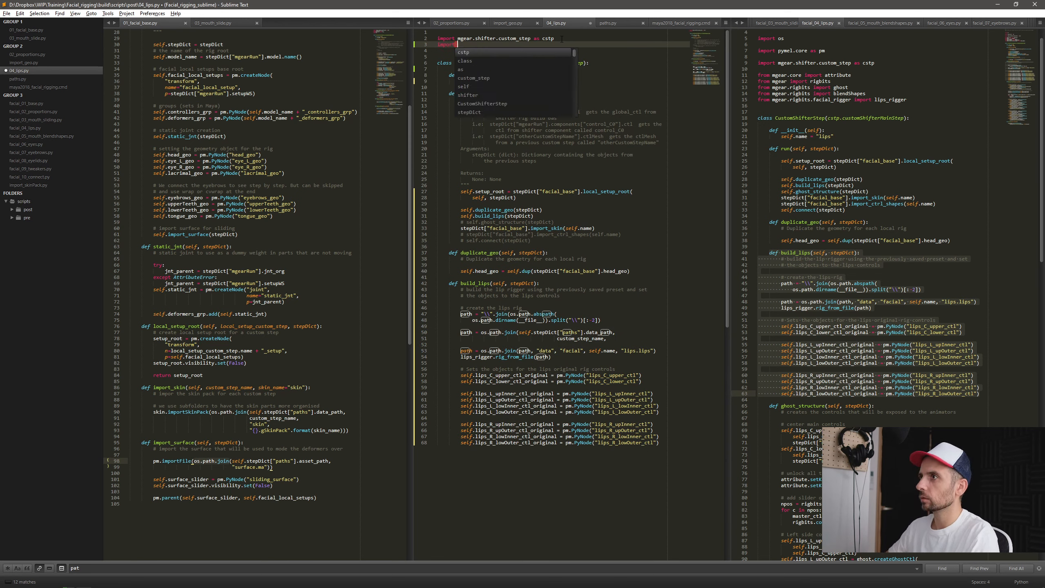
text( os)
click(492, 326)
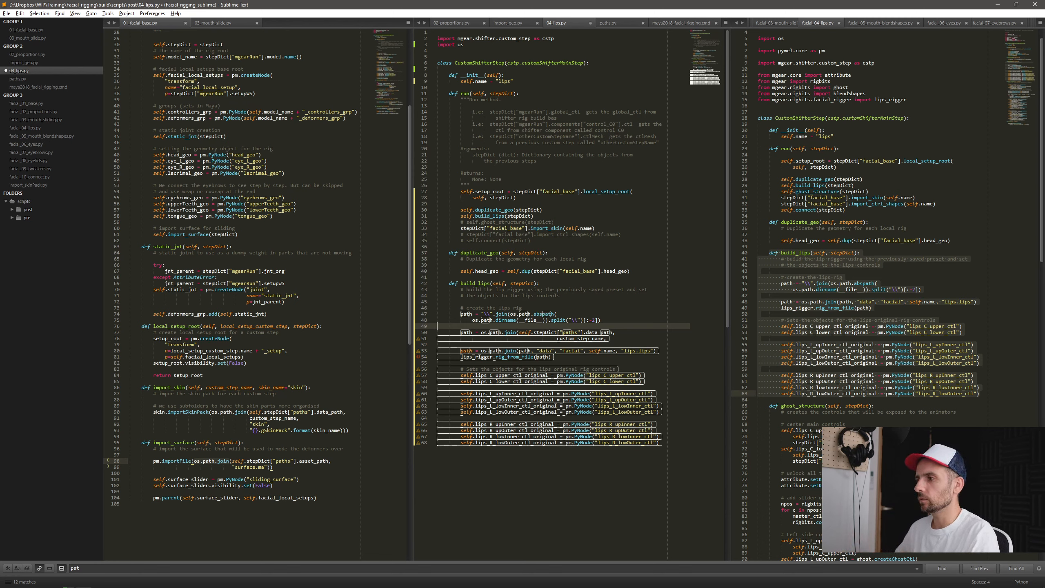
Complete the os.path.join call in build_lips of 04_lips.py with "lips.lips" as its last argument and a closing bracket
click(517, 375)
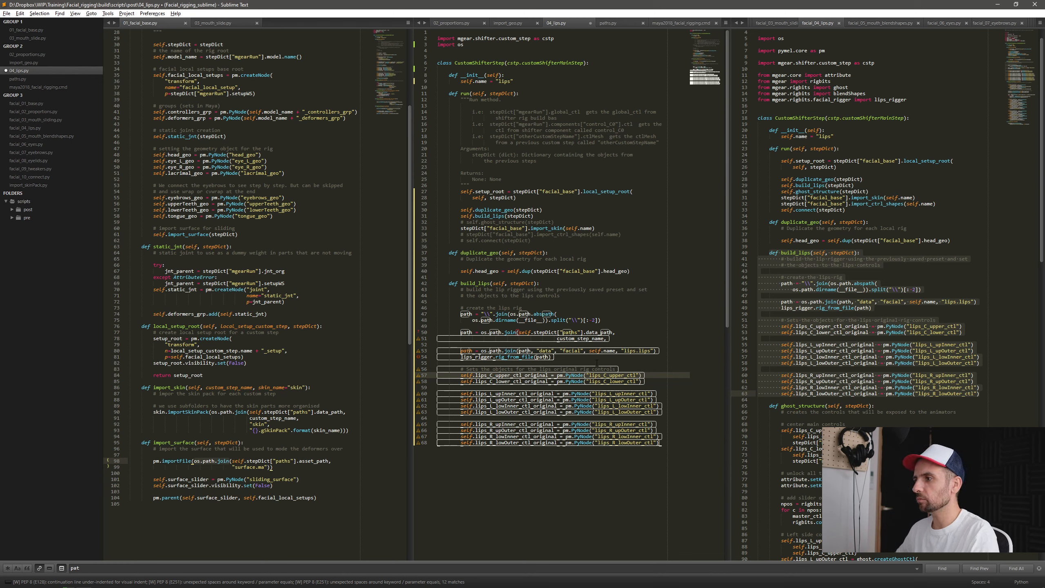
click(519, 332)
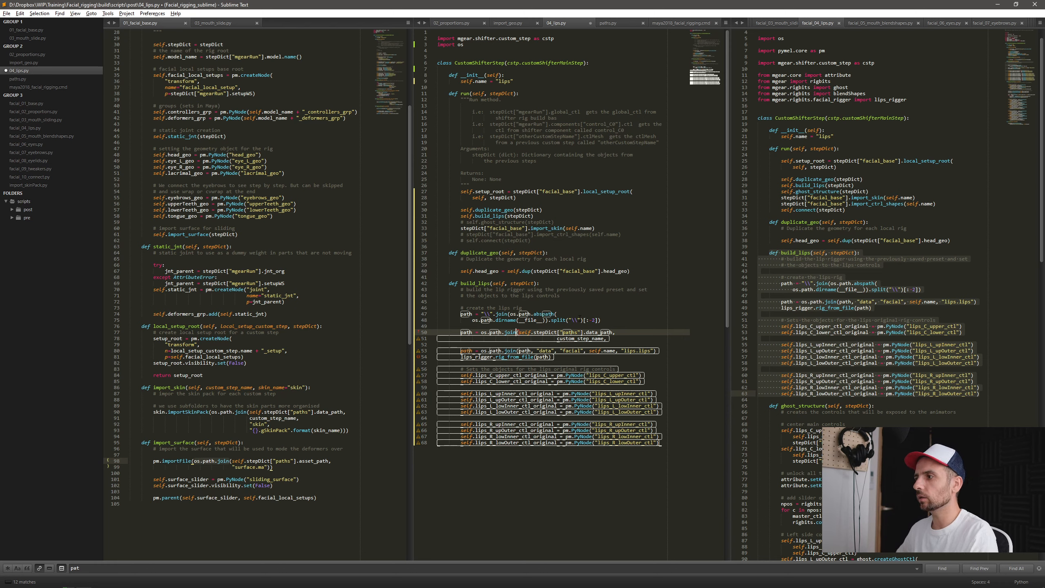
double_click(584, 340)
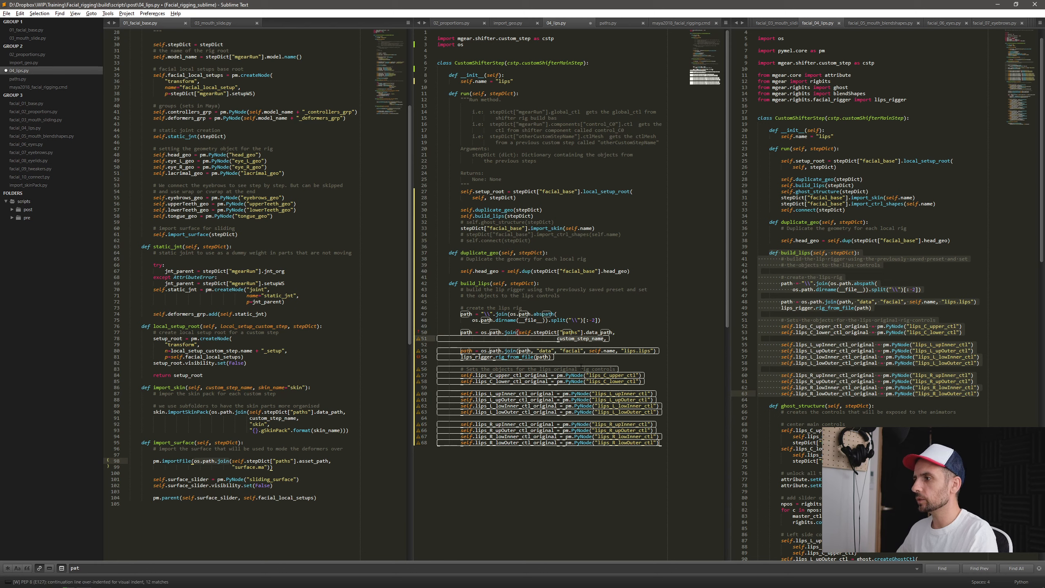
mouse_move(605, 351)
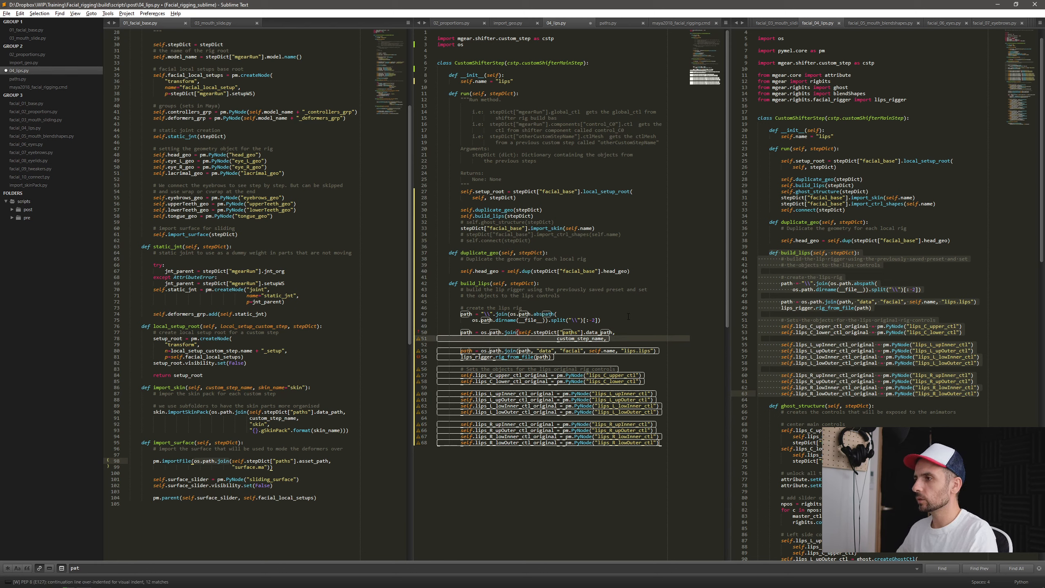
key(alt+Tab)
key(alt+Tab)
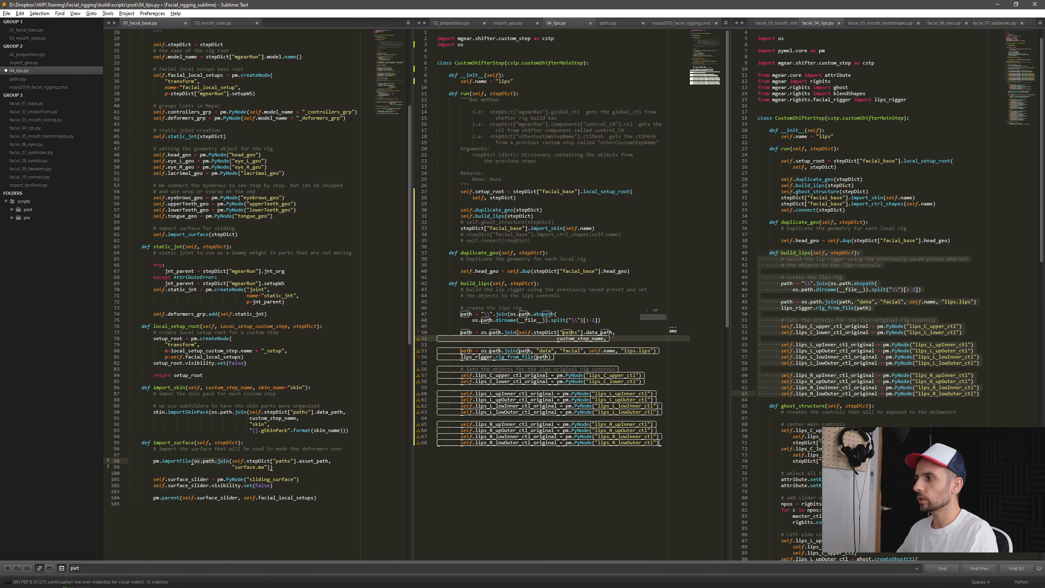
key(Return)
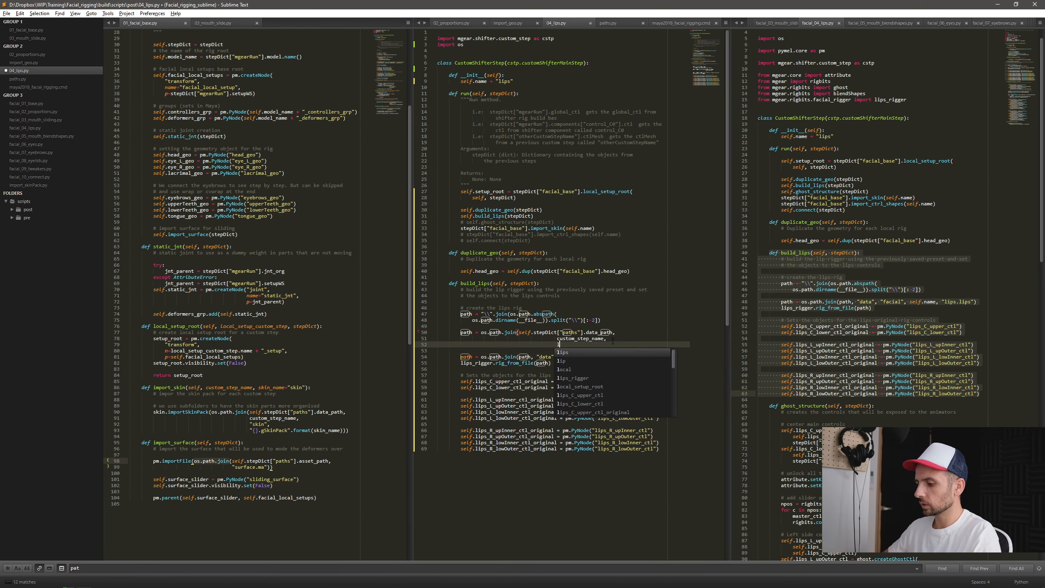
text("lips)
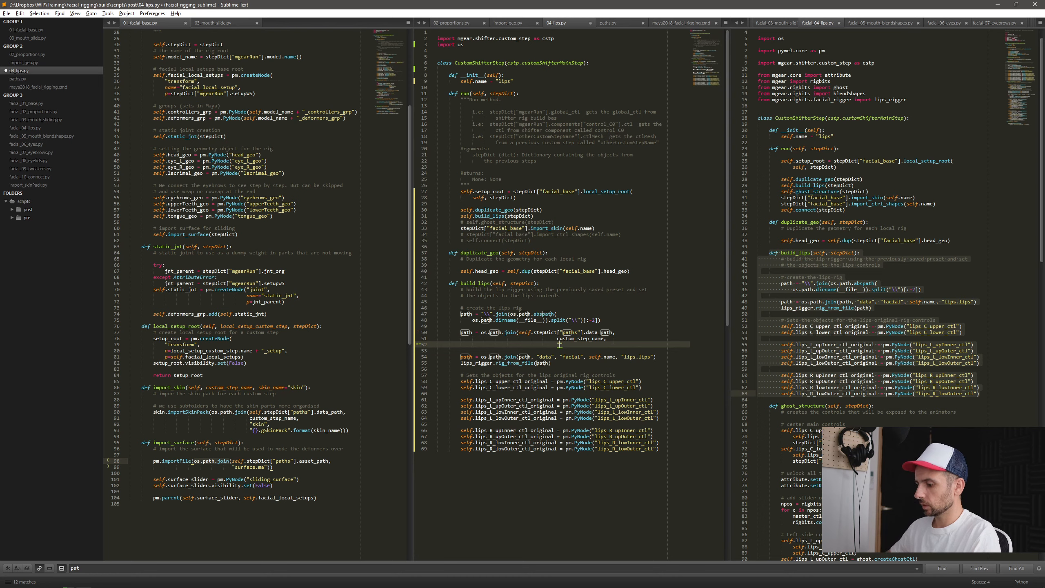
text(.lips"))
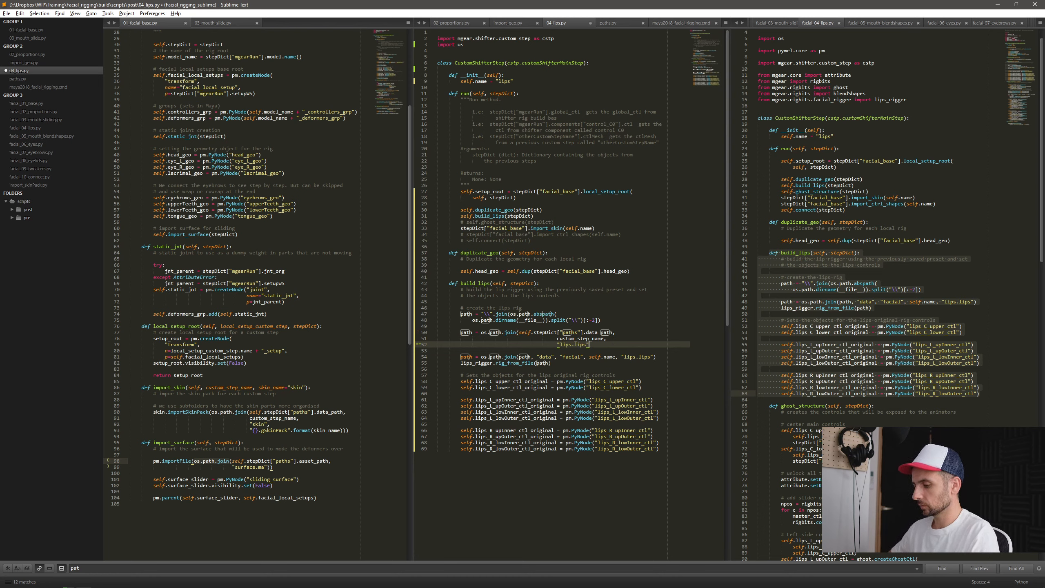
Replace custom_step_name with self.name in the new path assignment of build_lips
click(576, 339)
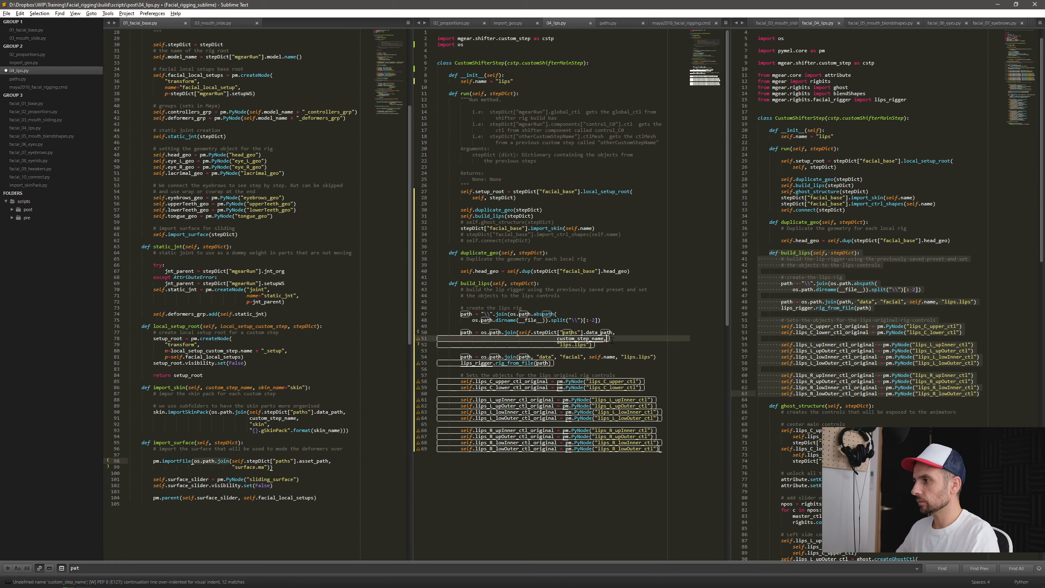
double_click(576, 339)
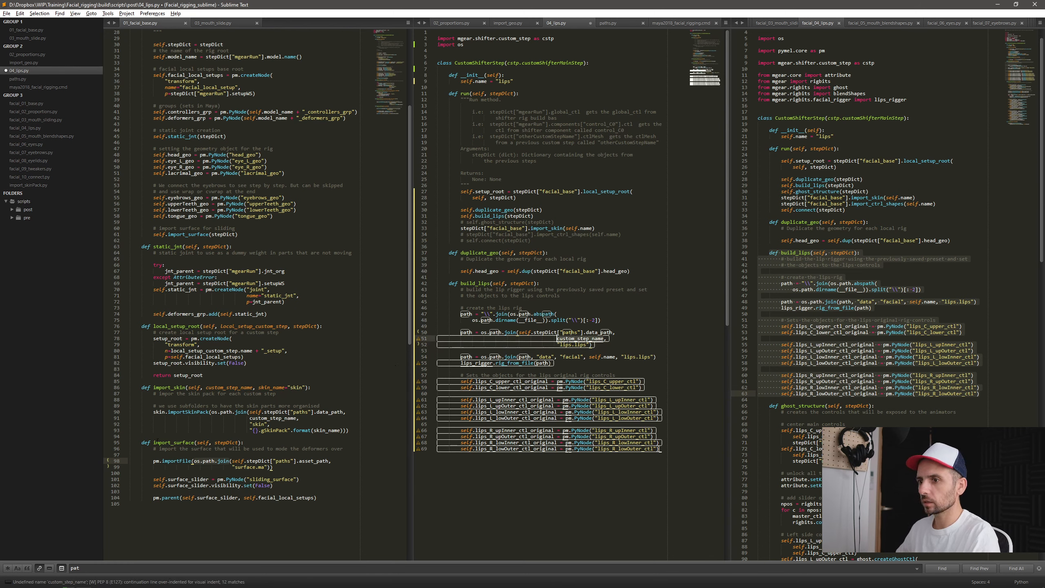
double_click(225, 388)
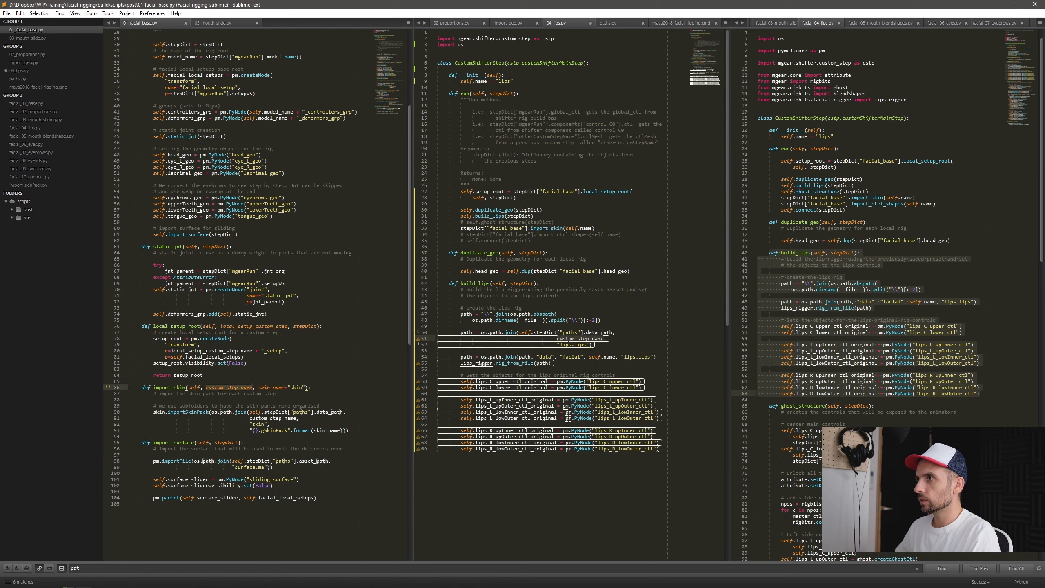
click(605, 351)
drag(604, 339, 558, 338)
text(self.)
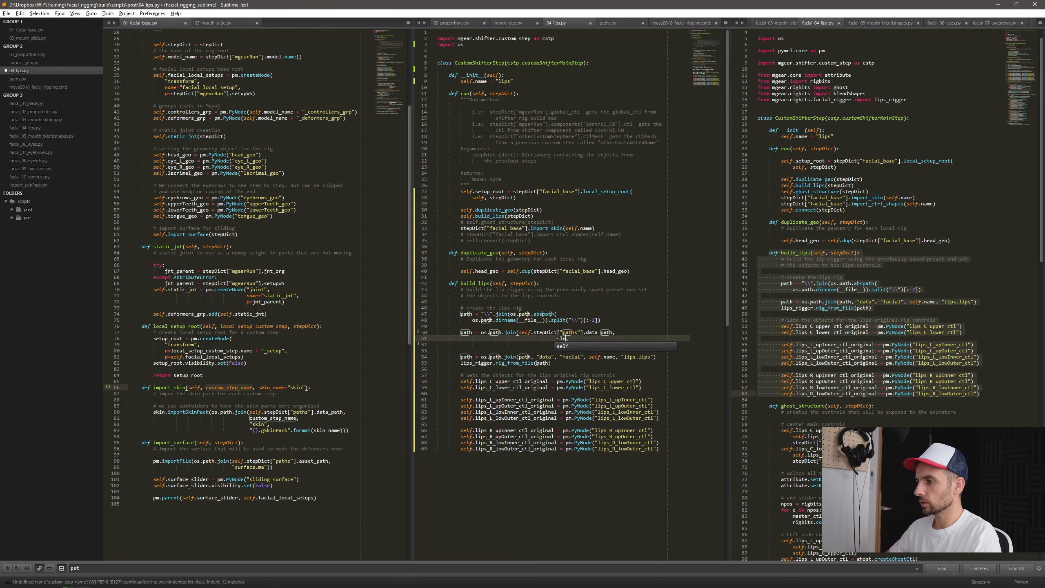
text(name,)
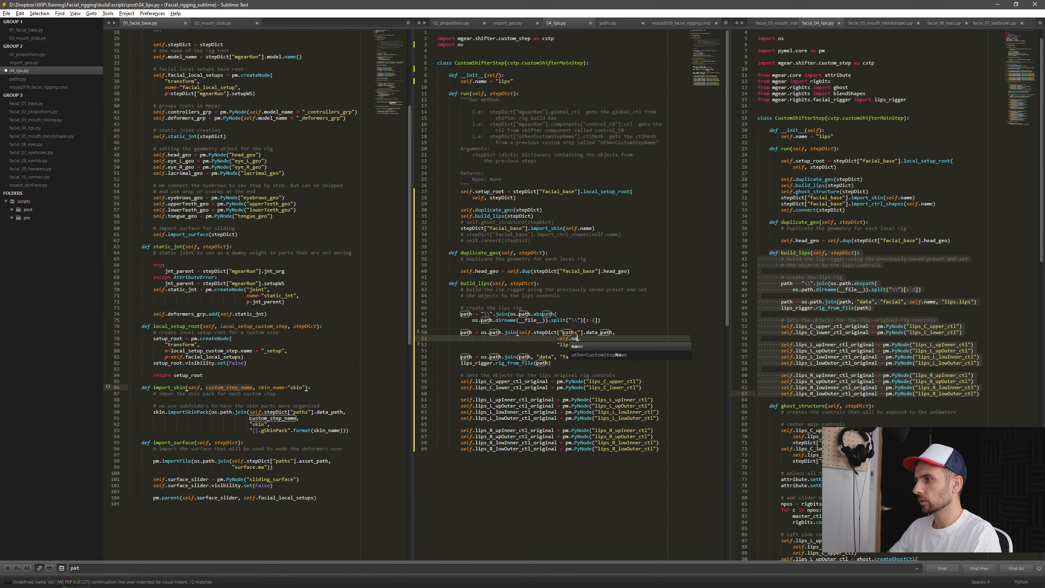
Delete the old two-line path assignment based on os.path.abspath and __file__ from build_lips, including its blank line
click(567, 314)
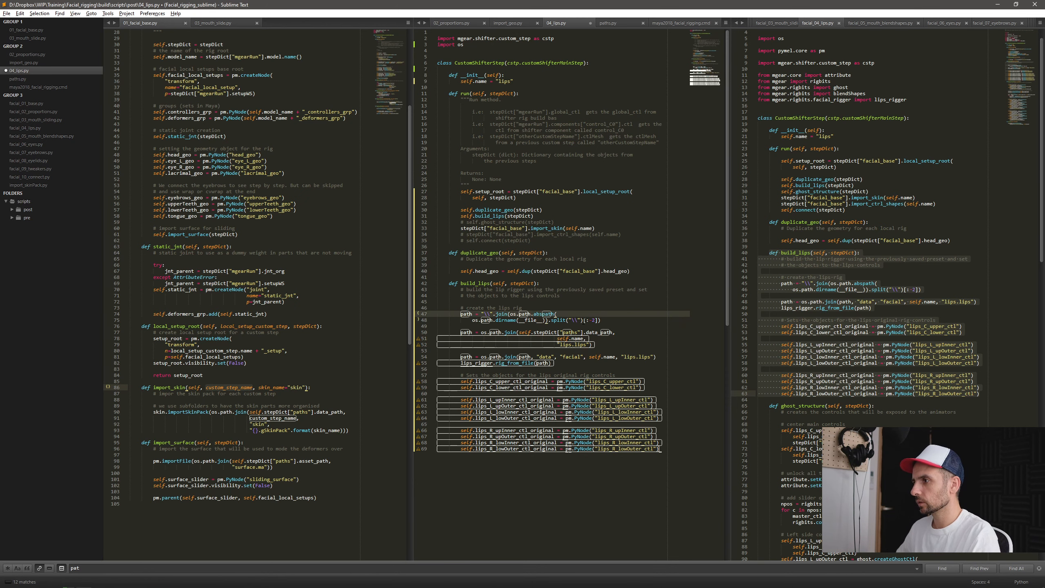
click(523, 314)
key(Escape)
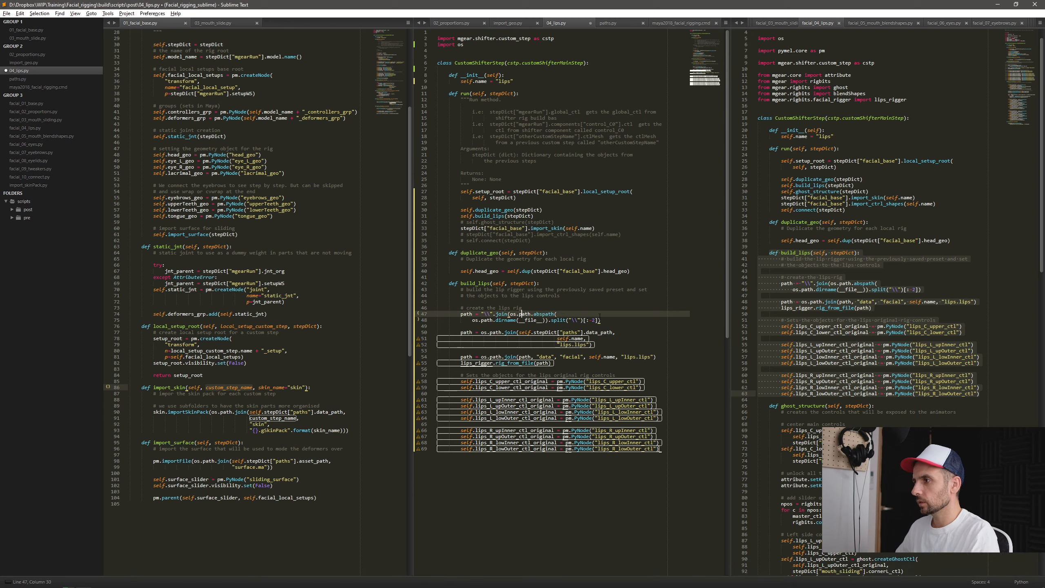
double_click(567, 344)
click(565, 313)
drag(604, 321, 418, 313)
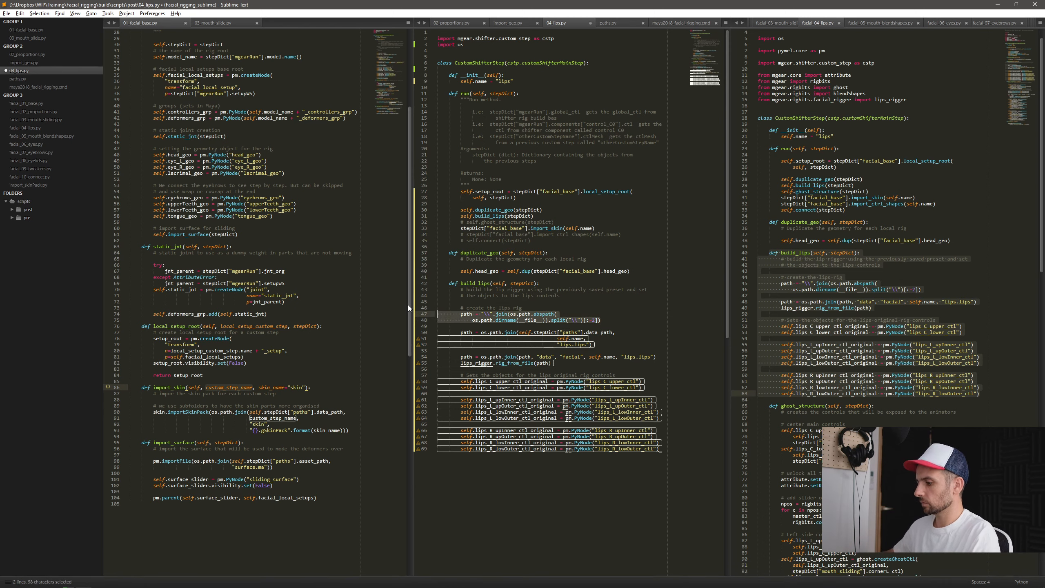
key(BackSpace)
key(Delete)
key(Delete)
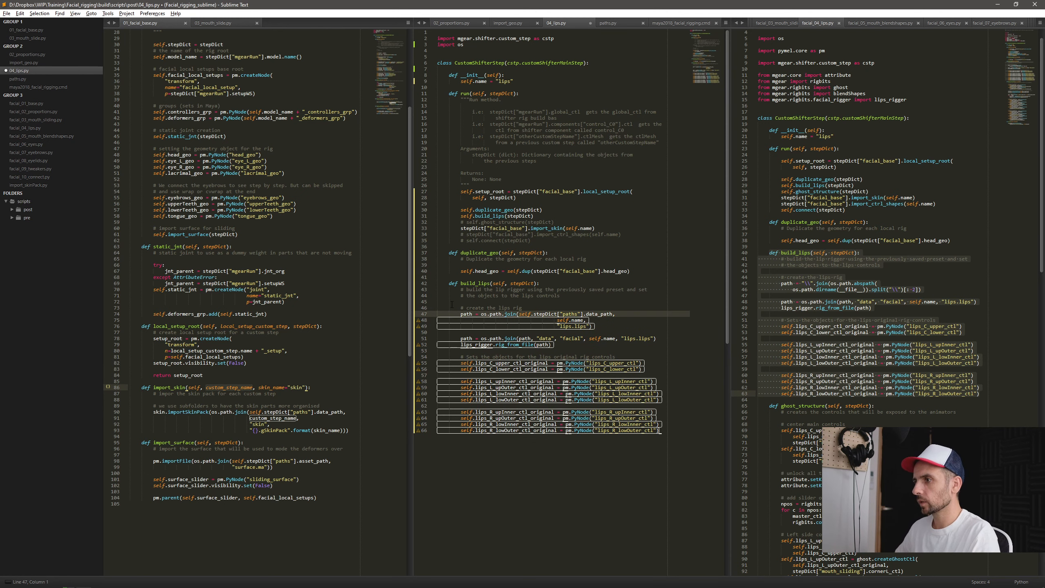
Auto-format the new path assignment so its continuation lines align under the first os.path.join argument
click(480, 314)
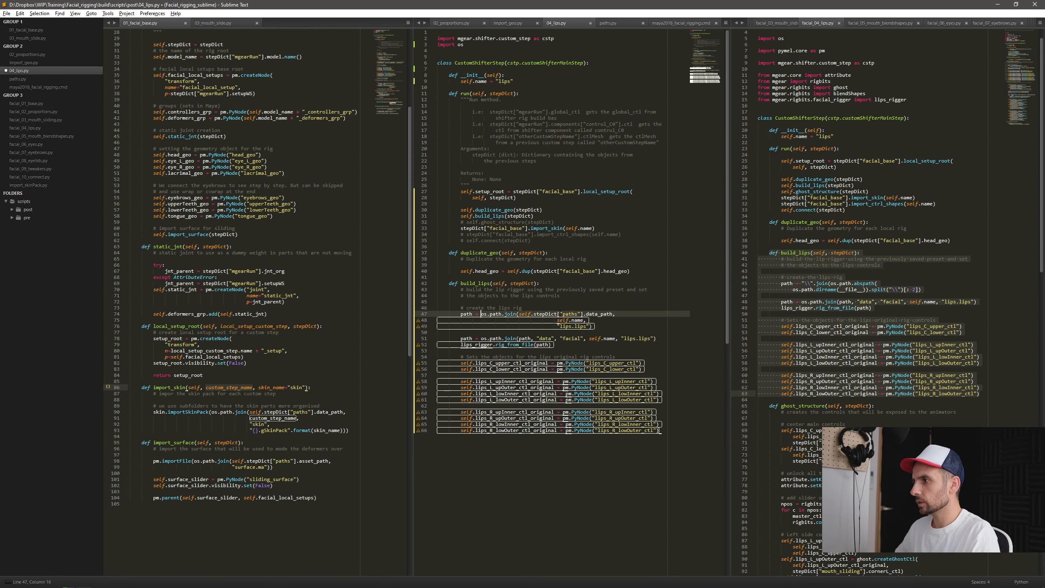
click(600, 327)
key(ctrl+alt+r)
key(Up)
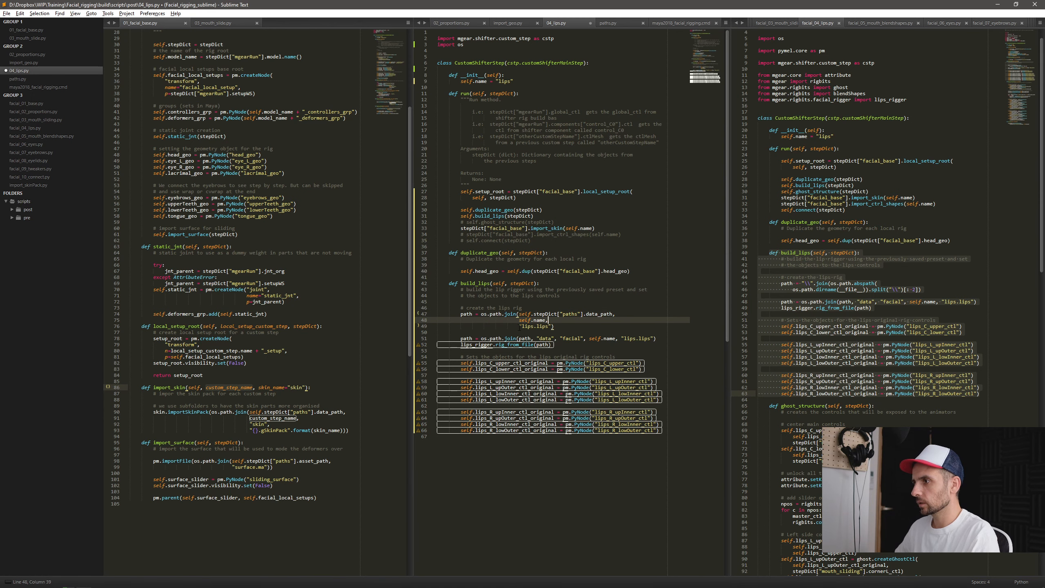
Delete the leftover path line joining "data", "facial", self.name and "lips.lips" above the lips_rigger.rig_from_file(path) call
double_click(466, 338)
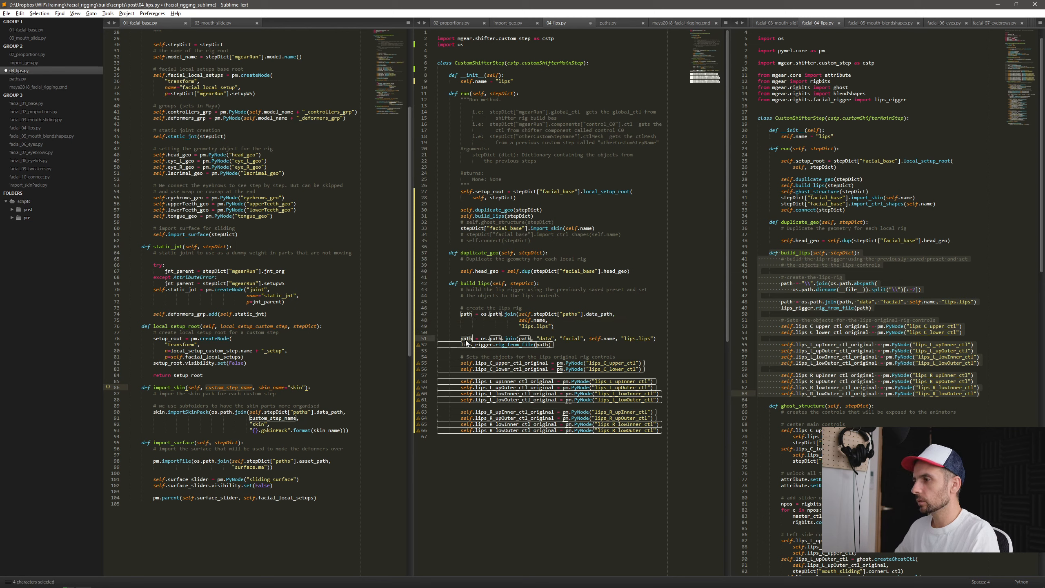
drag(660, 339, 460, 339)
key(BackSpace)
key(BackSpace)
key(BackSpace)
key(BackSpace)
click(534, 345)
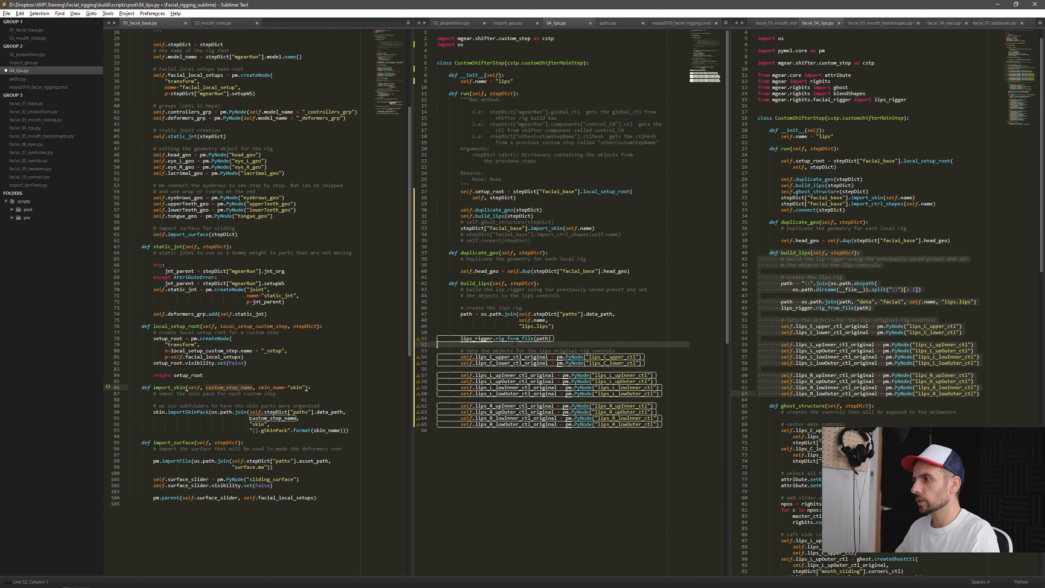
double_click(531, 339)
double_click(546, 338)
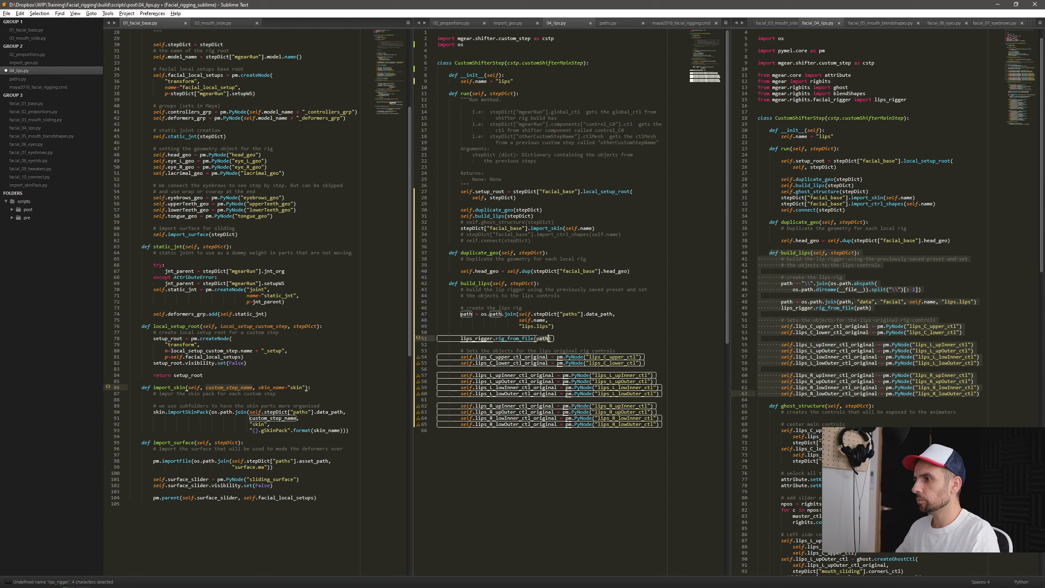
click(591, 337)
Add the line from pymel.core import pm below import os in 04_lips.py and auto-format the file
click(573, 467)
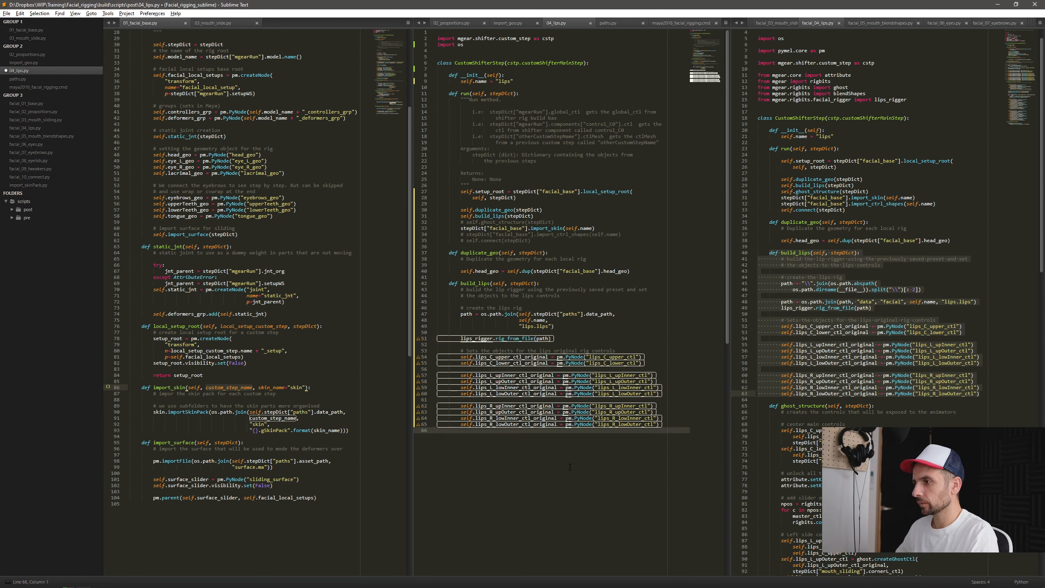
click(516, 351)
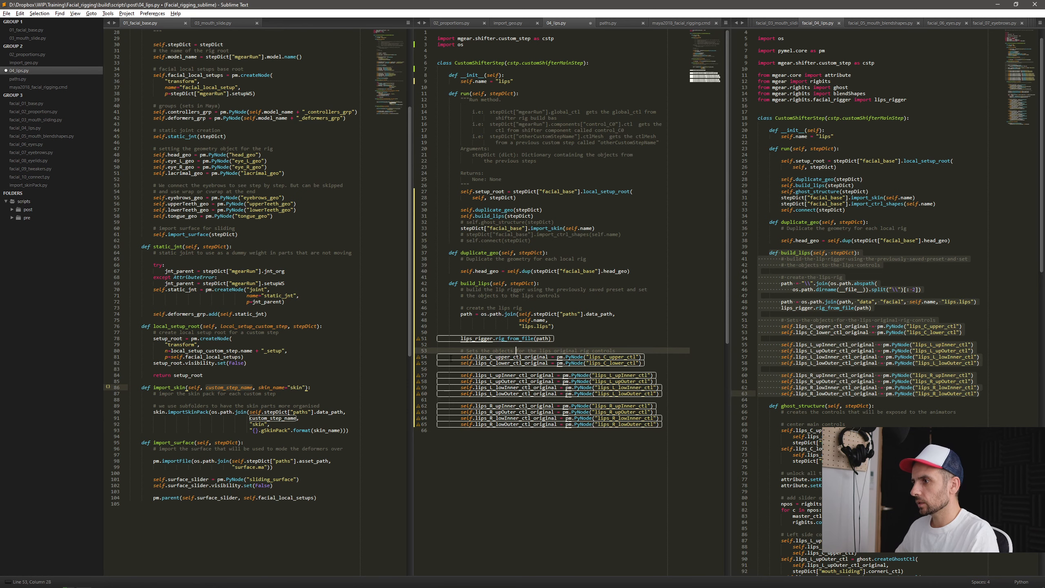
click(464, 357)
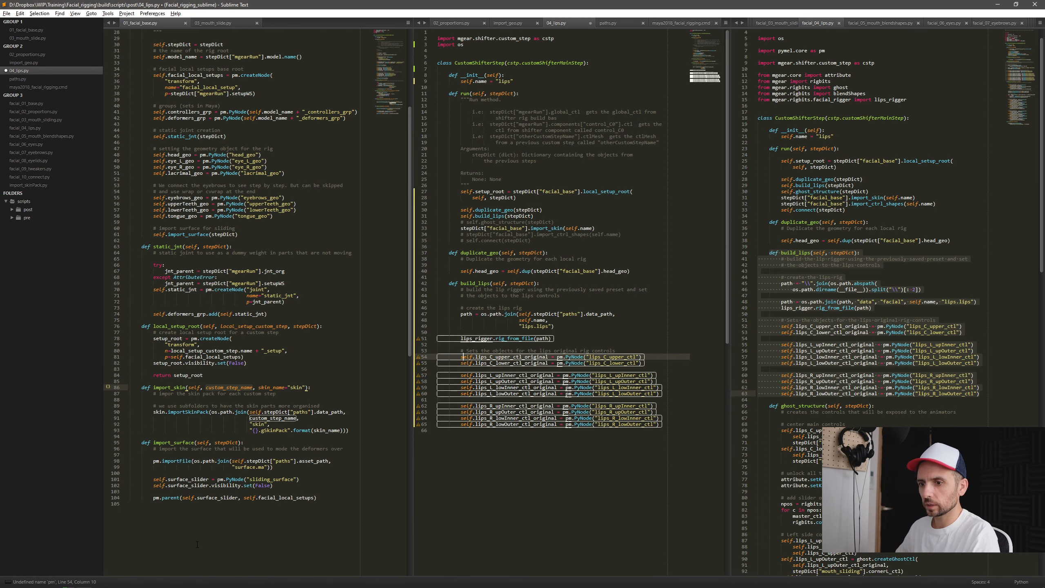
scroll(373, 176, up, 6)
click(475, 48)
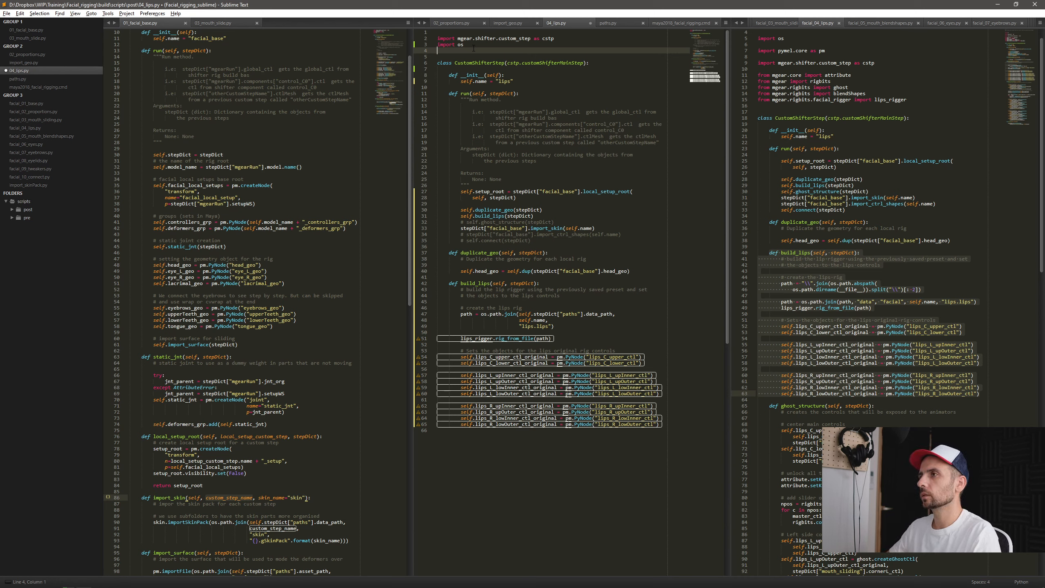
text(from pym)
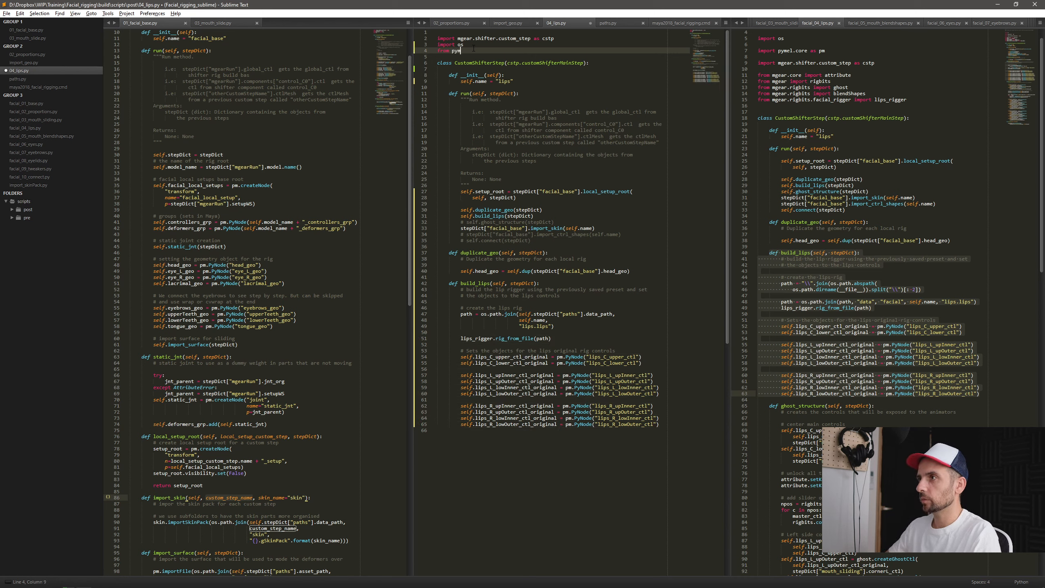
text(el.core im)
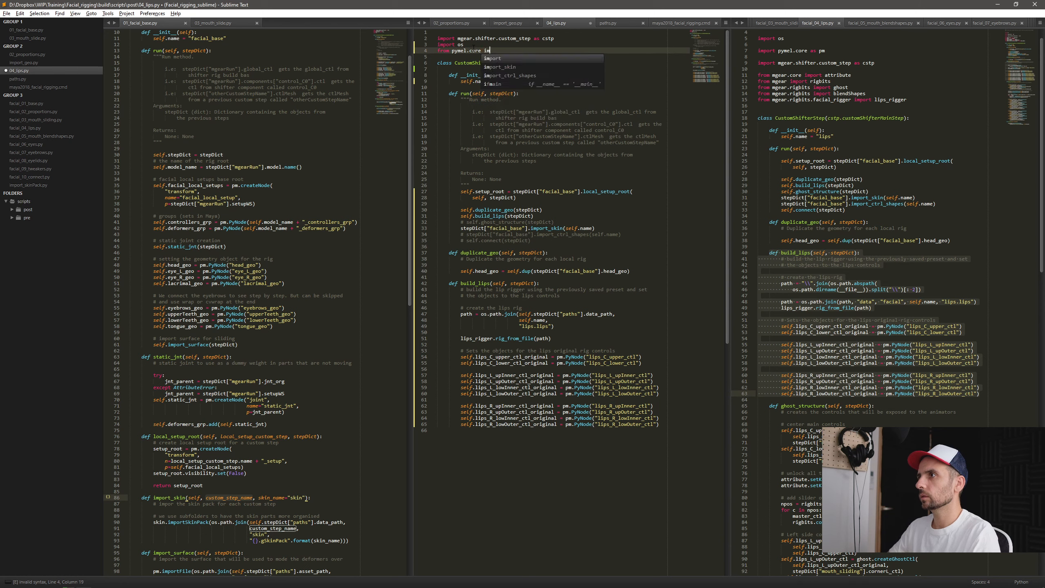
text(port pm)
click(565, 197)
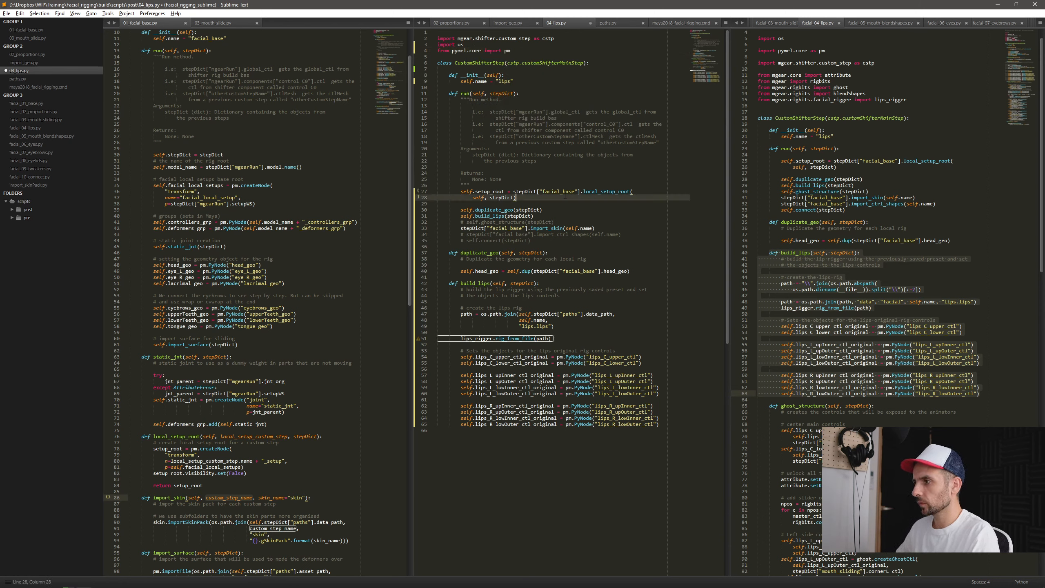
click(574, 333)
key(ctrl+s)
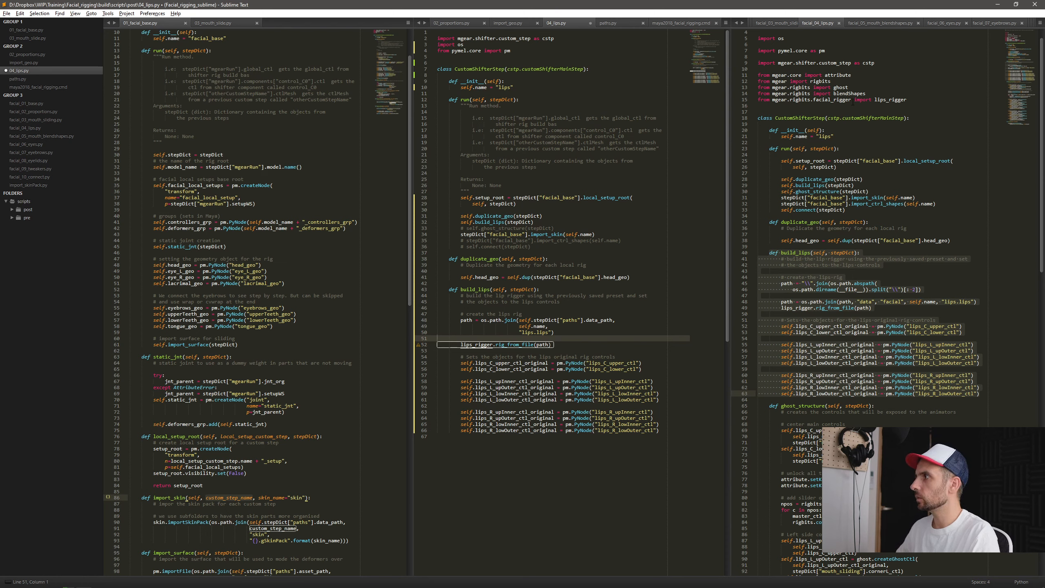
Copy the mgear.rigbits.facial_rigger lips_rigger import from facial_04_lips.py and paste it below the pymel import in 04_lips.py
drag(912, 99, 750, 98)
key(ctrl+c)
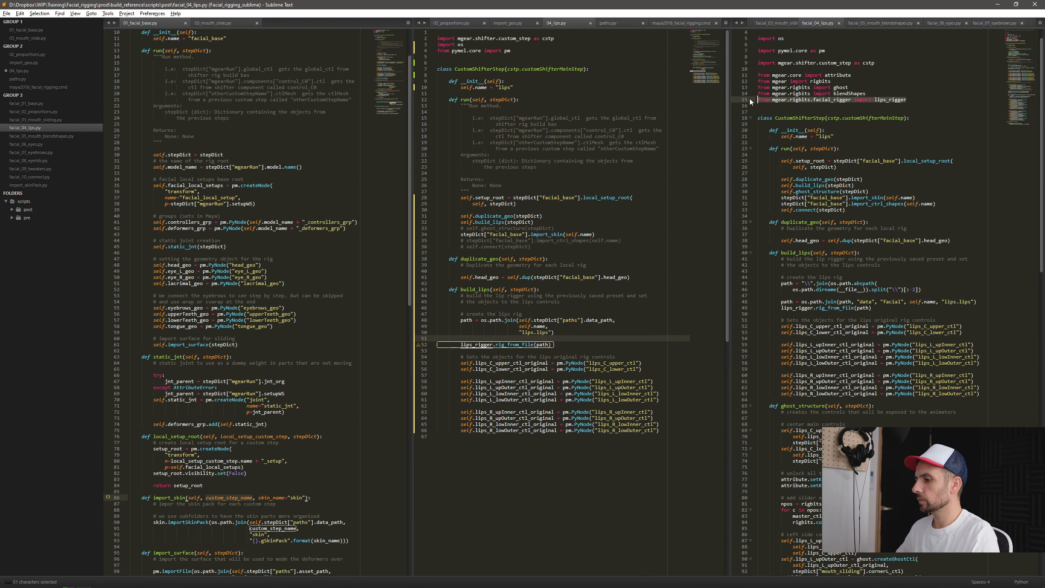
click(520, 51)
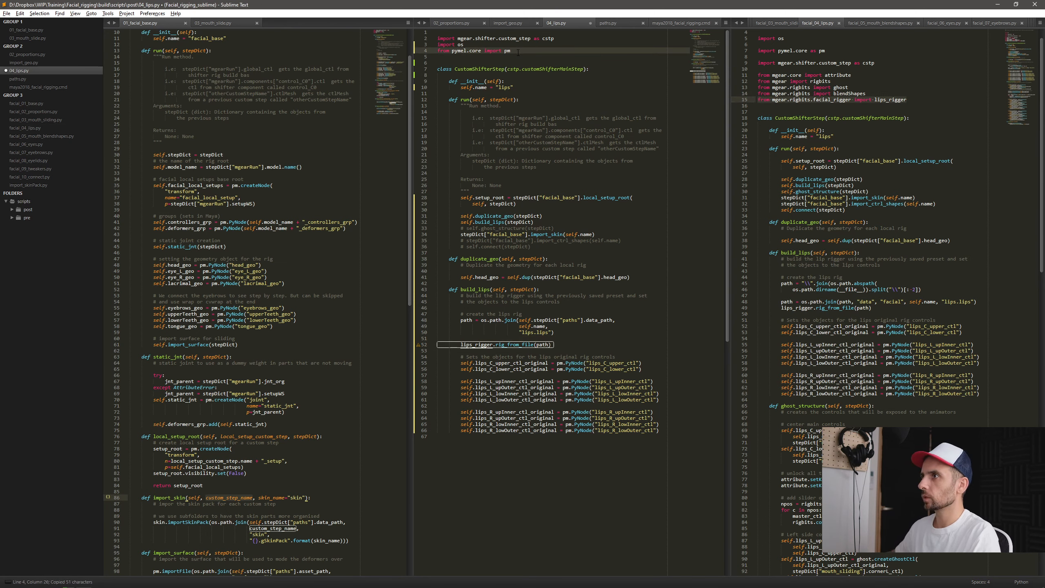
key(Return)
key(ctrl+v)
Move the import os and from pymel.core import pm lines to the top of 04_lips.py, above the custom_step import
key(Up)
key(Up)
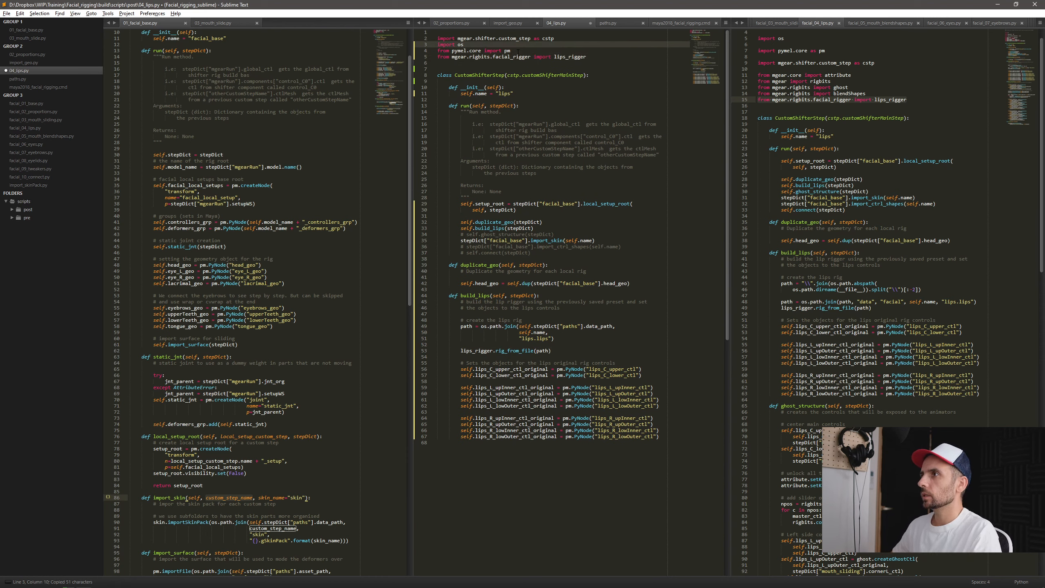
key(ctrl+shift+Up)
key(ctrl+shift+Up)
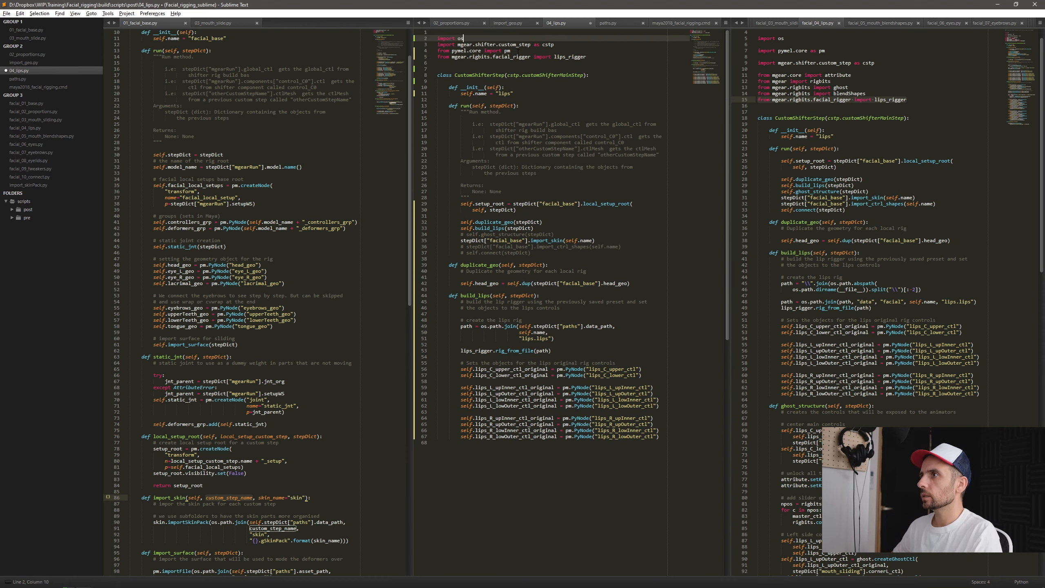
click(517, 51)
key(ctrl+shift+Up)
key(ctrl+shift+Up)
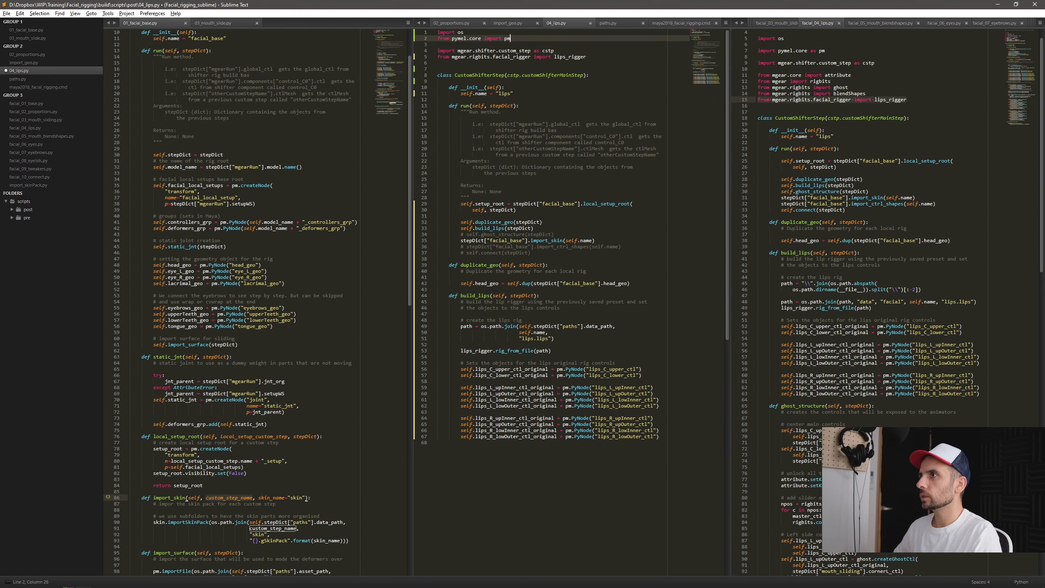
Insert a blank line between the custom_step and lips_rigger imports and save 04_lips.py
key(Down)
key(Down)
key(End)
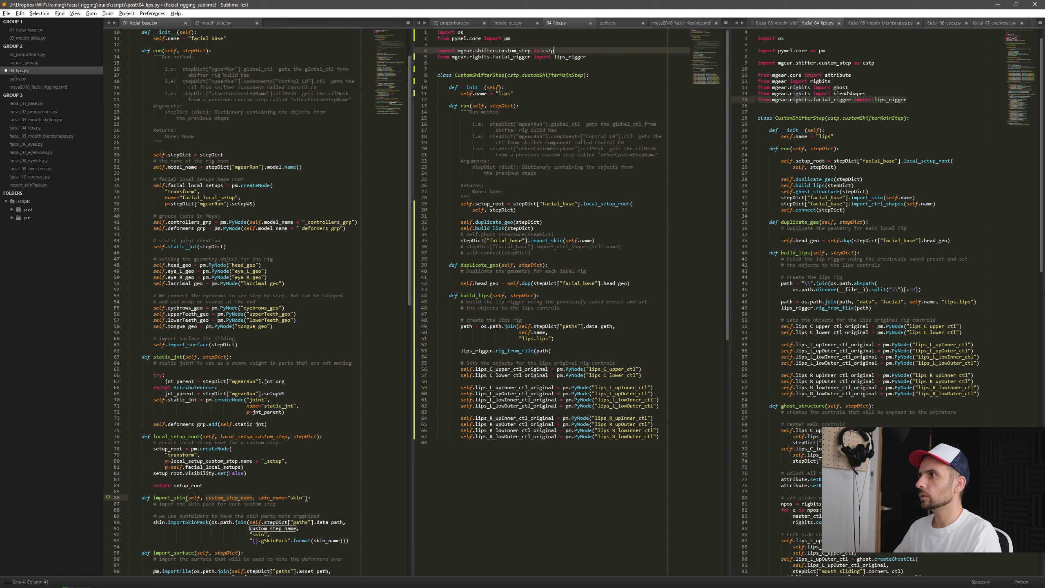
key(Return)
click(509, 74)
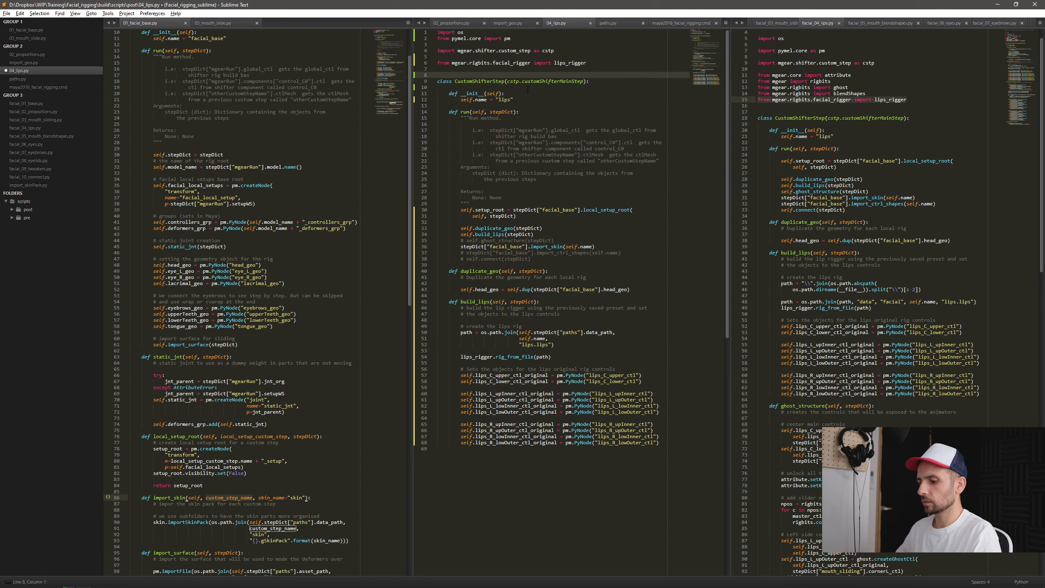
key(ctrl+s)
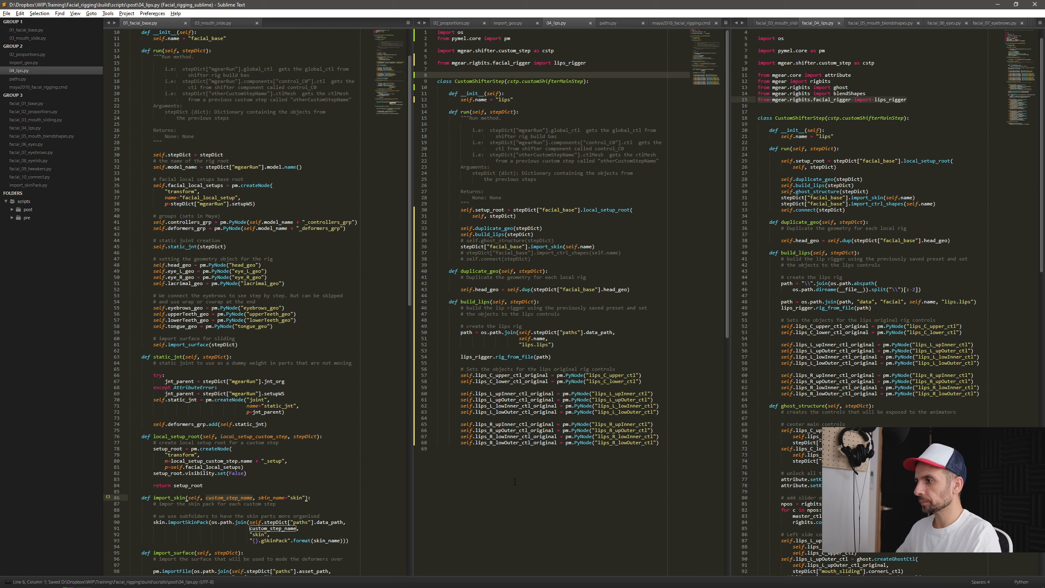